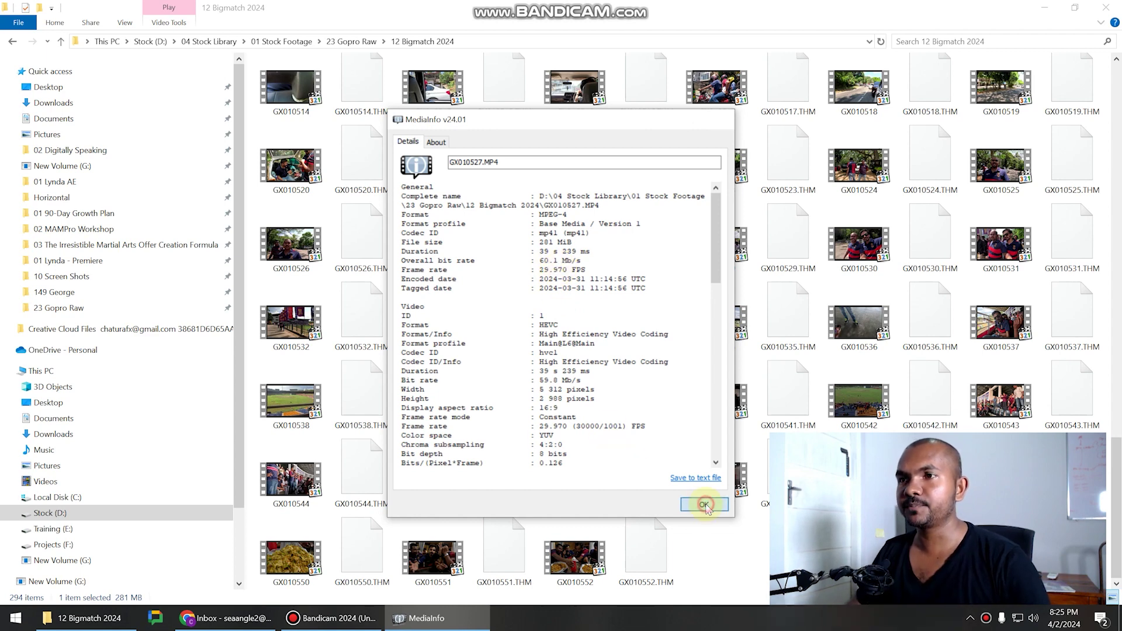
# Close the MediaInfo report for GX010527.MP4 and show the 12 Bigmatch 2024 folder's files as a detailed list.
pyautogui.click(705, 504)
pyautogui.scroll(10, 639, 239)
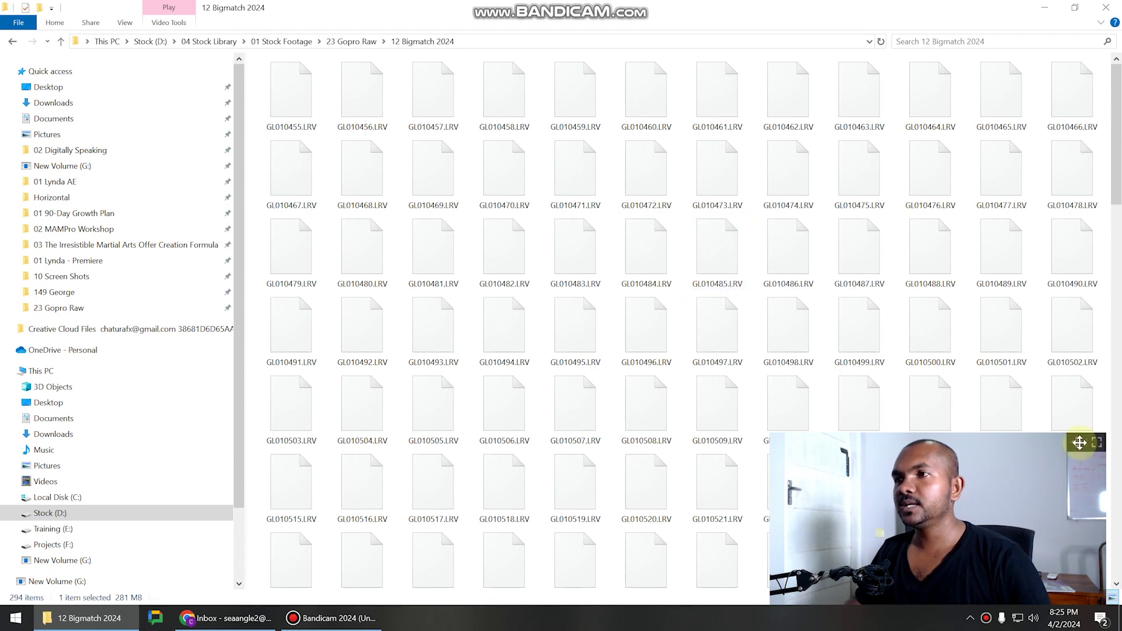
pyautogui.moveTo(1079, 442); pyautogui.dragTo(945, 441)
pyautogui.click(1098, 598)
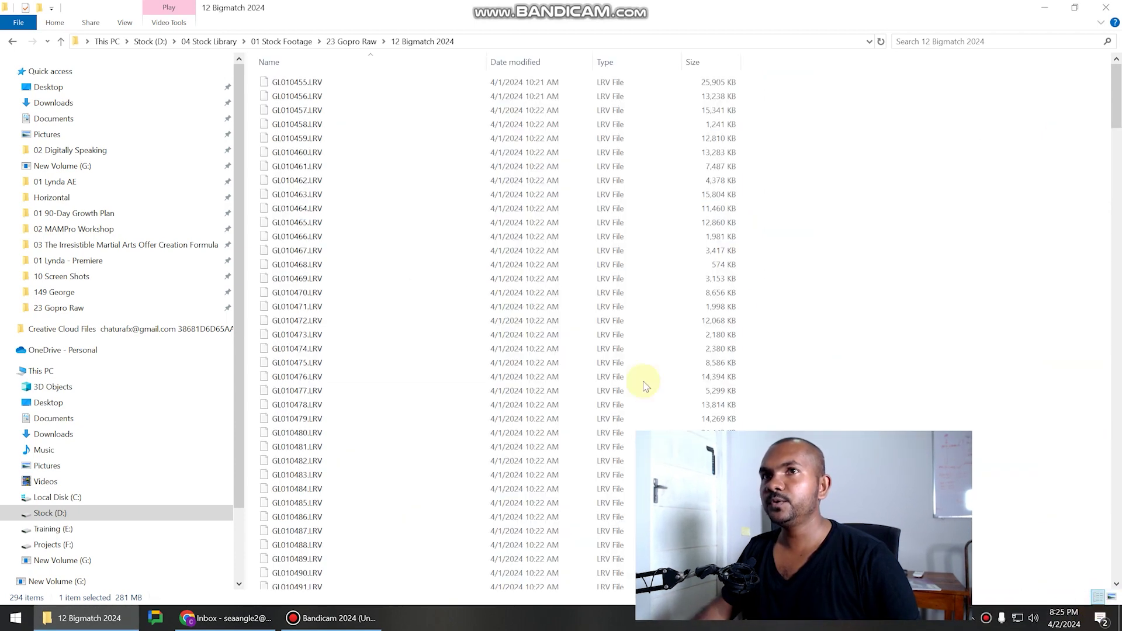
# Examine the LRV files in 12 Bigmatch 2024 and compare the size of GL010455.LRV with its matching video GX010455.
pyautogui.click(320, 97)
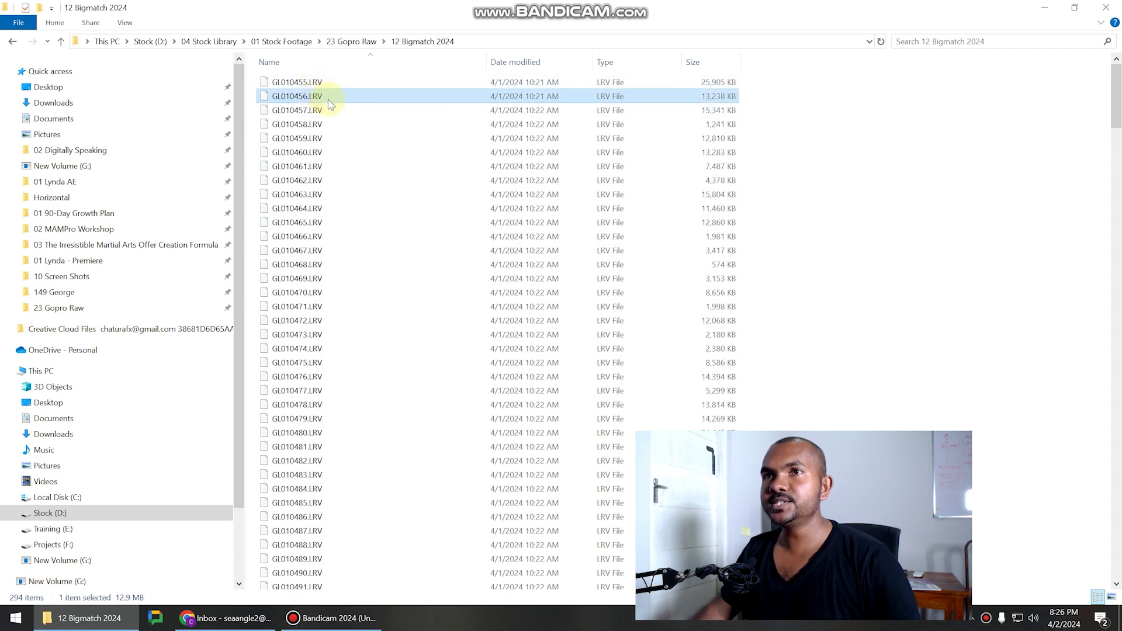
pyautogui.click(320, 110)
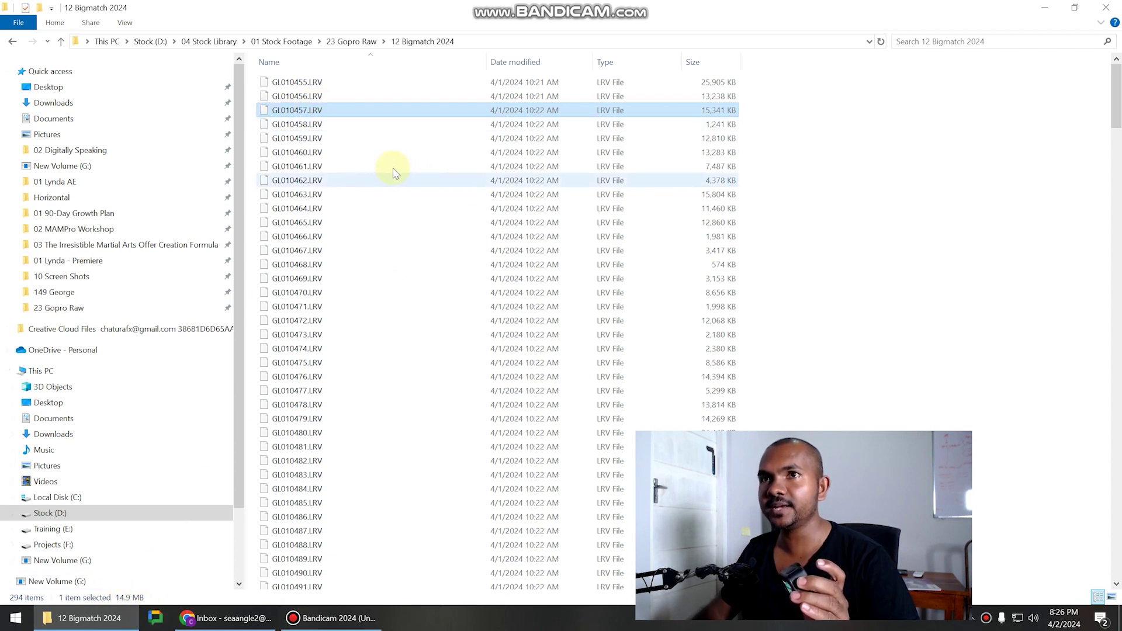
pyautogui.scroll(-20, 338, 194)
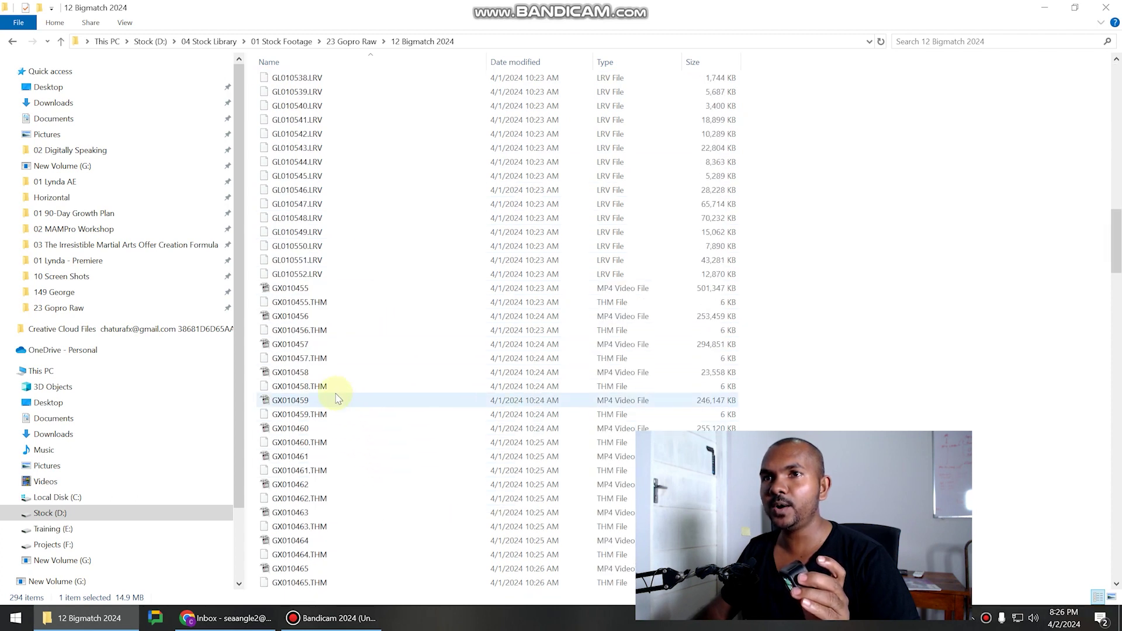
pyautogui.scroll(20, 400, 188)
pyautogui.scroll(8, 338, 113)
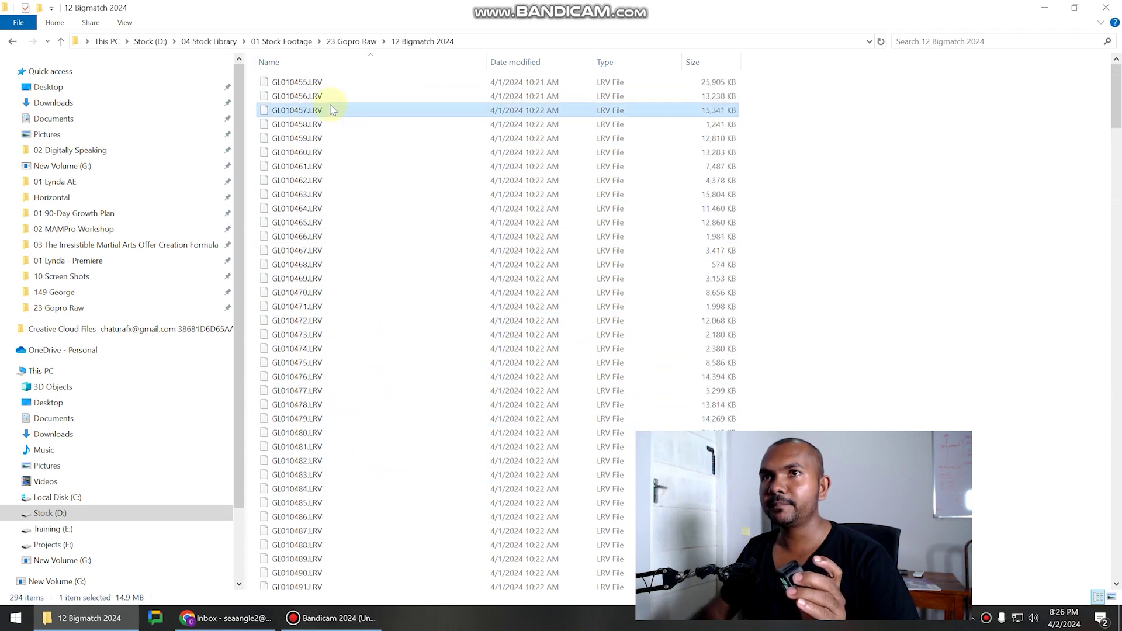
pyautogui.click(295, 83)
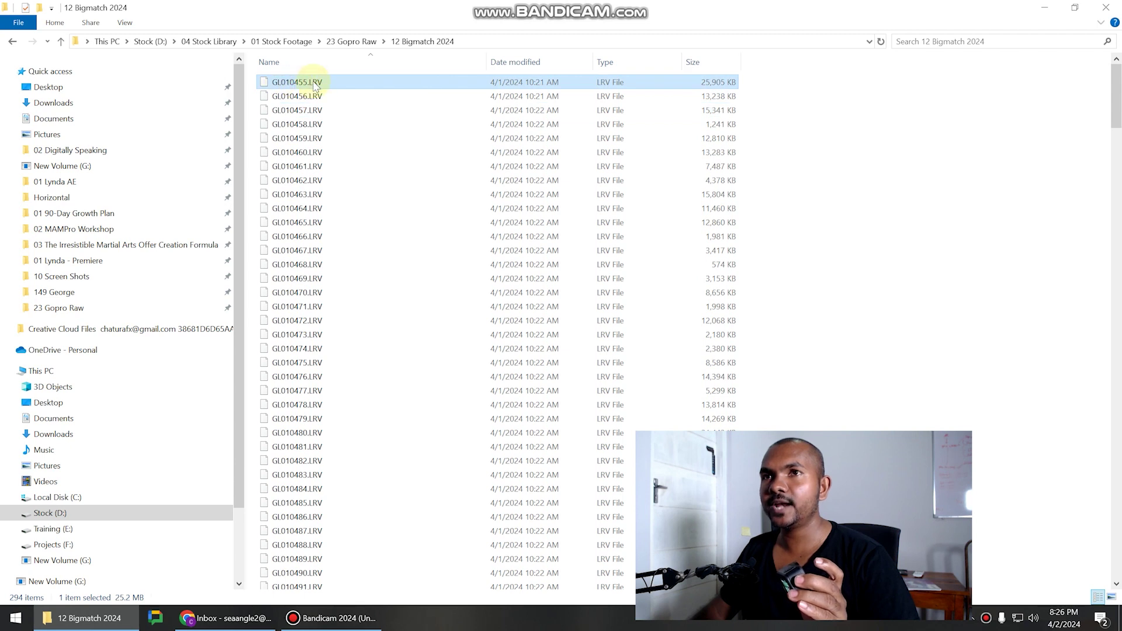
pyautogui.scroll(-10, 431, 363)
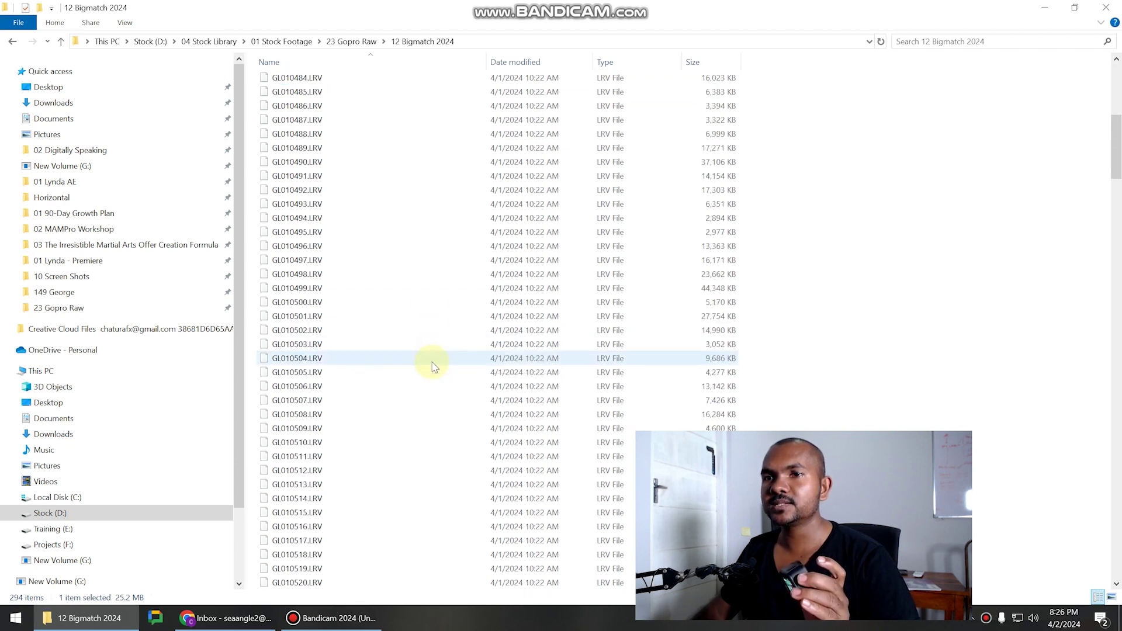
pyautogui.scroll(-16, 432, 365)
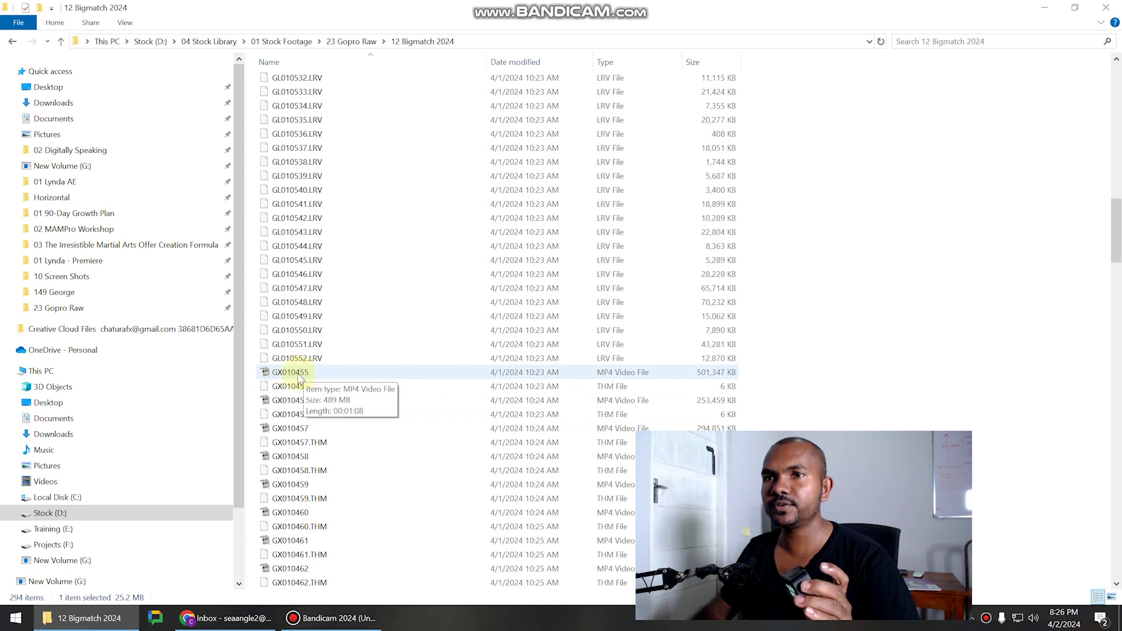
pyautogui.click(299, 377)
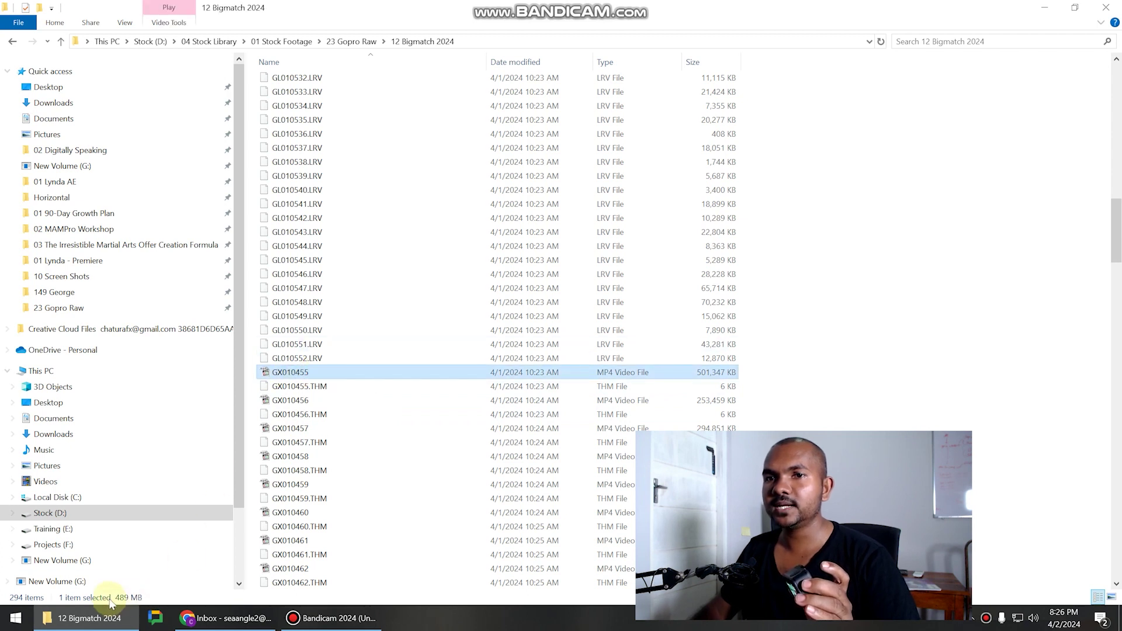
pyautogui.scroll(20, 396, 303)
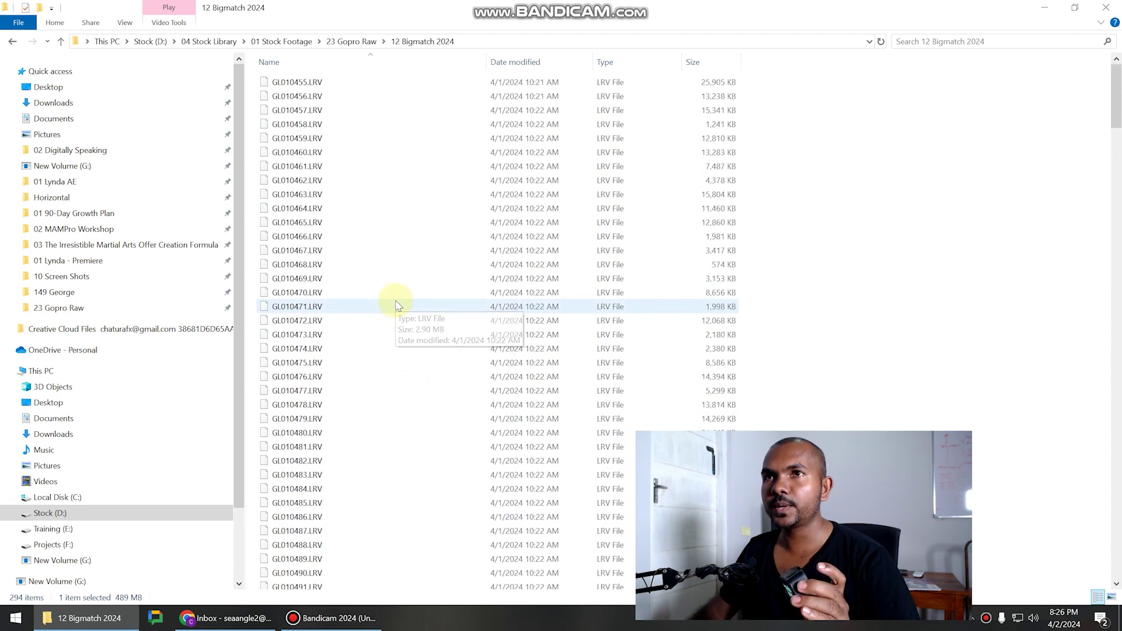
pyautogui.click(296, 84)
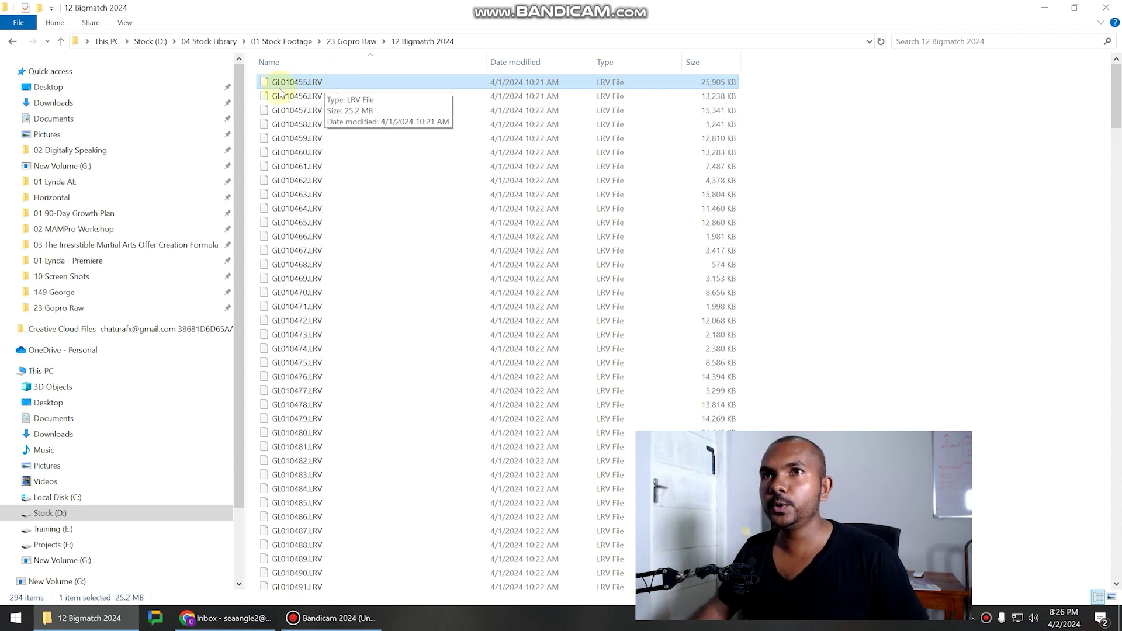
# Create a new folder named "LRV proxies" inside 12 Bigmatch 2024.
pyautogui.click(940, 189)
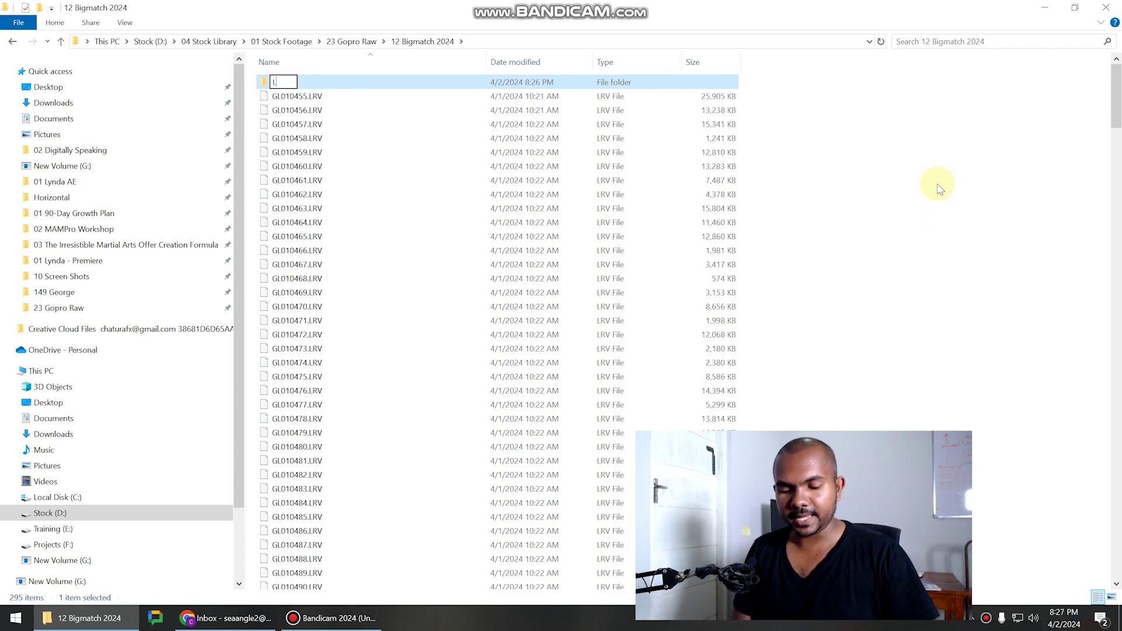
pyautogui.write('LRV proxies')
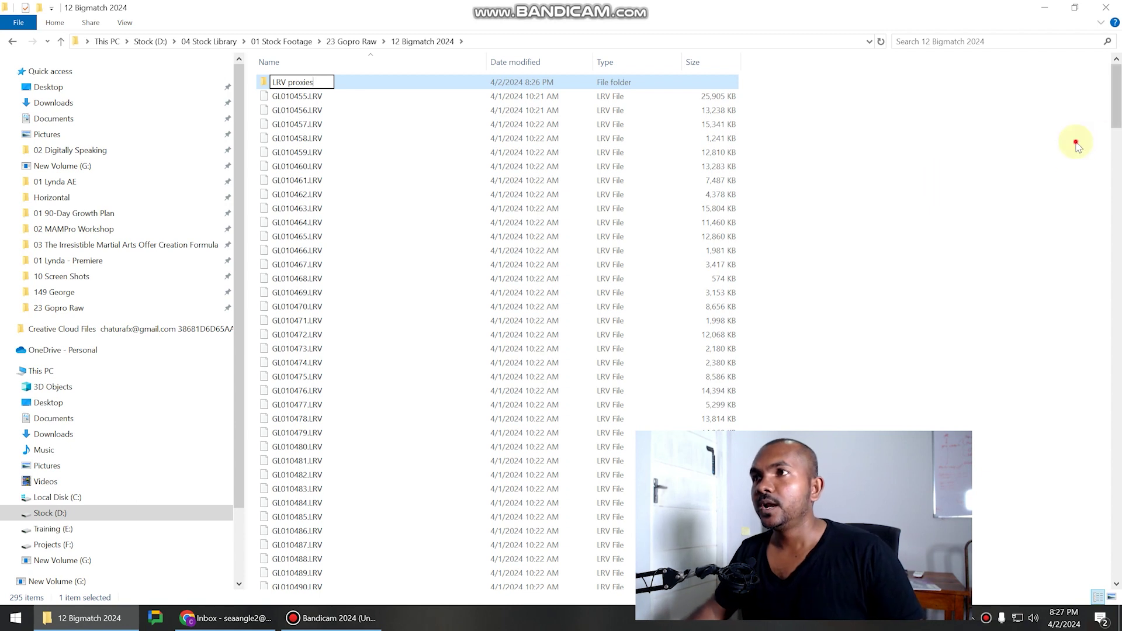
pyautogui.click(1049, 160)
# Move all LRV files, from GL010455.LRV through GL010552.LRV, into the LRV proxies folder.
pyautogui.click(283, 96)
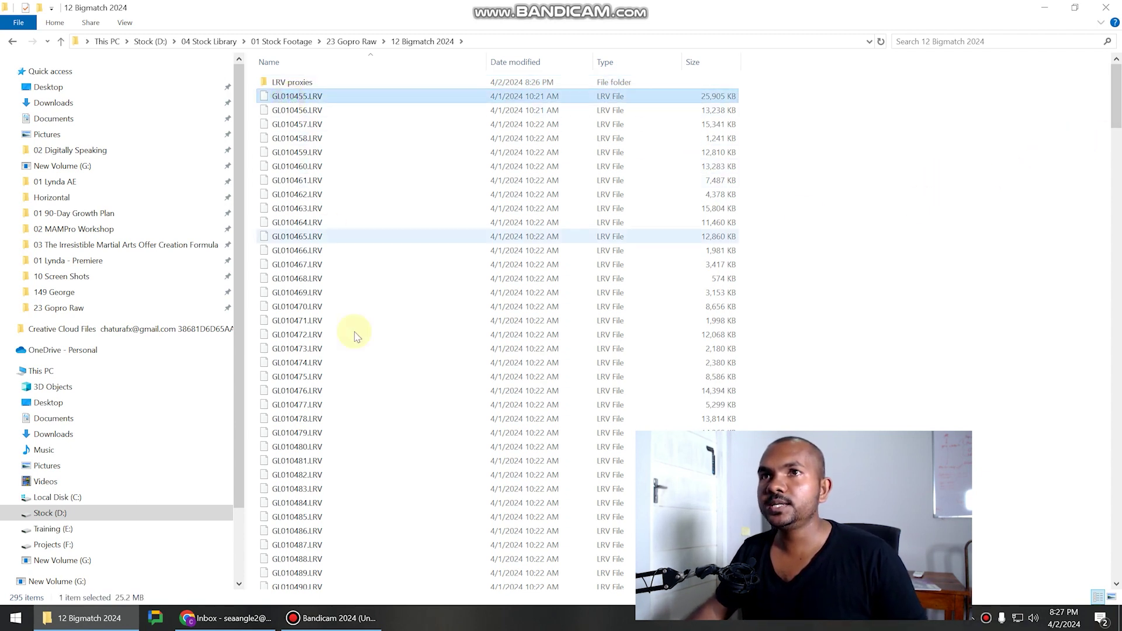
pyautogui.scroll(-5, 358, 448)
pyautogui.scroll(-20, 358, 448)
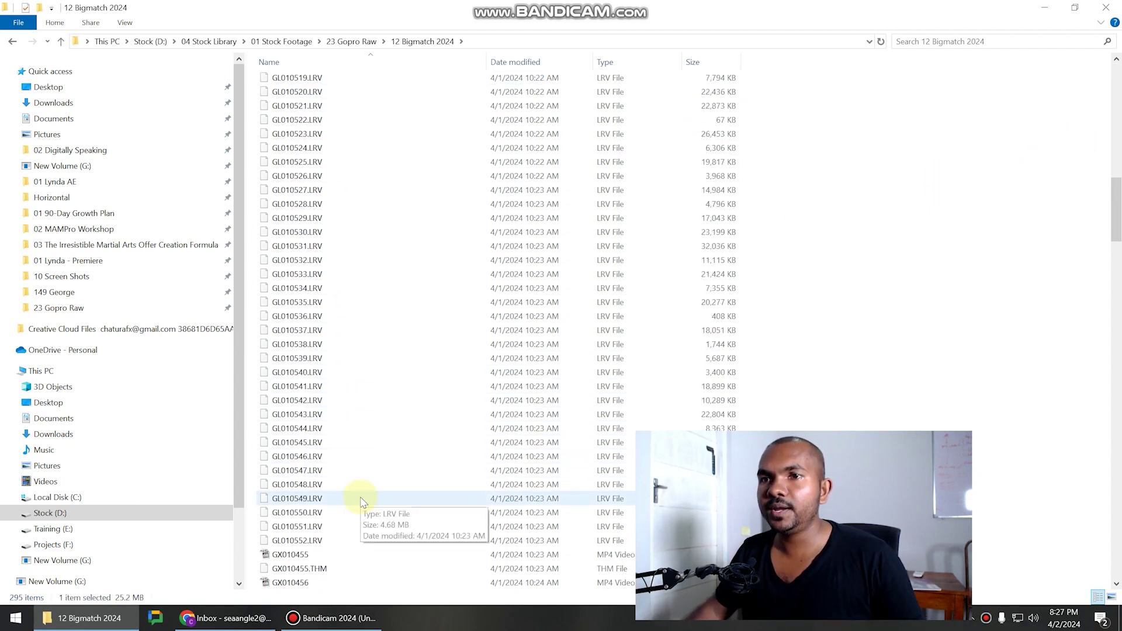
pyautogui.keyDown('shift'); pyautogui.click(310, 289); pyautogui.keyUp('shift')
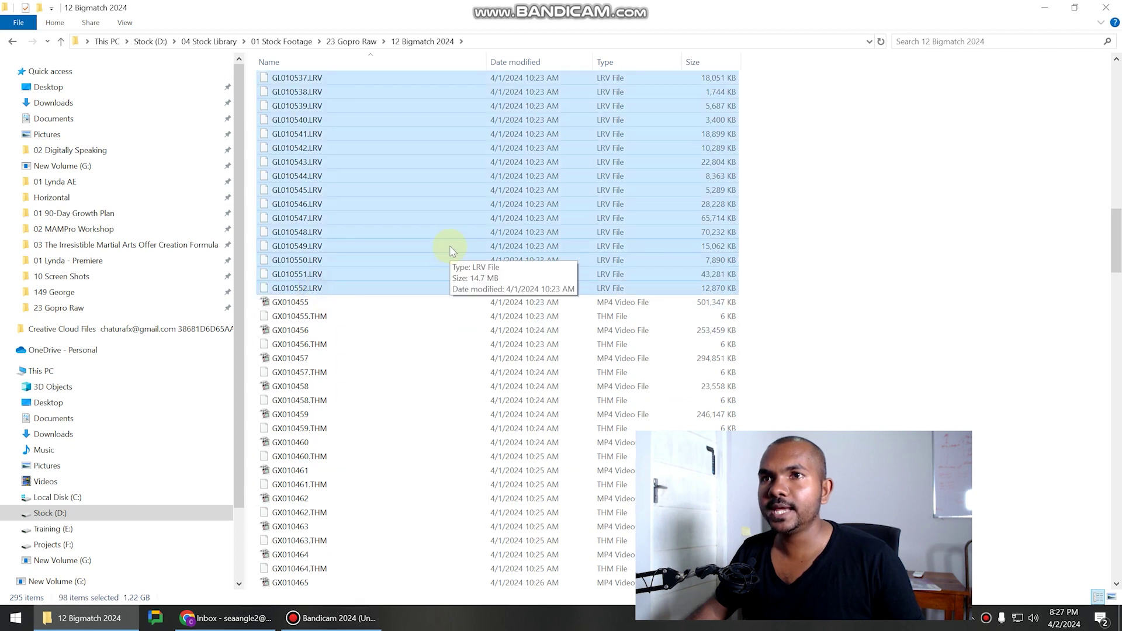
pyautogui.scroll(7, 383, 214)
pyautogui.scroll(20, 382, 213)
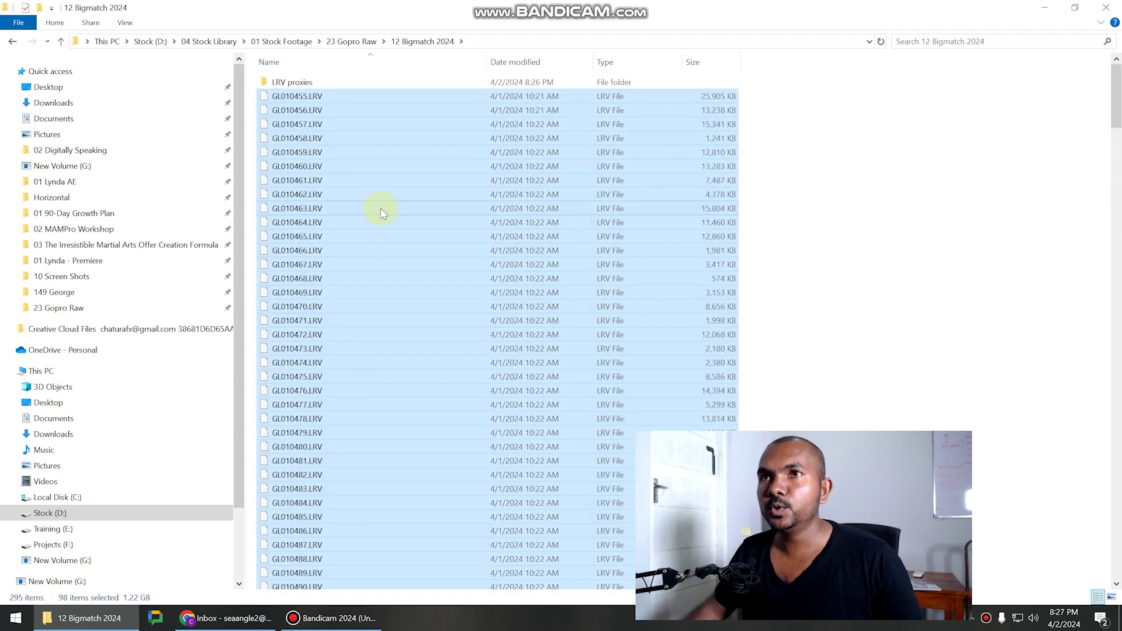
pyautogui.moveTo(302, 97); pyautogui.dragTo(362, 92)
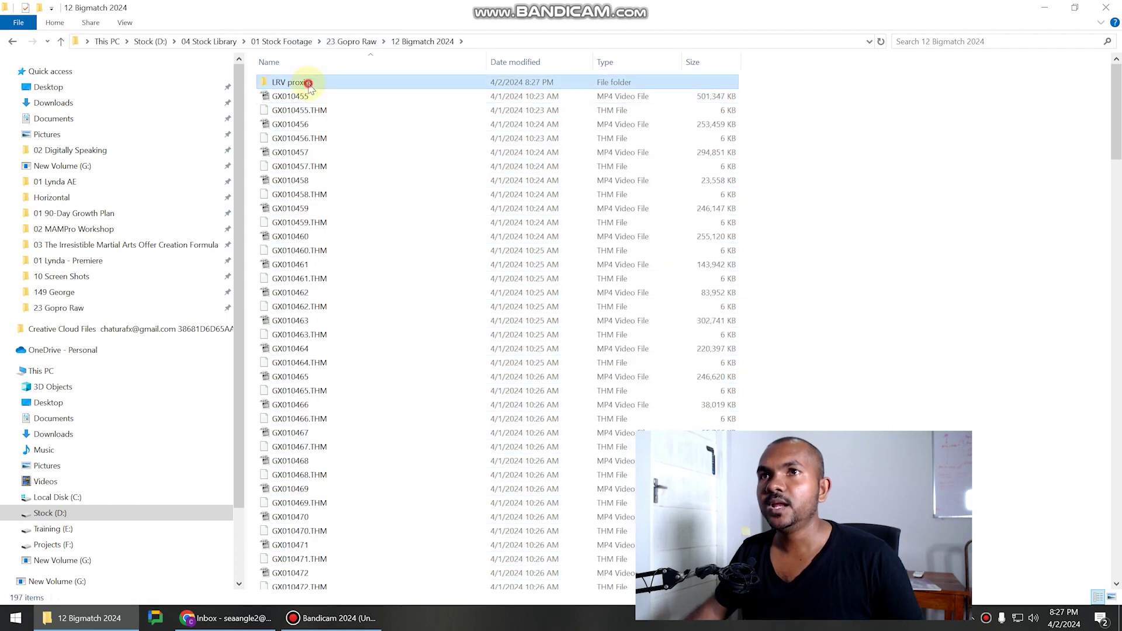
# In the LRV proxies folder, rename GL010455.LRV to GL010455.mp4 and accept the extension change.
pyautogui.doubleClick(295, 82)
pyautogui.click(280, 82)
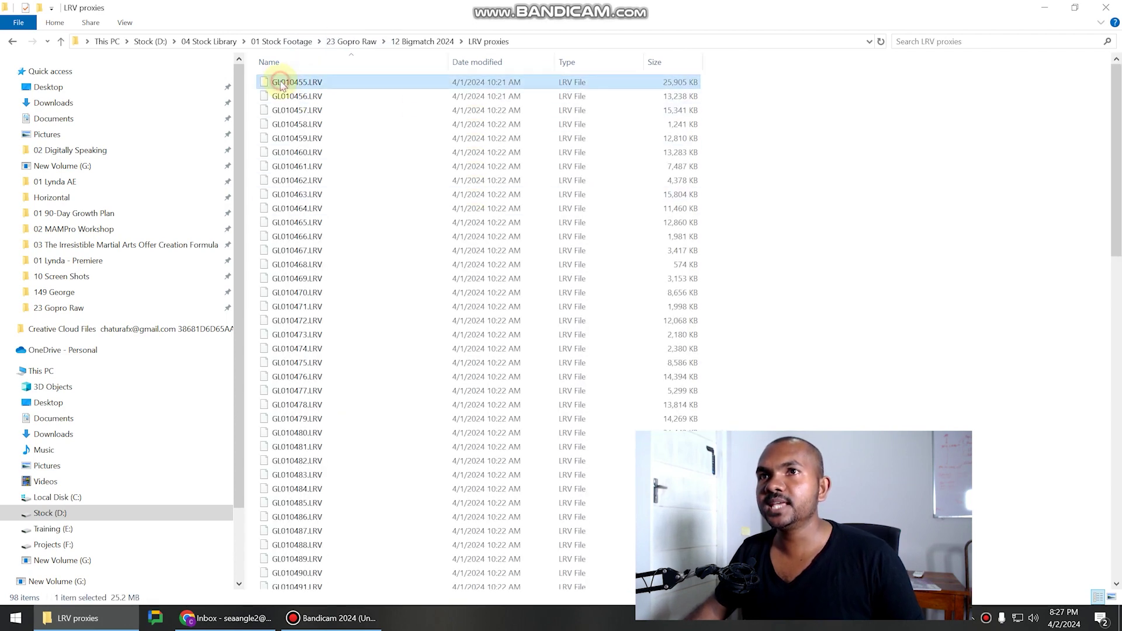
pyautogui.rightClick(279, 82)
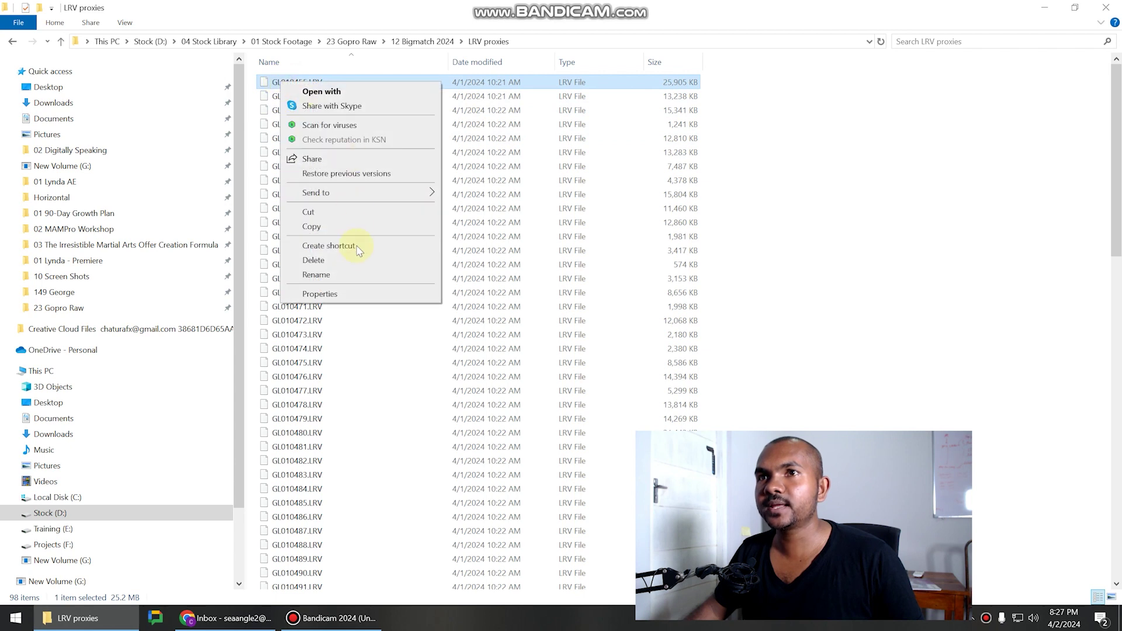
pyautogui.click(318, 275)
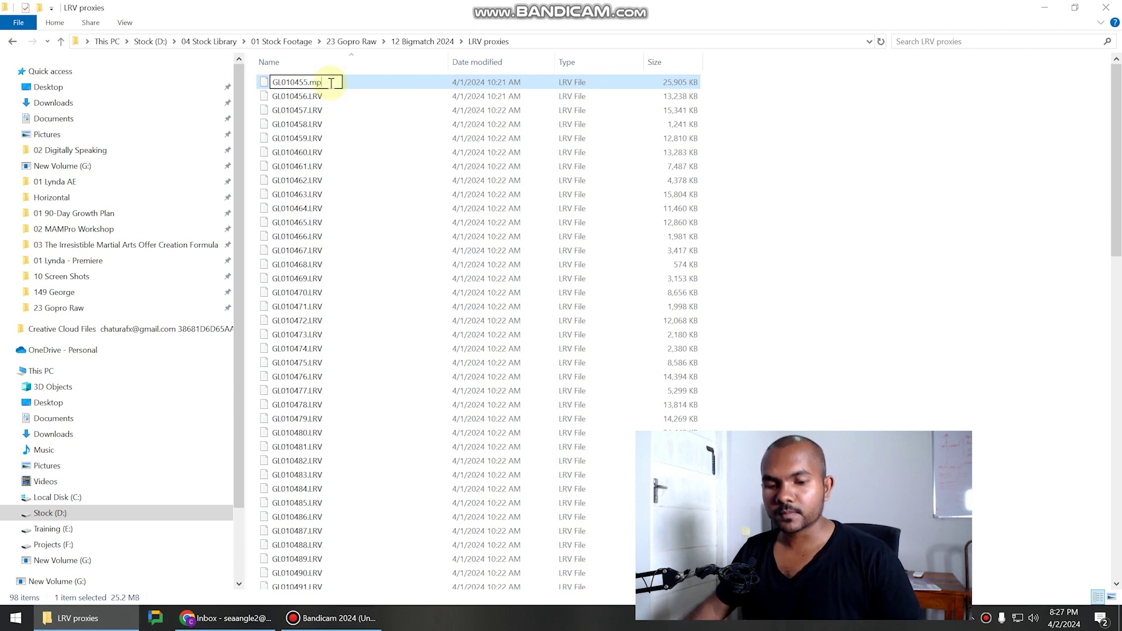
pyautogui.click(972, 142)
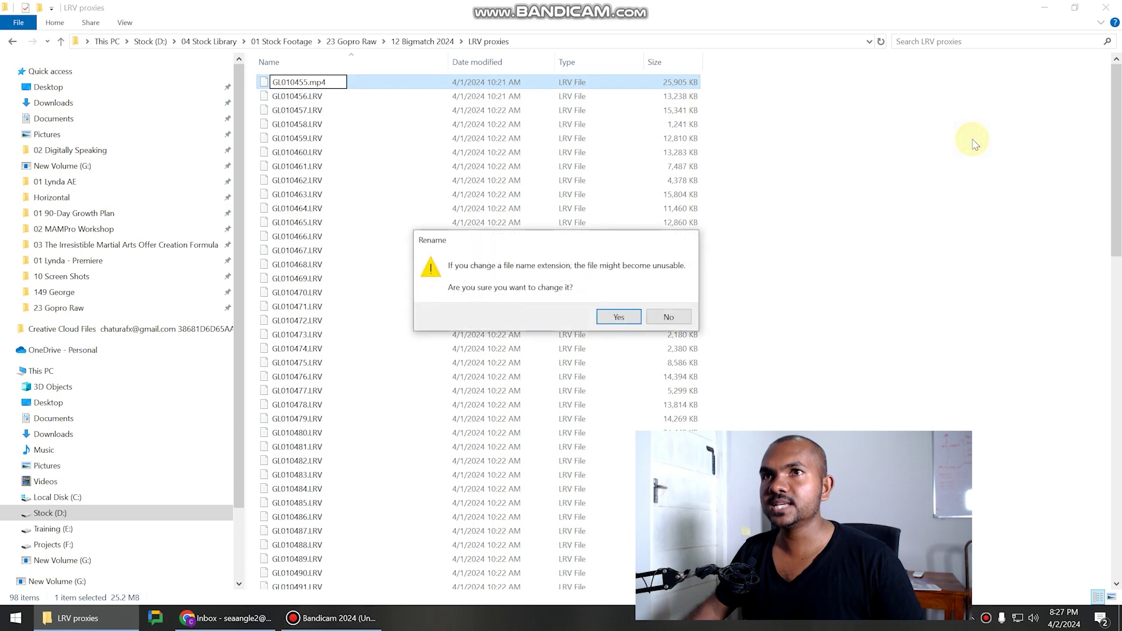
pyautogui.click(619, 317)
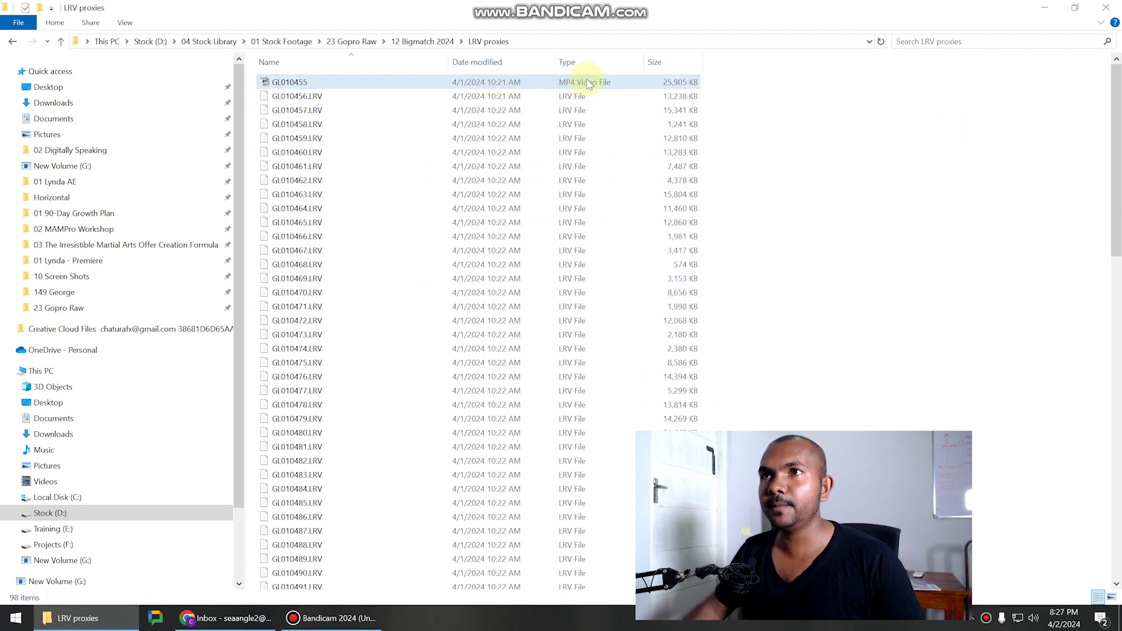
# Play GL010455.mp4, skip ahead to about 00:34 to check the footage, and close the player.
pyautogui.click(289, 83)
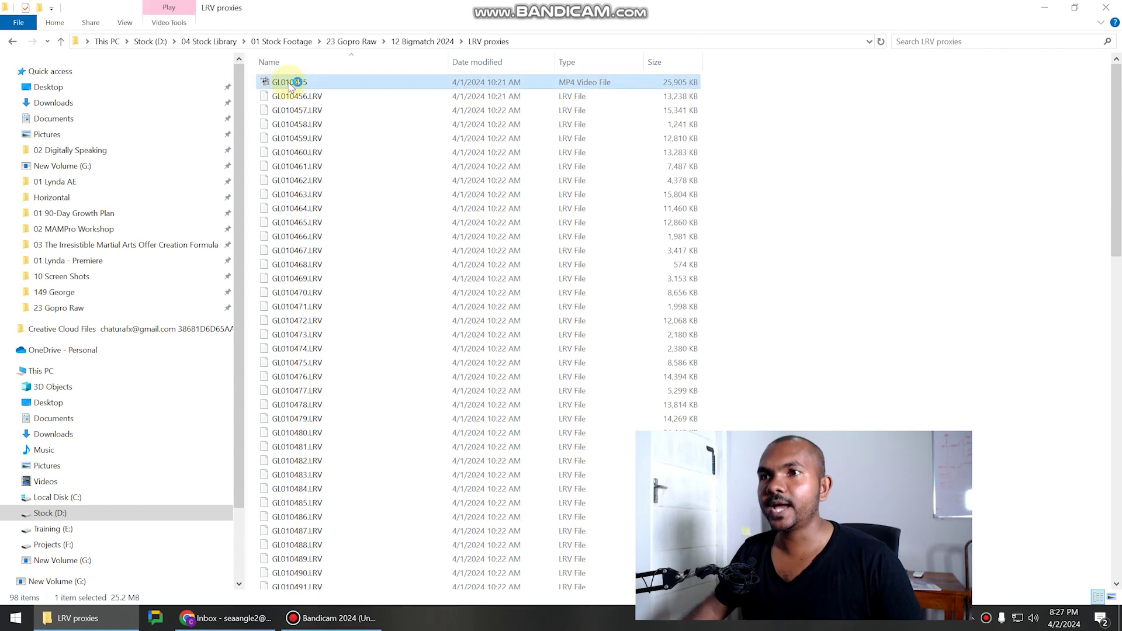
pyautogui.doubleClick(291, 83)
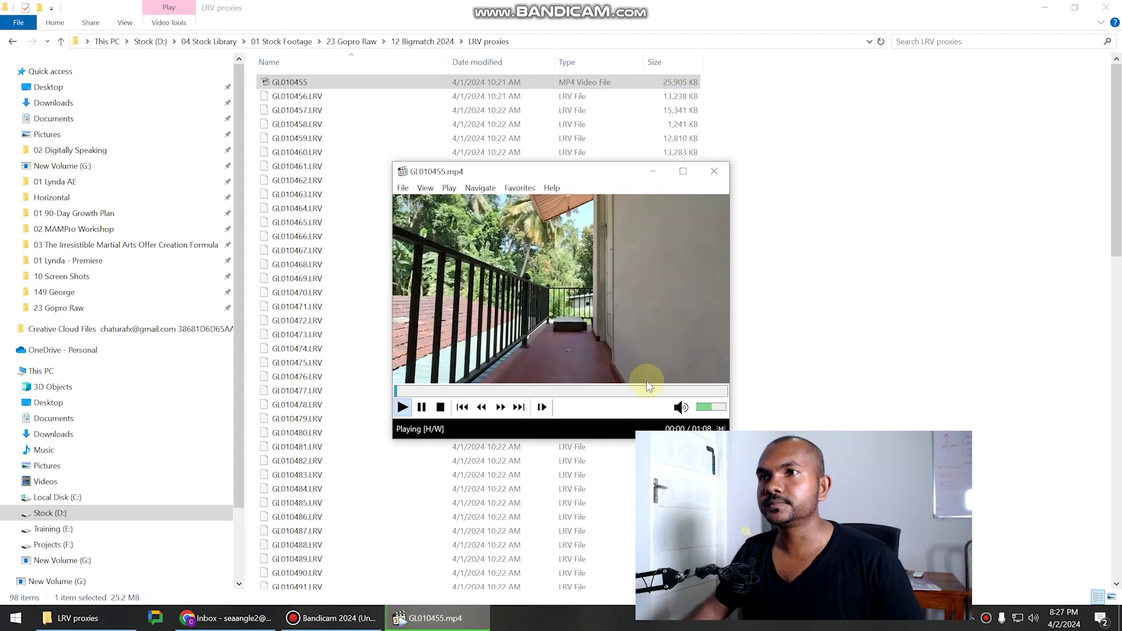
pyautogui.moveTo(496, 391); pyautogui.dragTo(563, 392)
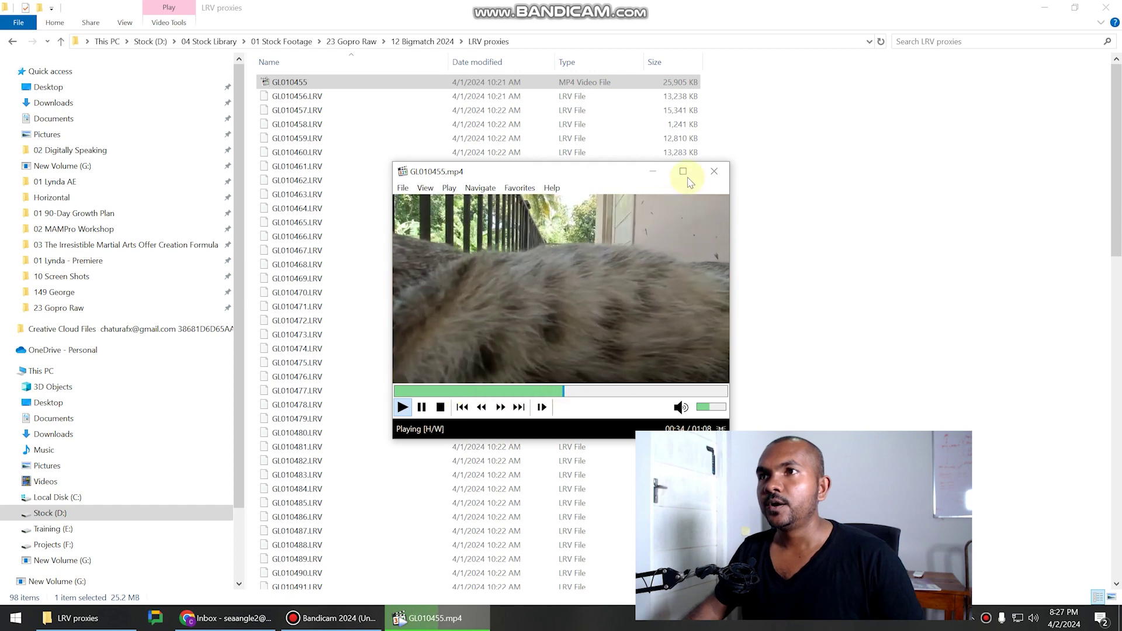
pyautogui.click(714, 171)
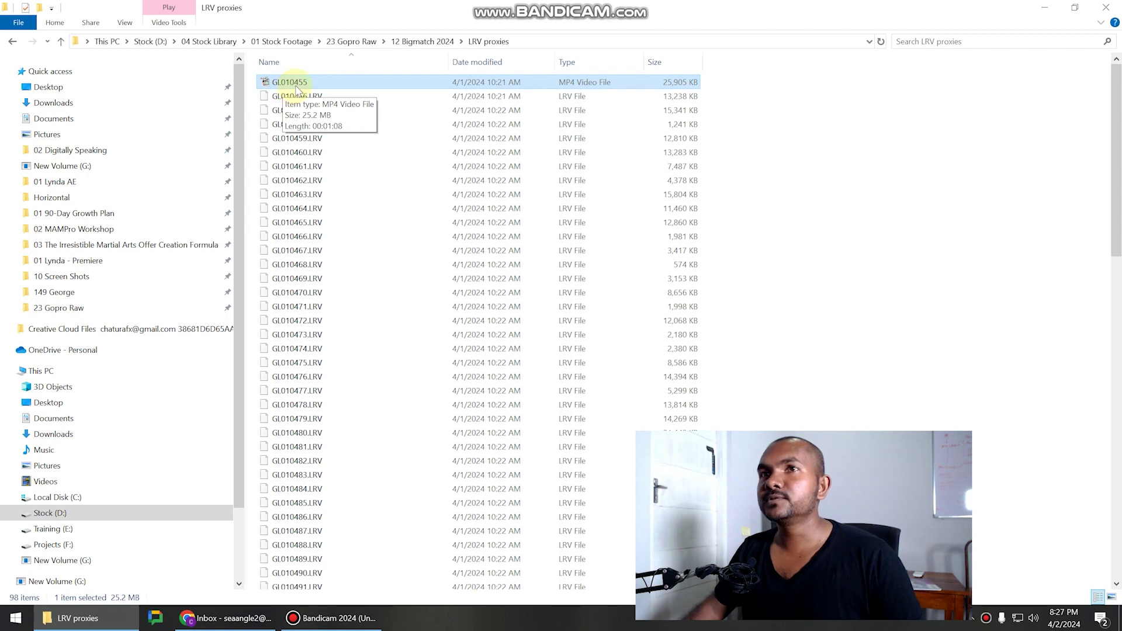
# Check the size of the original GX010455 video in 12 Bigmatch 2024, and reopen LRV proxies to review its file list.
pyautogui.click(422, 40)
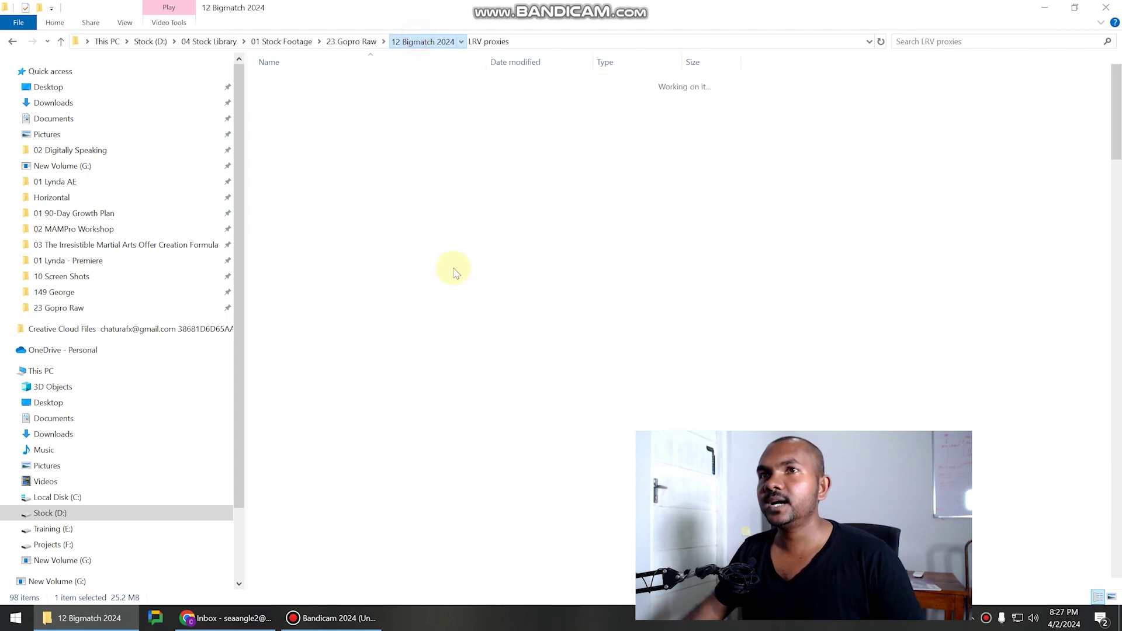
pyautogui.click(292, 98)
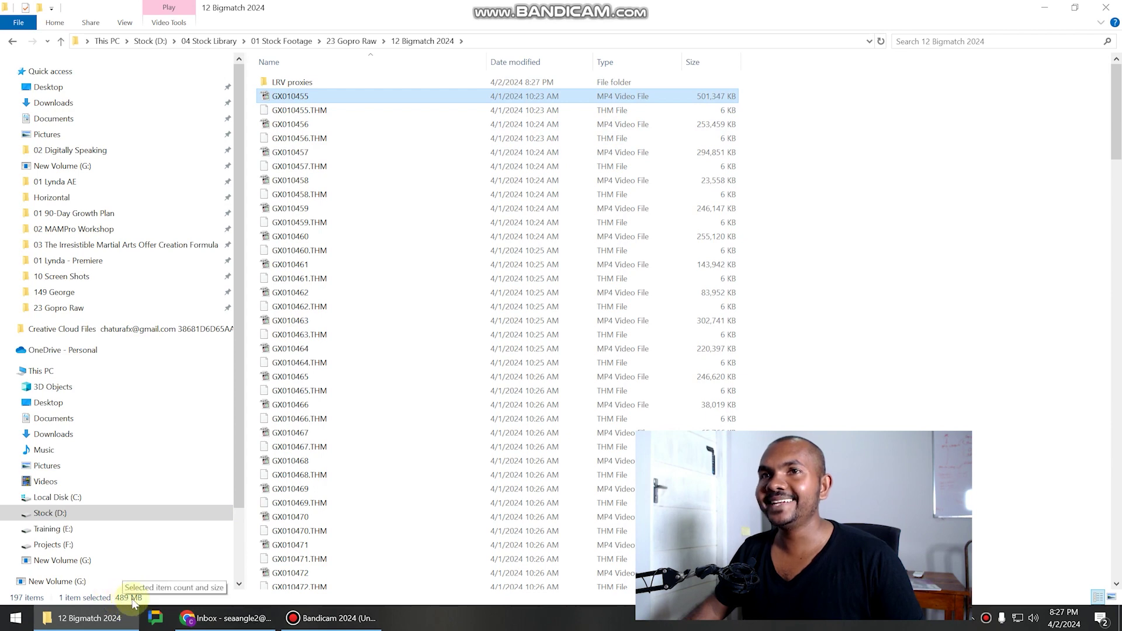
pyautogui.doubleClick(301, 83)
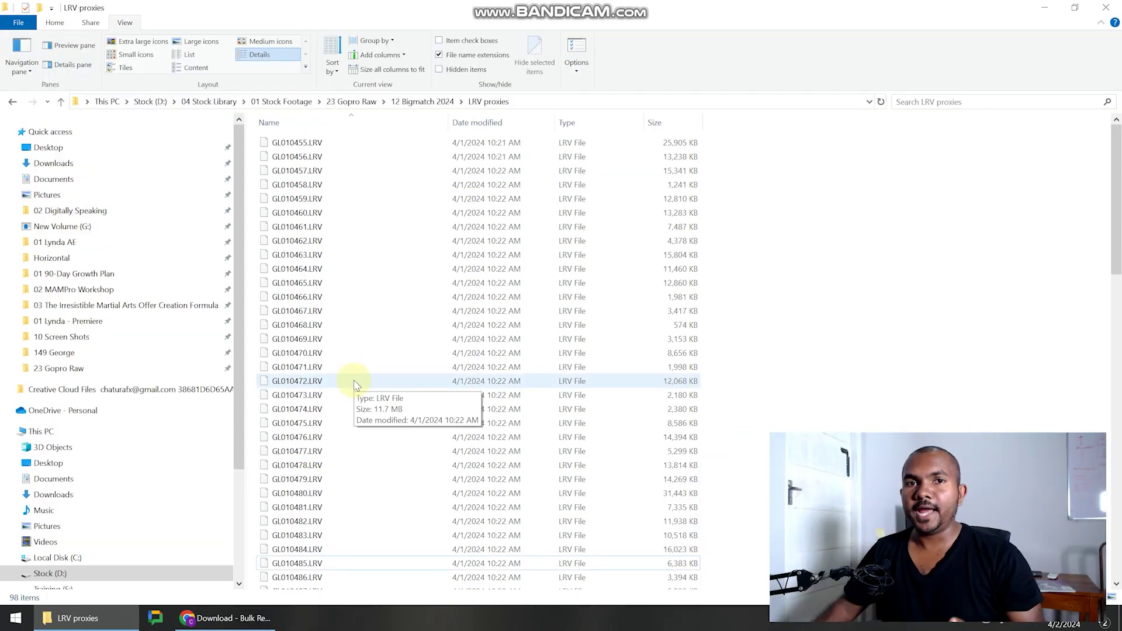
pyautogui.click(318, 146)
pyautogui.scroll(-20, 362, 481)
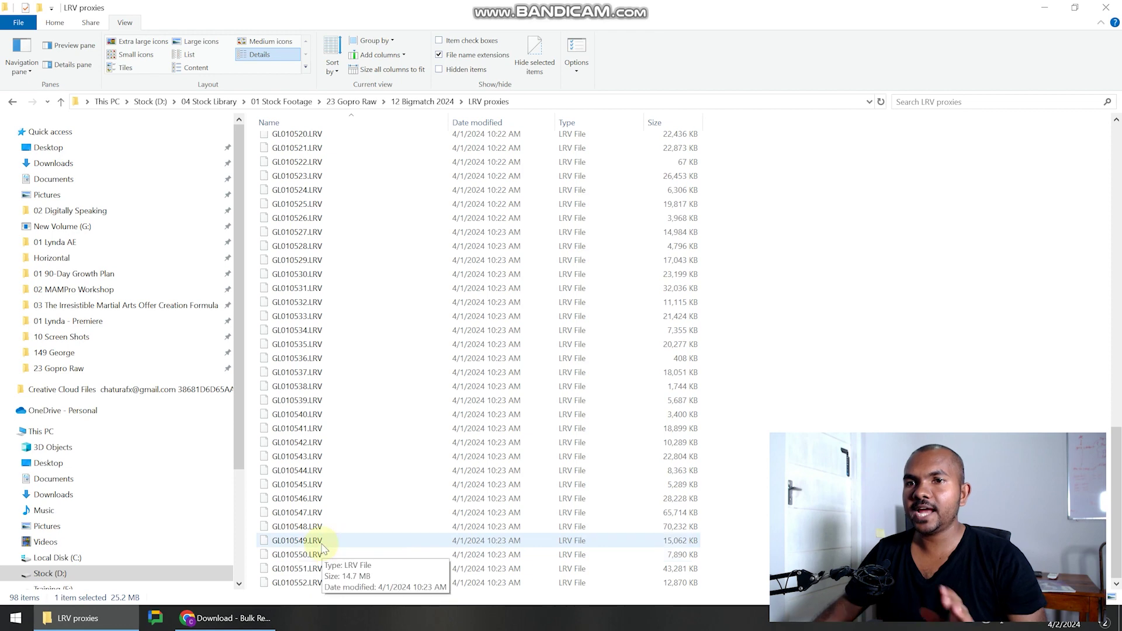
# Switch to Chrome and view the Bulk Rename Utility download page.
pyautogui.click(225, 617)
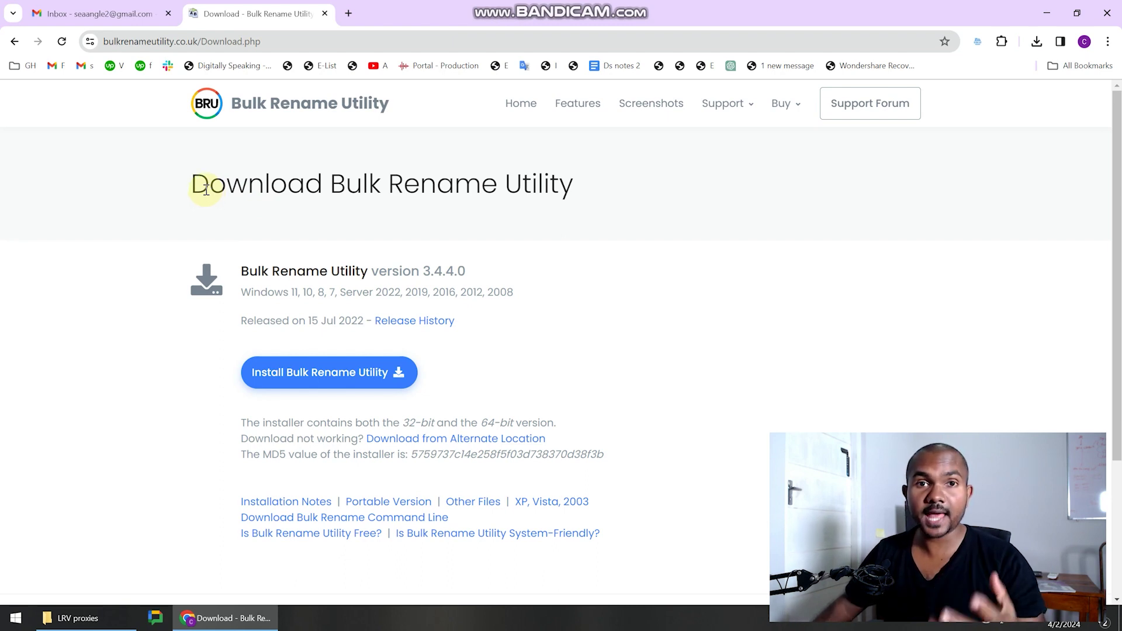
pyautogui.moveTo(196, 186); pyautogui.dragTo(628, 182)
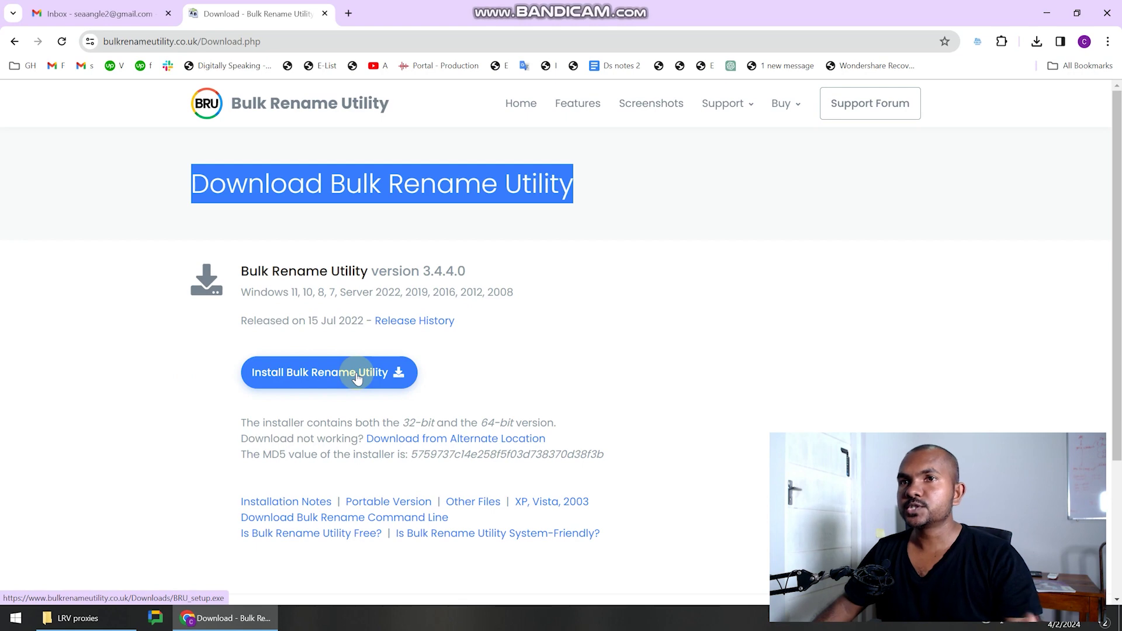
pyautogui.click(186, 365)
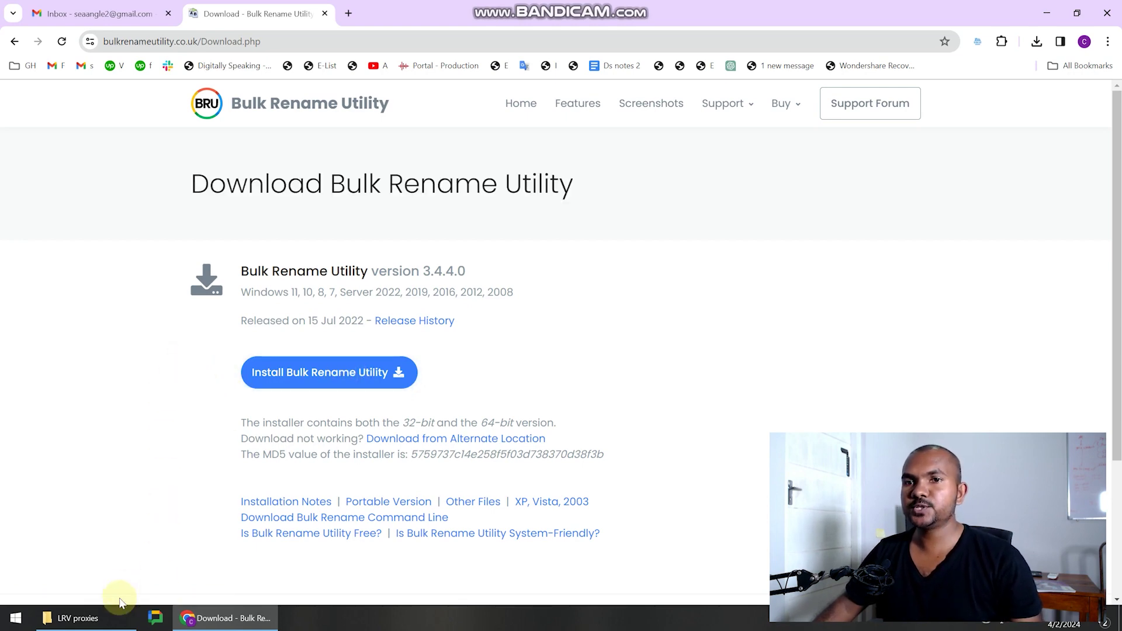
# Switch to File Explorer, keep file name extensions shown in the LRV proxies folder, and review the list of LRV files.
pyautogui.click(88, 618)
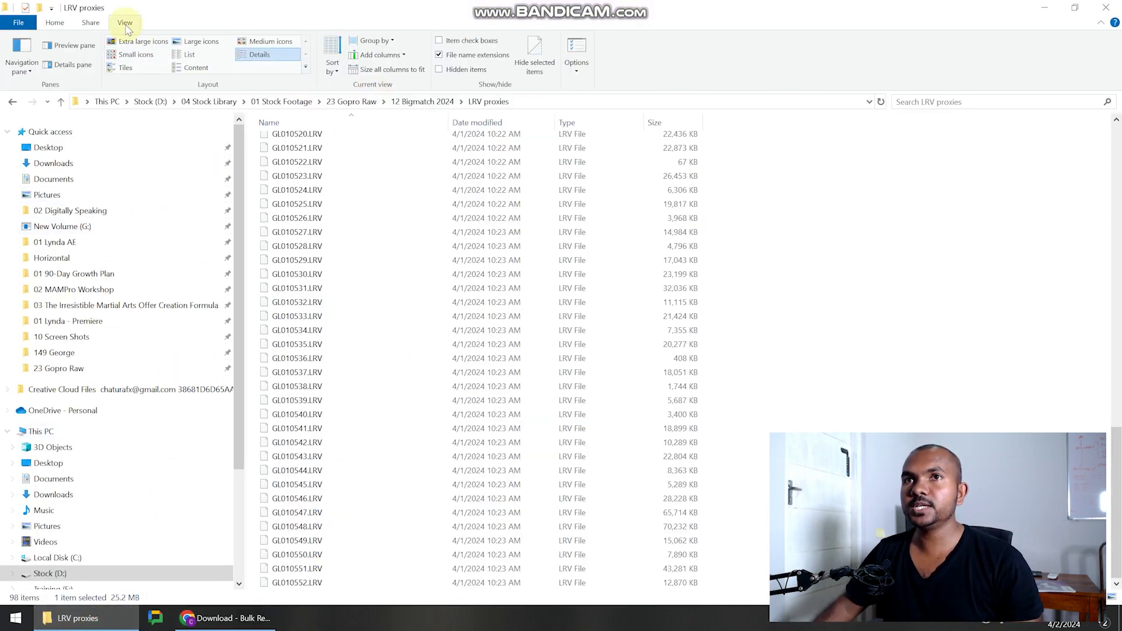
pyautogui.click(439, 55)
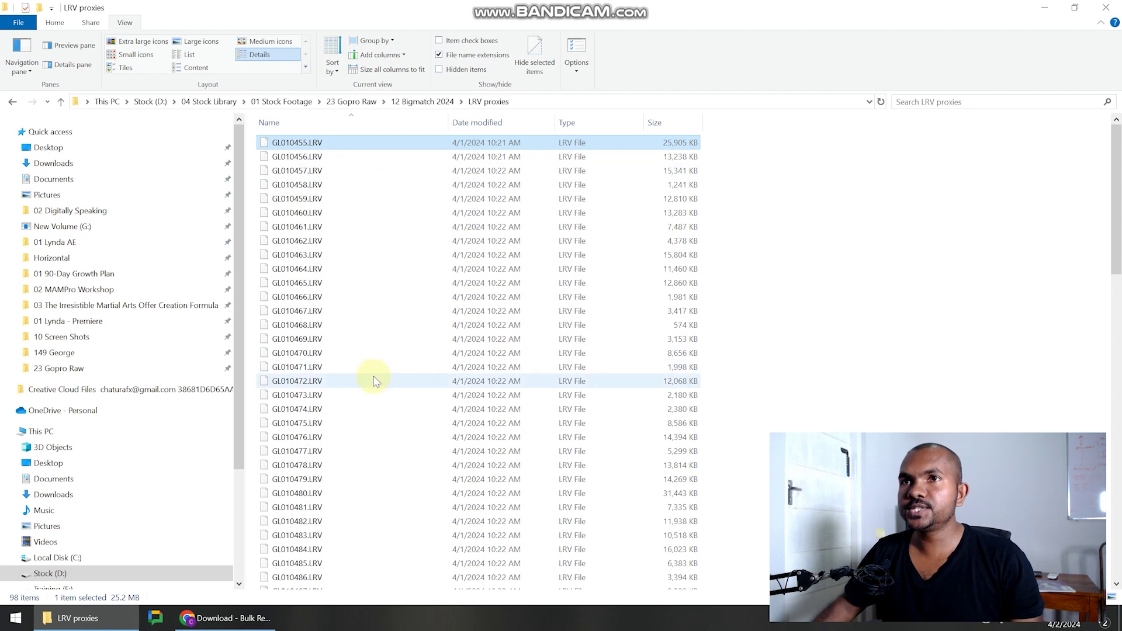
pyautogui.scroll(-2, 380, 421)
pyautogui.scroll(-20, 384, 463)
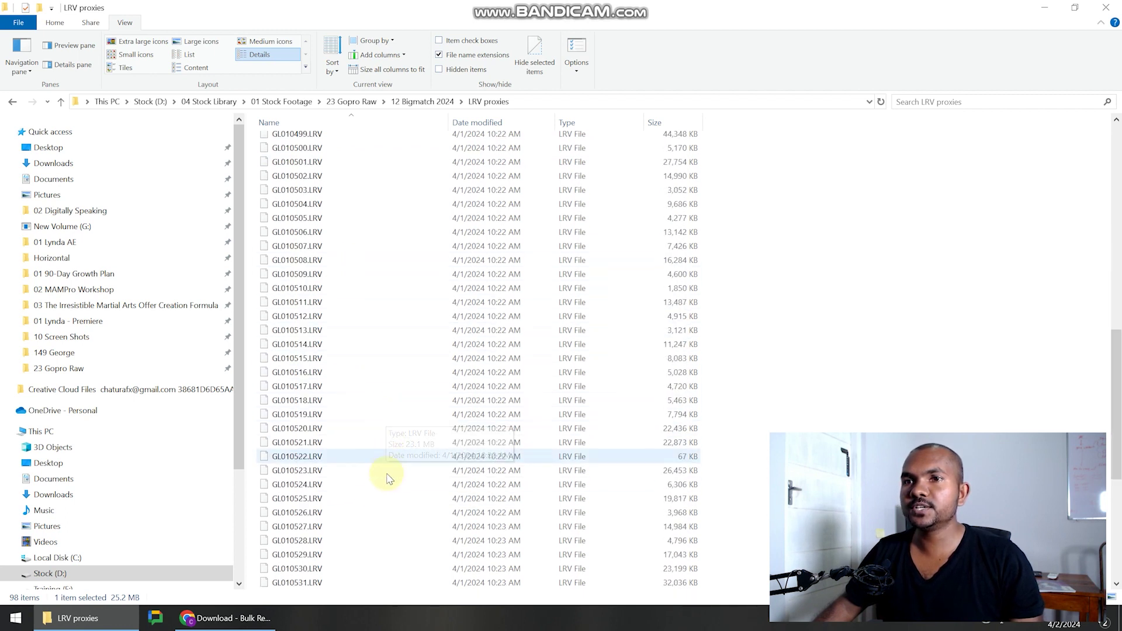
# Select all LRV files in the LRV proxies folder and open the selection in Bulk Rename Utility.
pyautogui.click(830, 314)
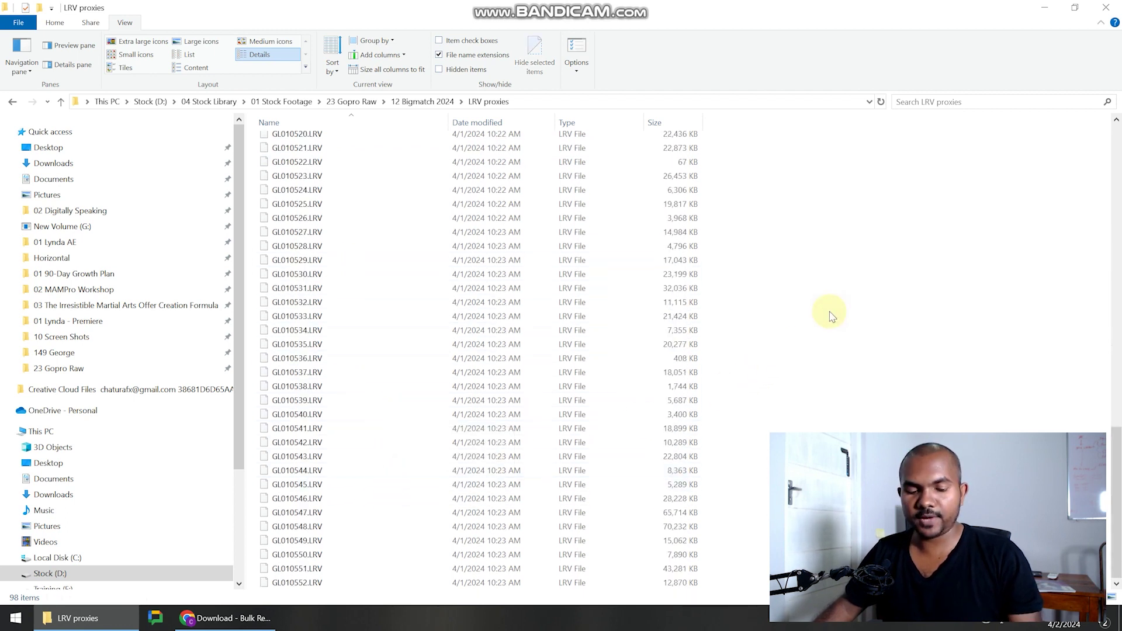
pyautogui.hotkey('ctrl', 'a')
pyautogui.scroll(20, 388, 281)
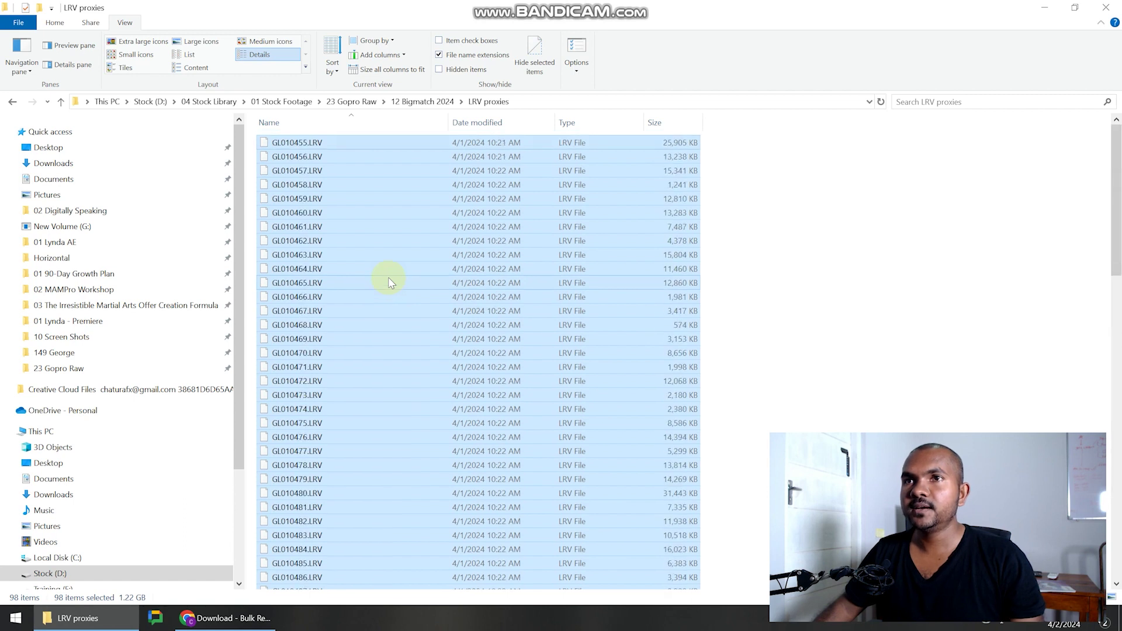
pyautogui.moveTo(336, 145); pyautogui.dragTo(336, 146)
pyautogui.rightClick(336, 146)
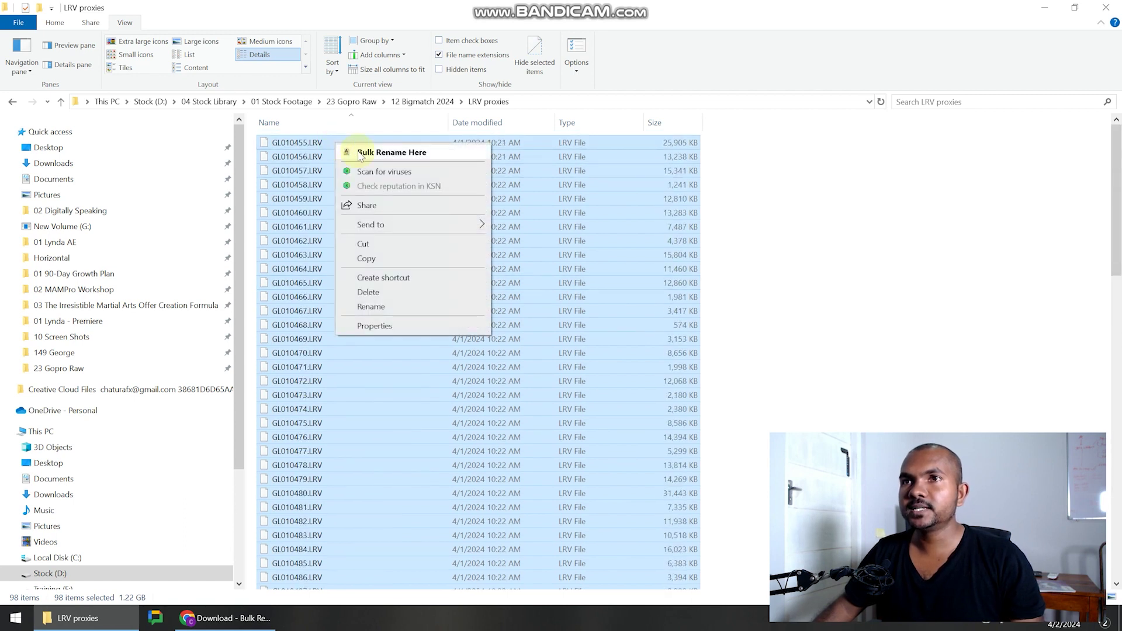
pyautogui.click(393, 154)
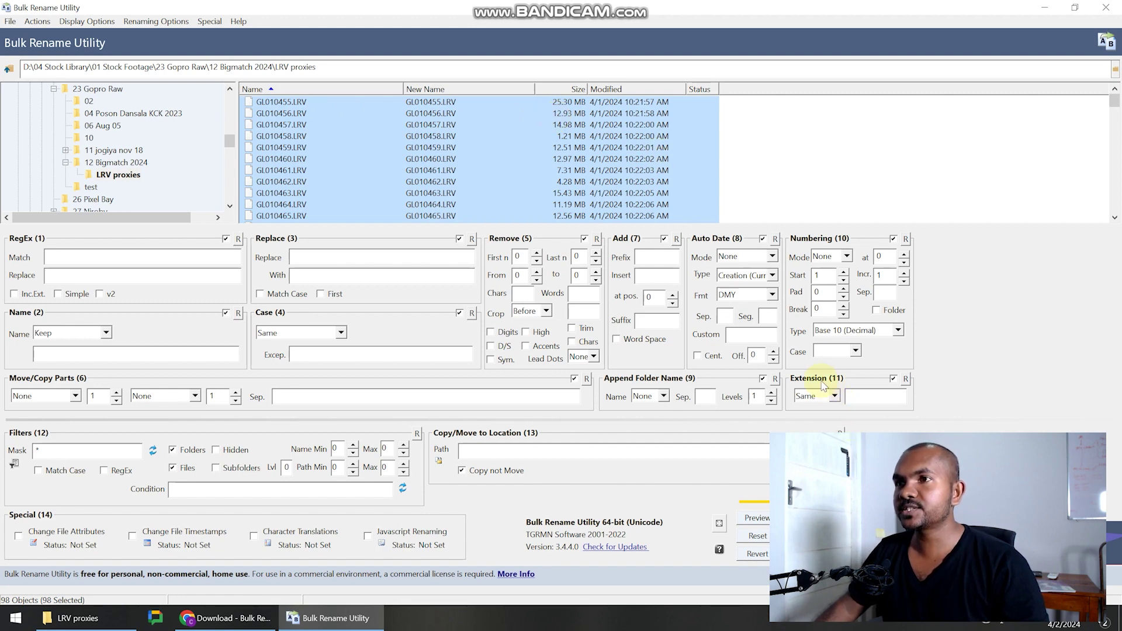
# Set the Extension option to Remove and add the suffix .mp4 to the new names.
pyautogui.click(894, 379)
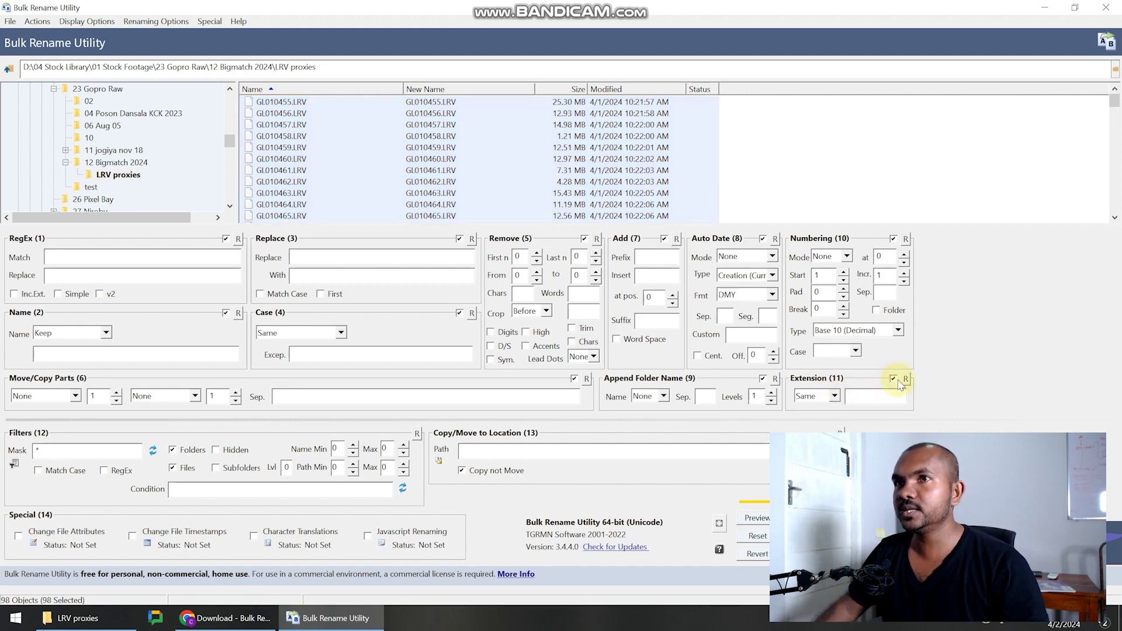
pyautogui.click(835, 397)
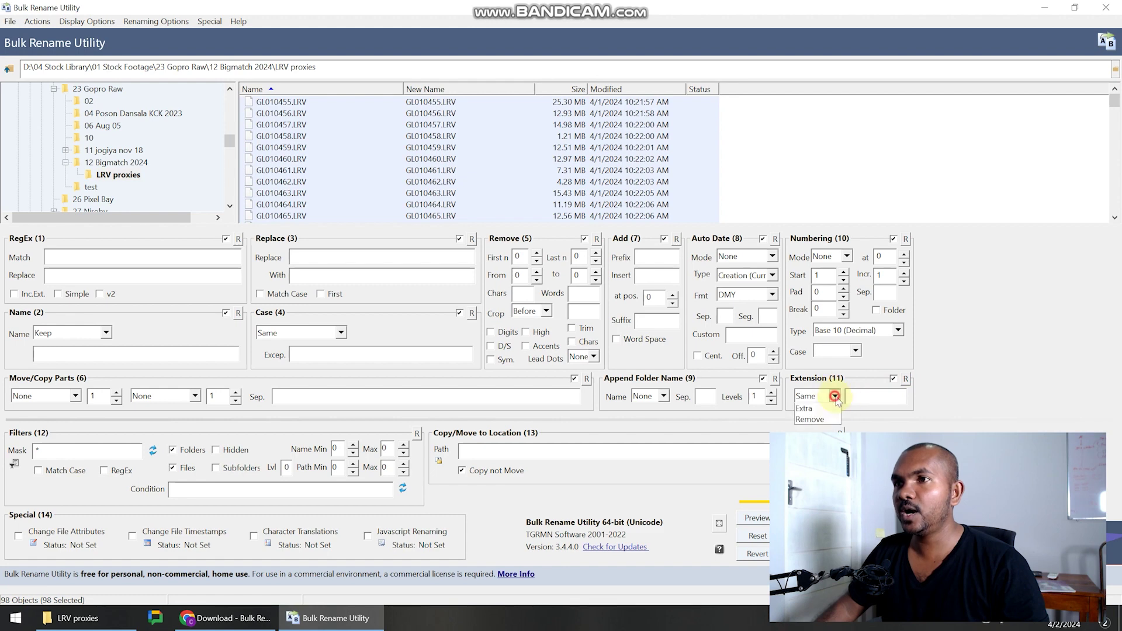
pyautogui.click(810, 474)
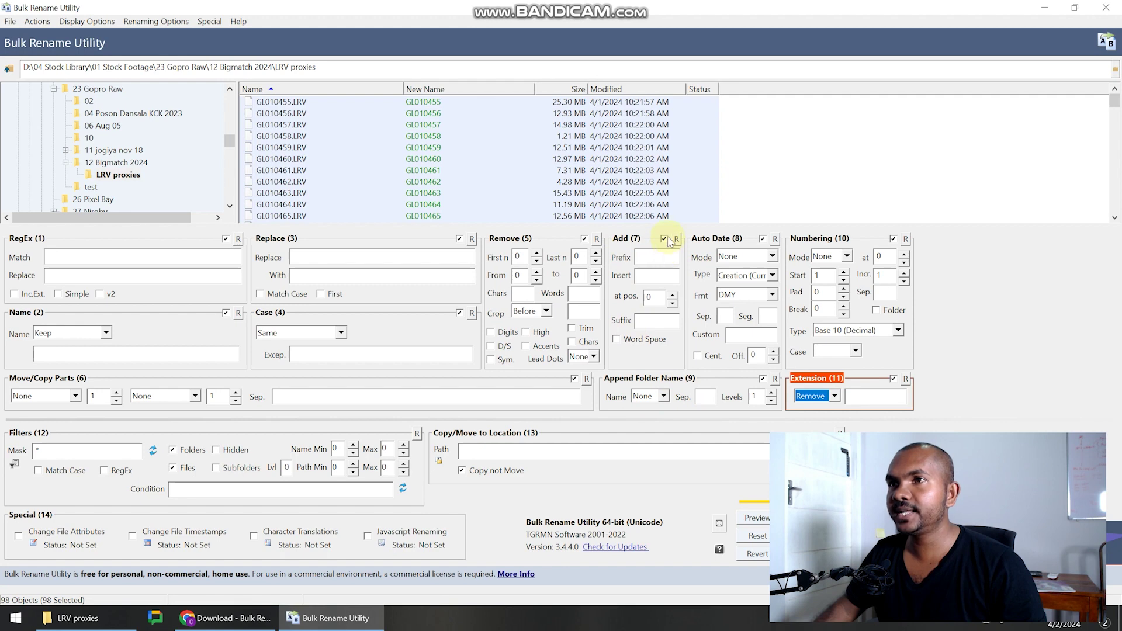
pyautogui.click(636, 320)
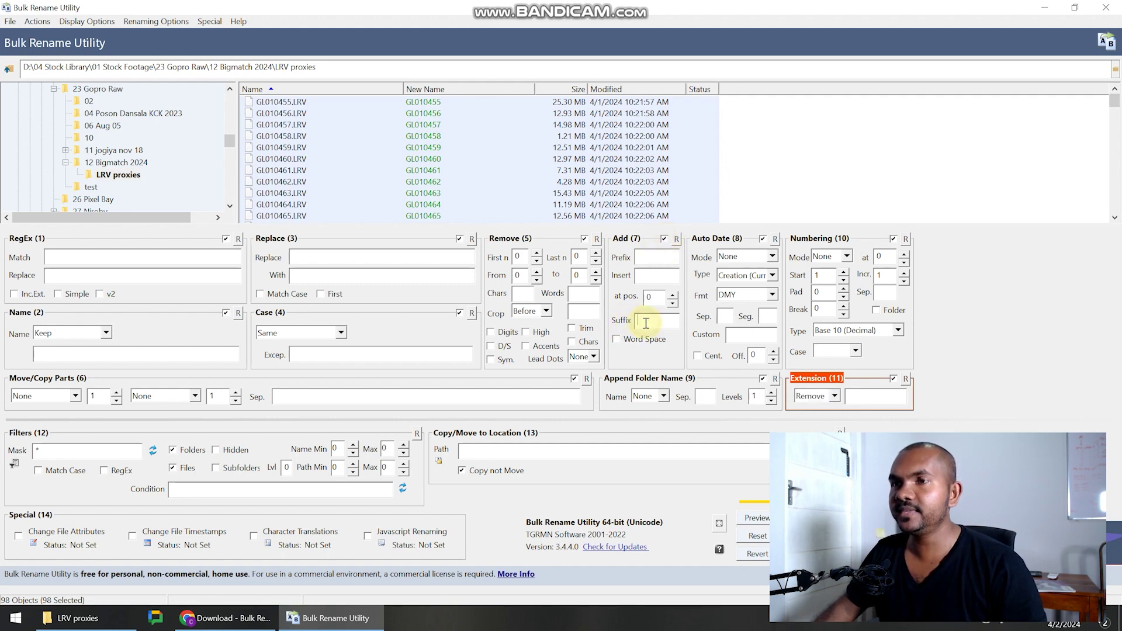
pyautogui.write('.mp4')
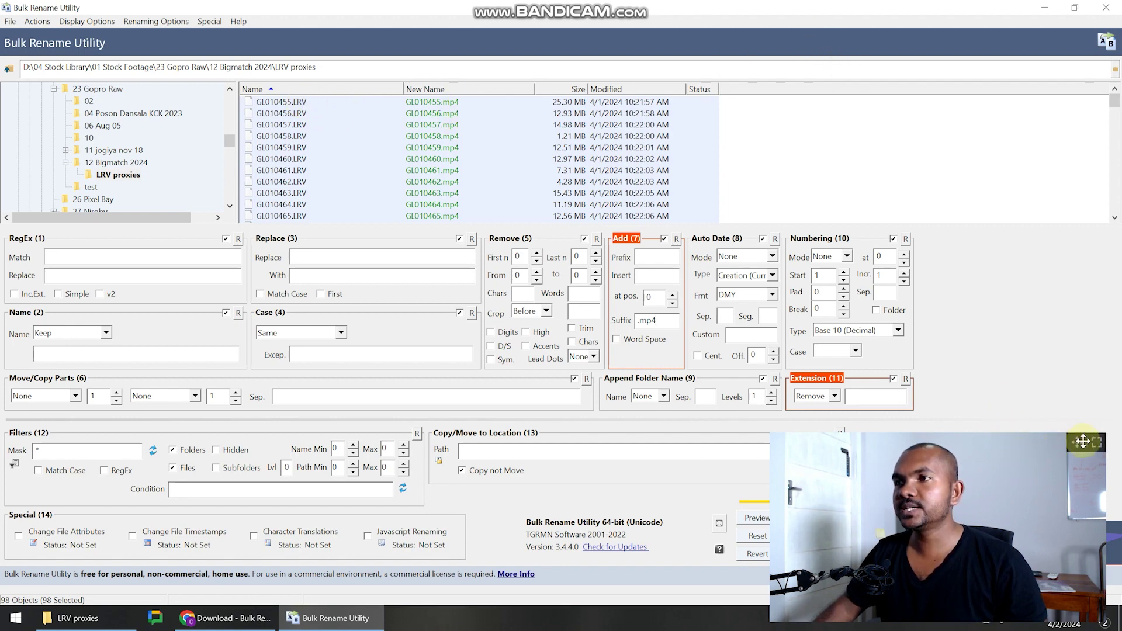
# Run the rename on all selected files, accept the warning, and close Bulk Rename Utility.
pyautogui.moveTo(1083, 442); pyautogui.dragTo(1051, 452)
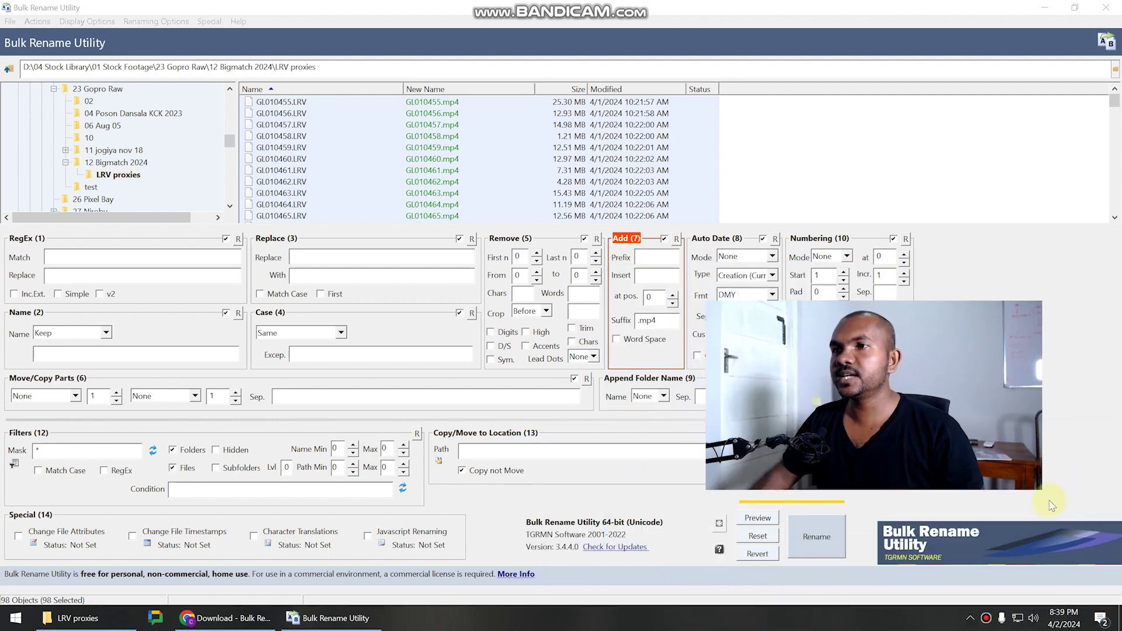
pyautogui.click(812, 536)
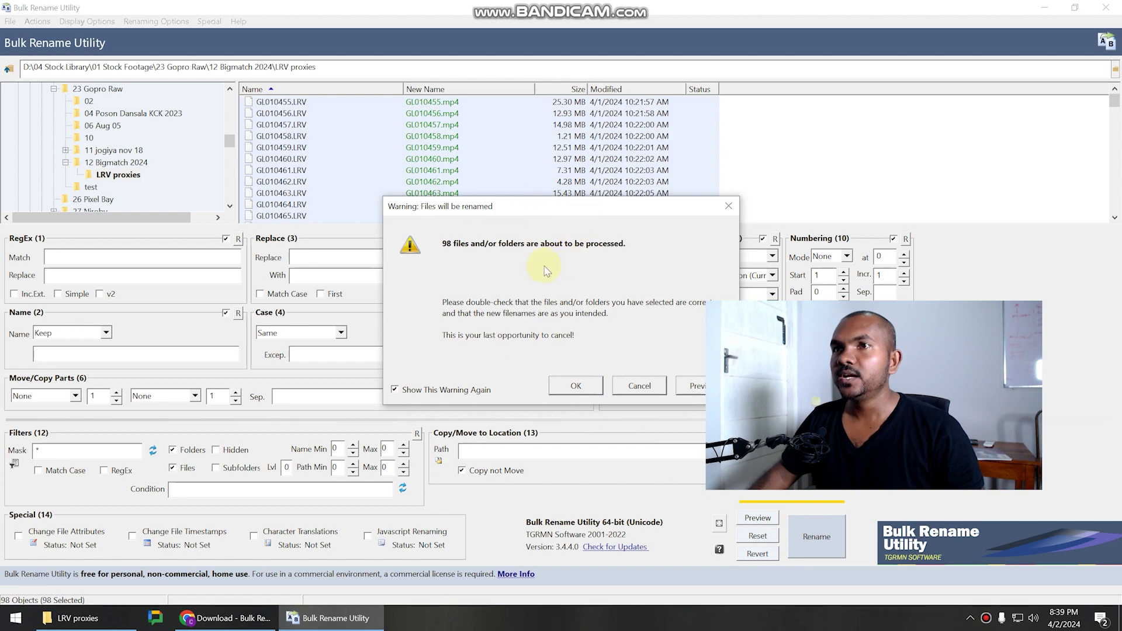
pyautogui.click(574, 387)
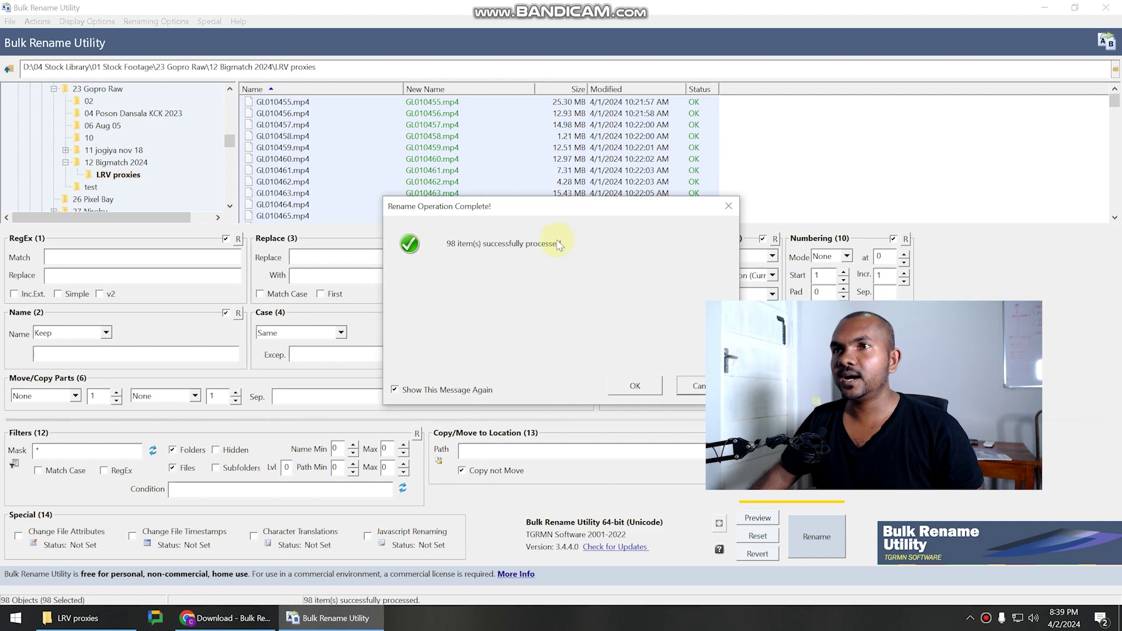
pyautogui.click(636, 388)
pyautogui.click(1105, 7)
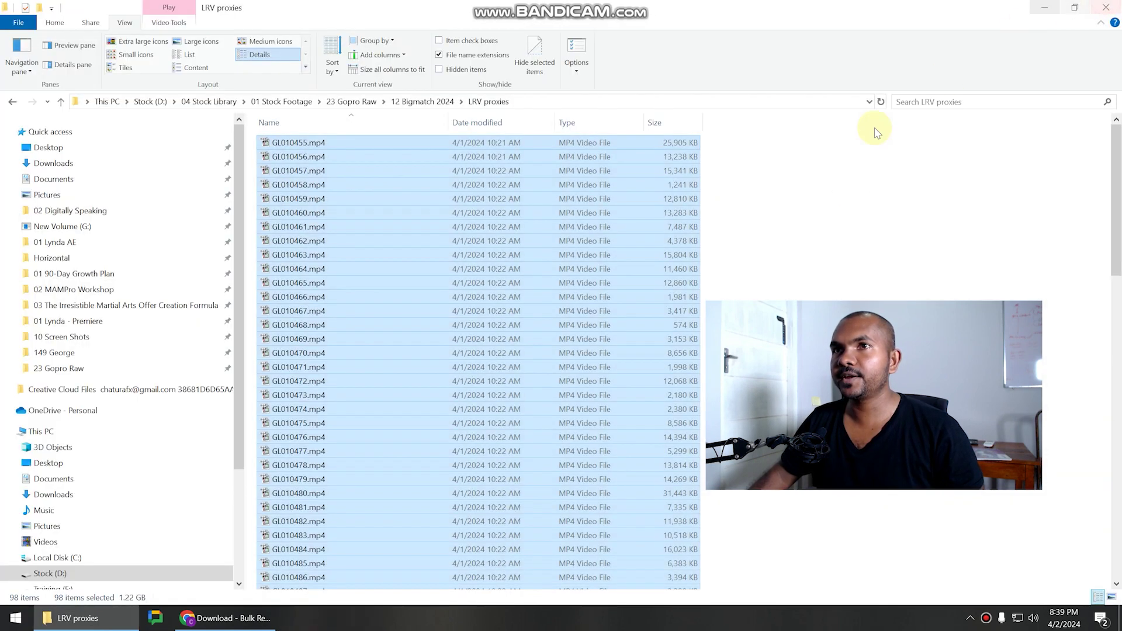
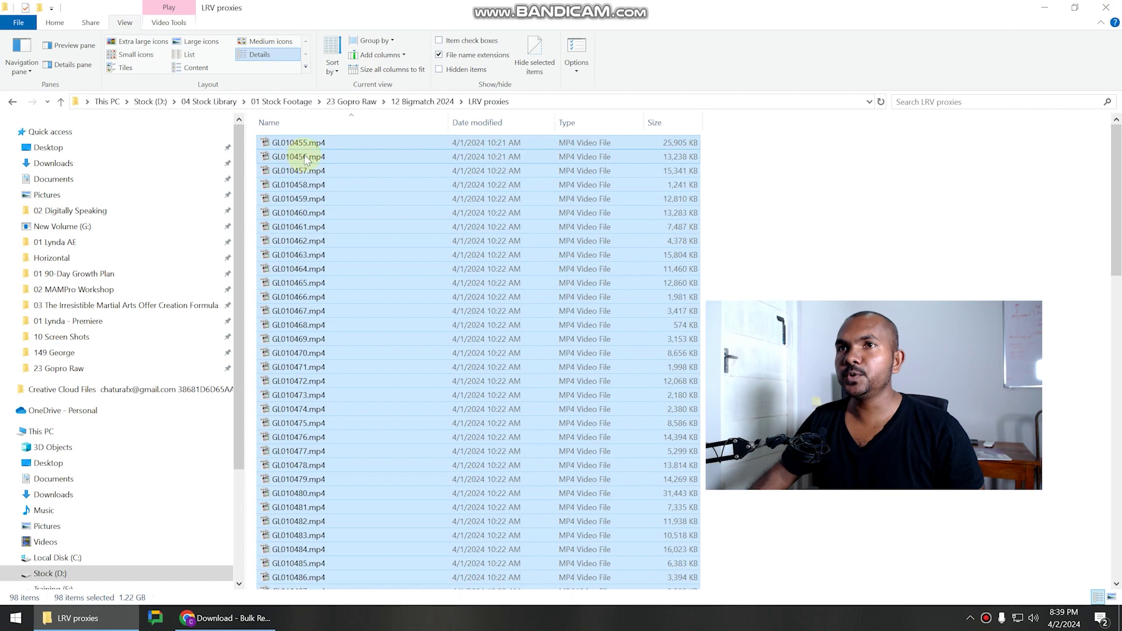
# Deselect the renamed files, show the LRV proxies folder as large icons, and look through the video thumbnails.
pyautogui.moveTo(1009, 313); pyautogui.dragTo(1090, 431)
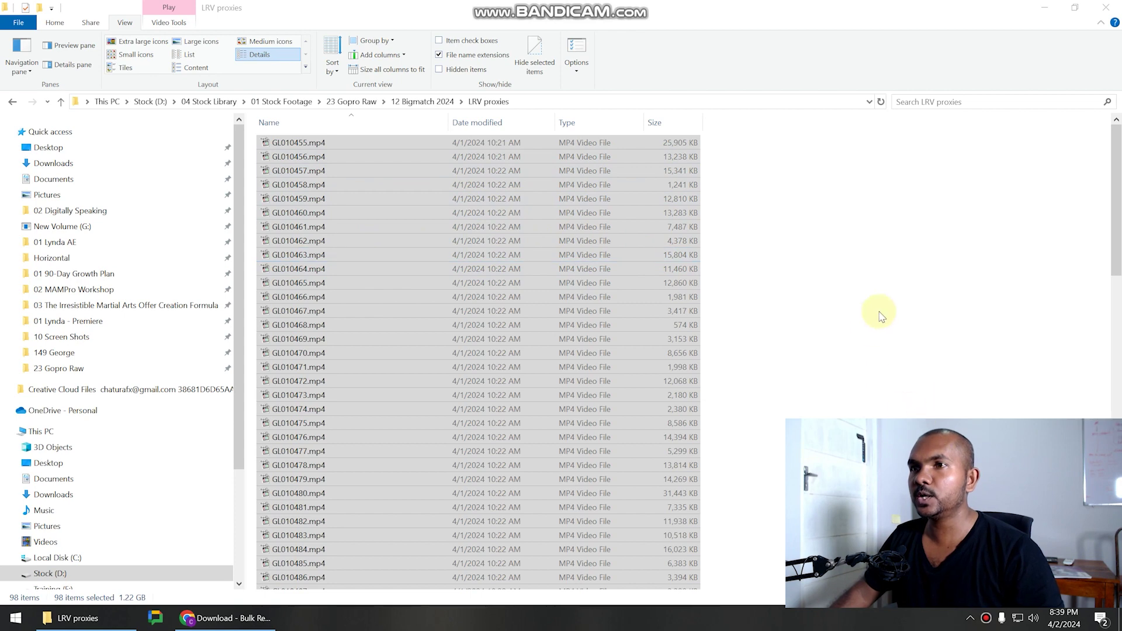
pyautogui.click(844, 186)
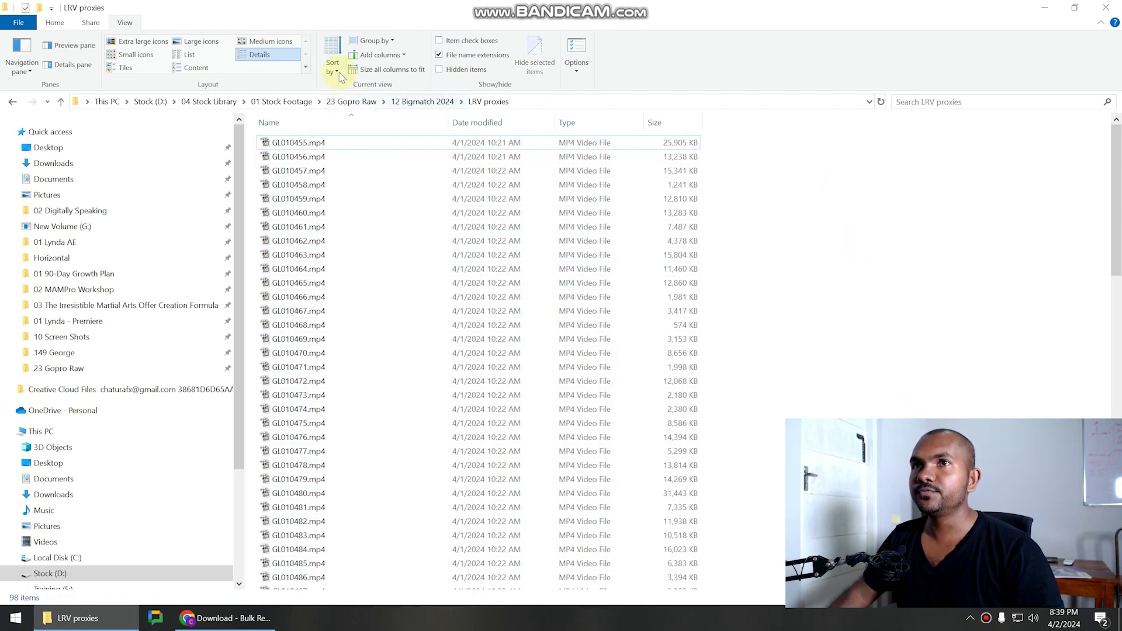
pyautogui.click(196, 46)
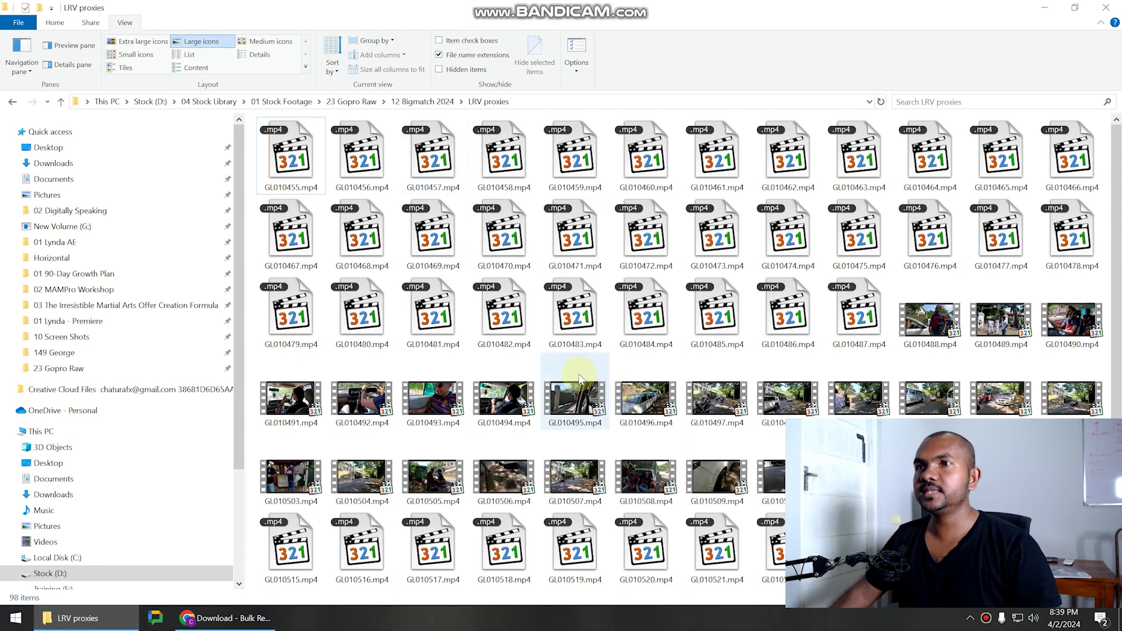
pyautogui.scroll(-3, 609, 454)
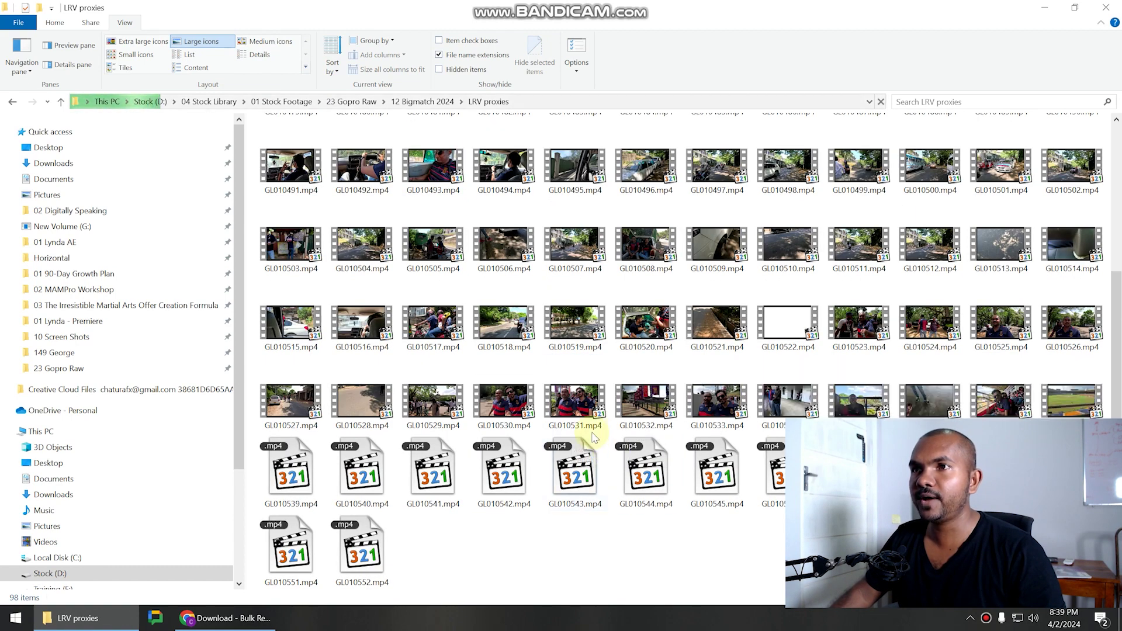
pyautogui.scroll(3, 677, 526)
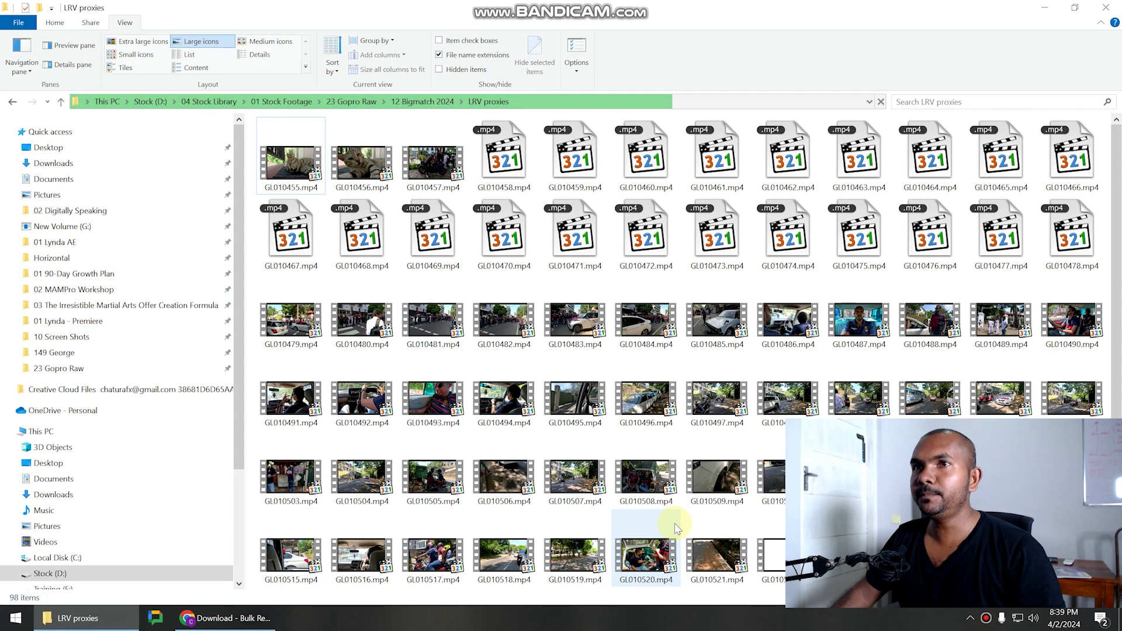
# Play GL010460.mp4, skip ahead to about 00:21 to check the footage, and close the player.
pyautogui.click(646, 170)
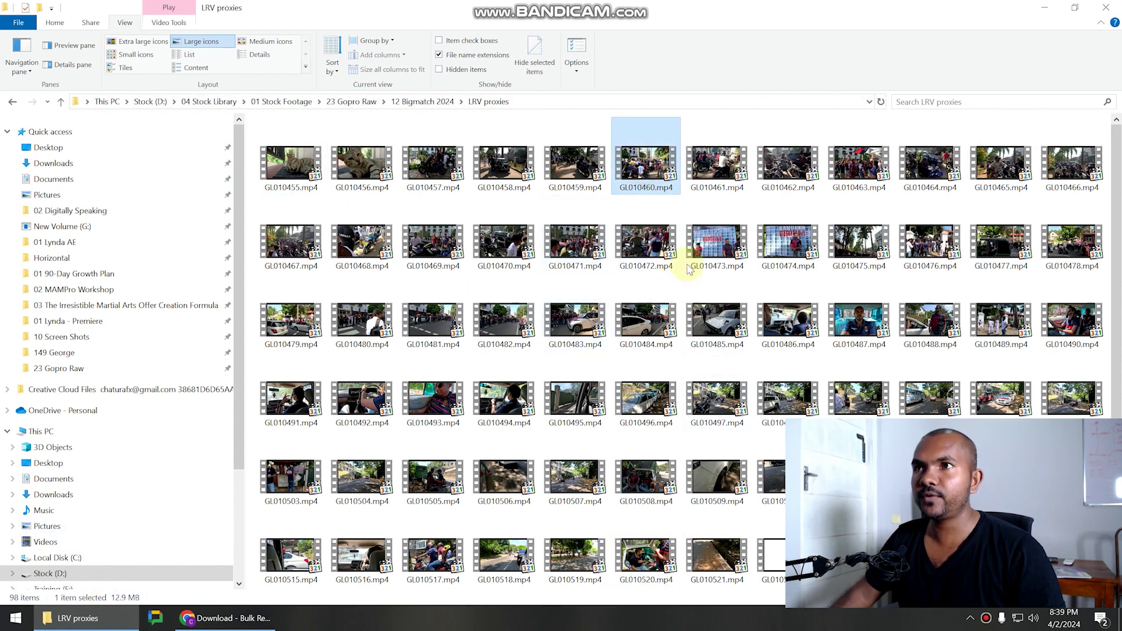
pyautogui.click(712, 170)
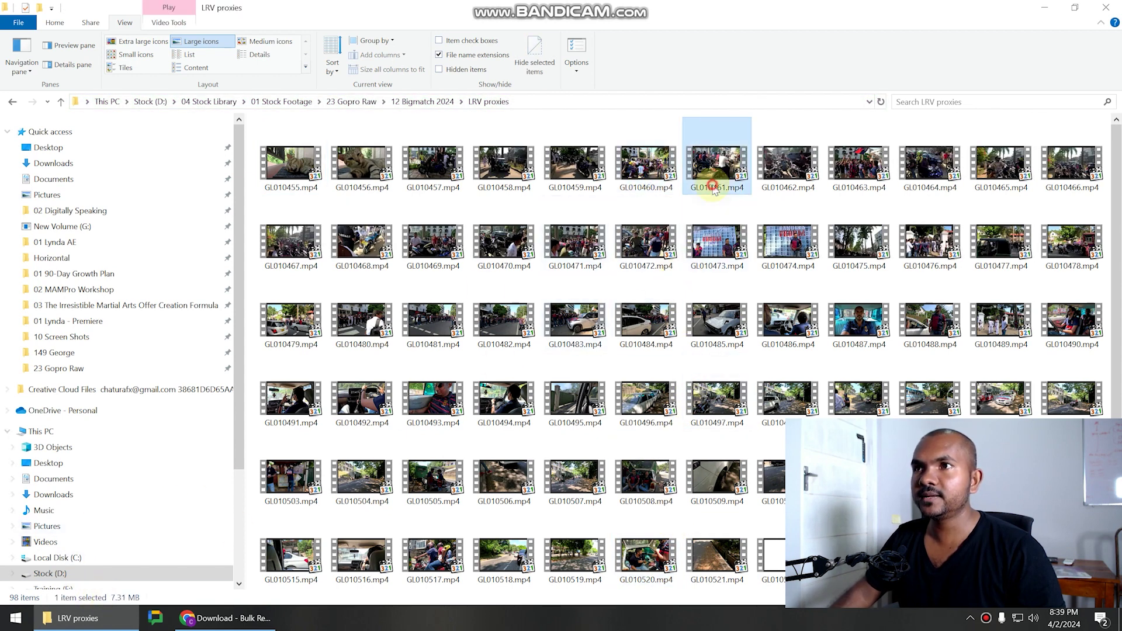
pyautogui.click(643, 172)
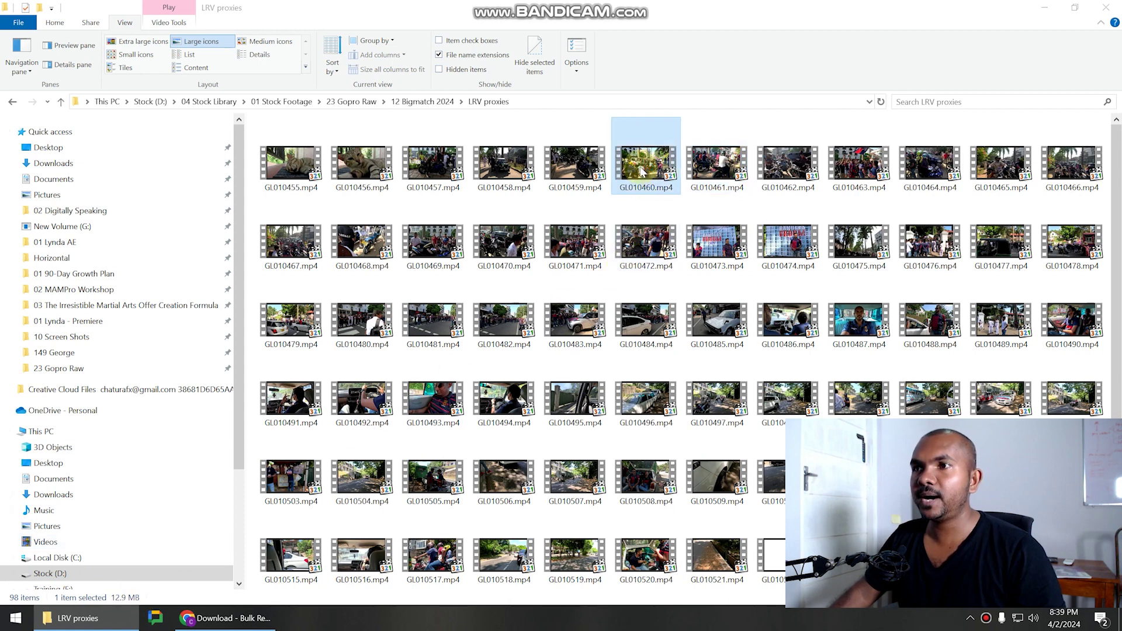
pyautogui.doubleClick(642, 172)
pyautogui.click(697, 415)
pyautogui.click(536, 390)
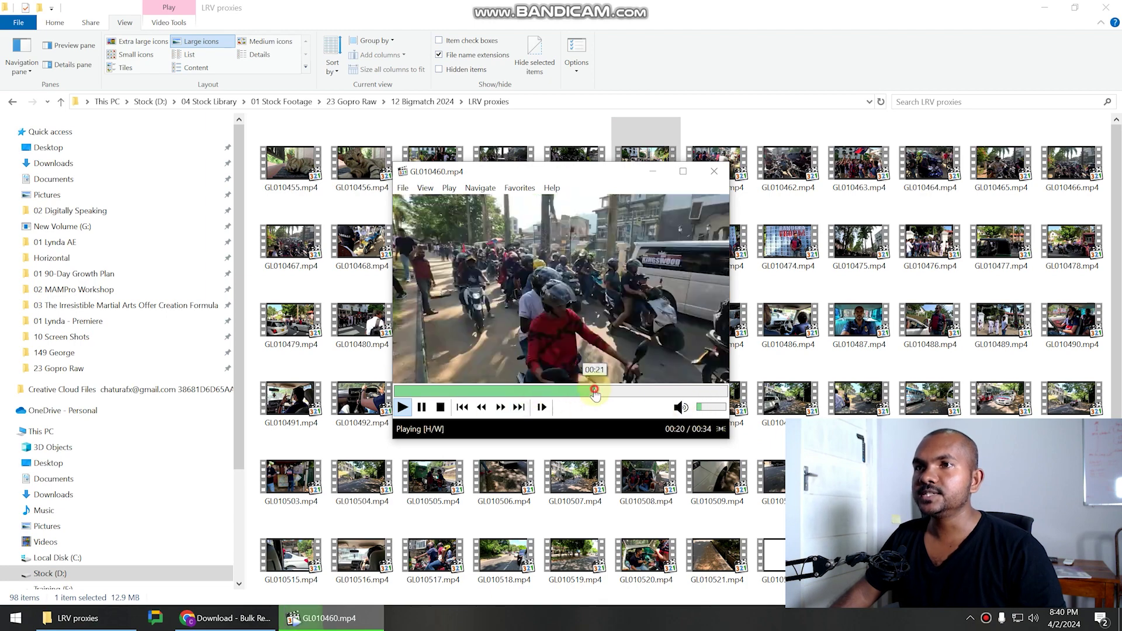
pyautogui.click(714, 171)
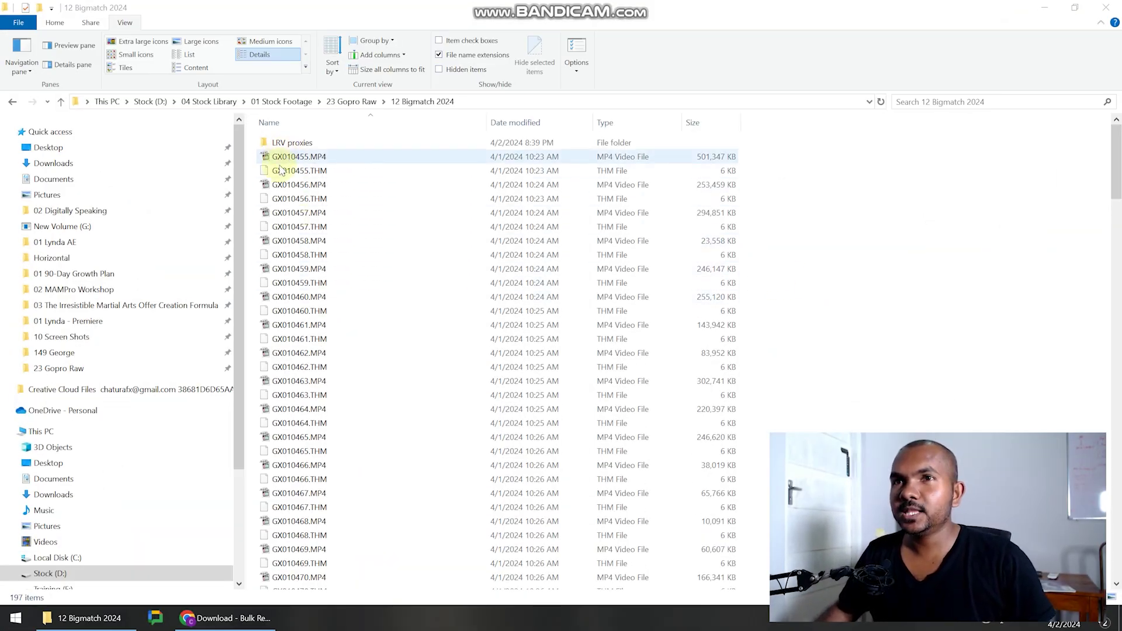
# Rename GX010455.THM in 12 Bigmatch 2024 to GX010455.jpeg, accept the extension change, and open it to view the image.
pyautogui.click(298, 156)
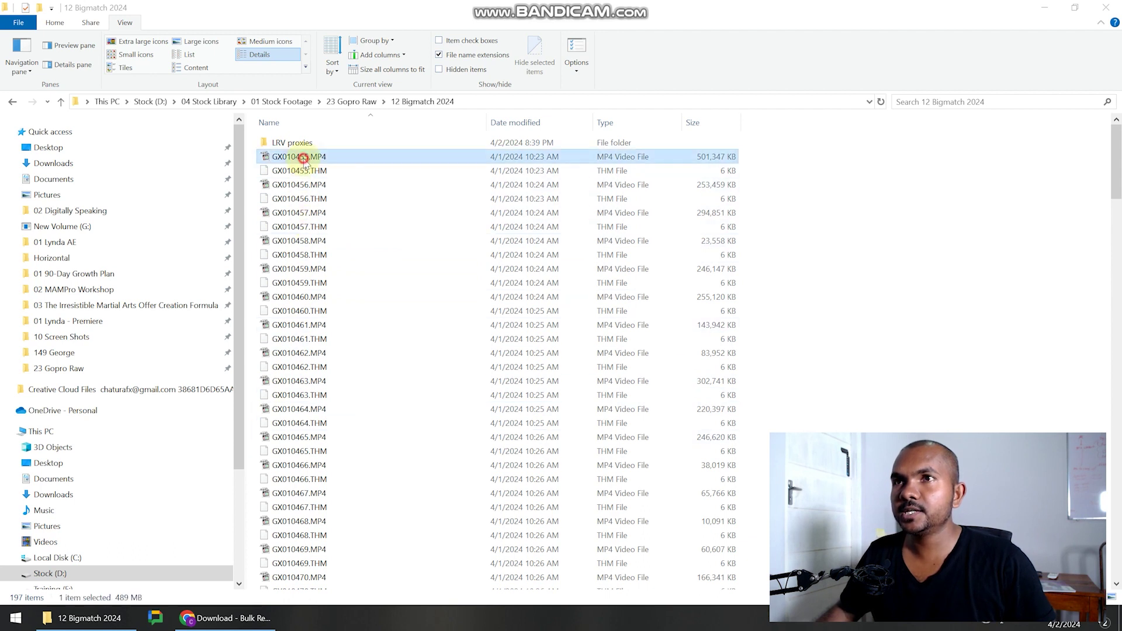
pyautogui.click(294, 145)
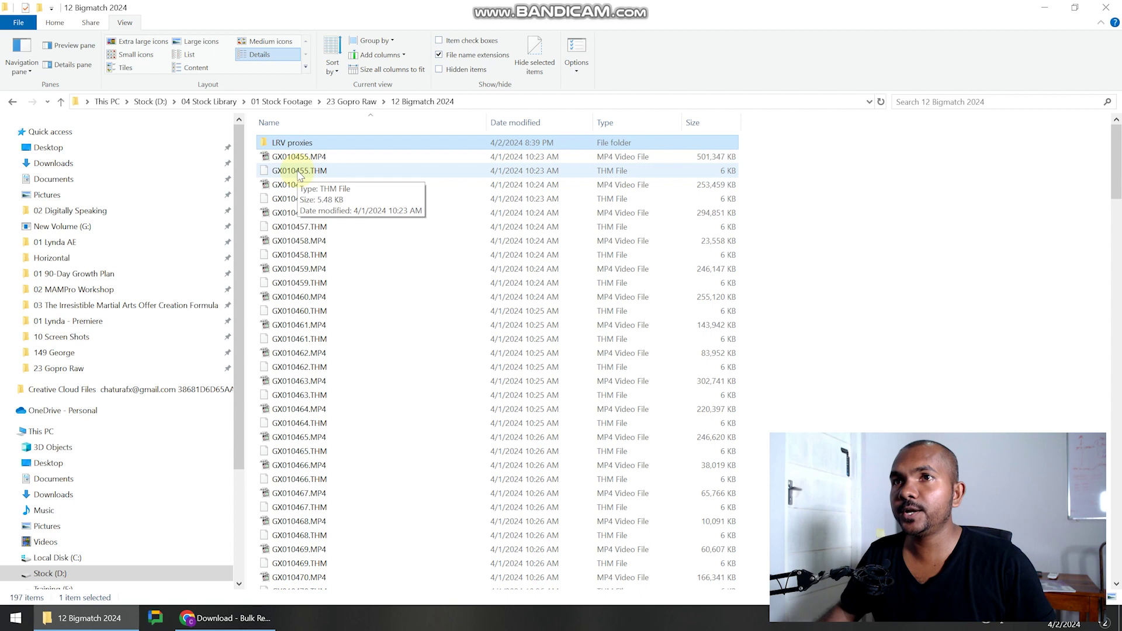
pyautogui.click(344, 172)
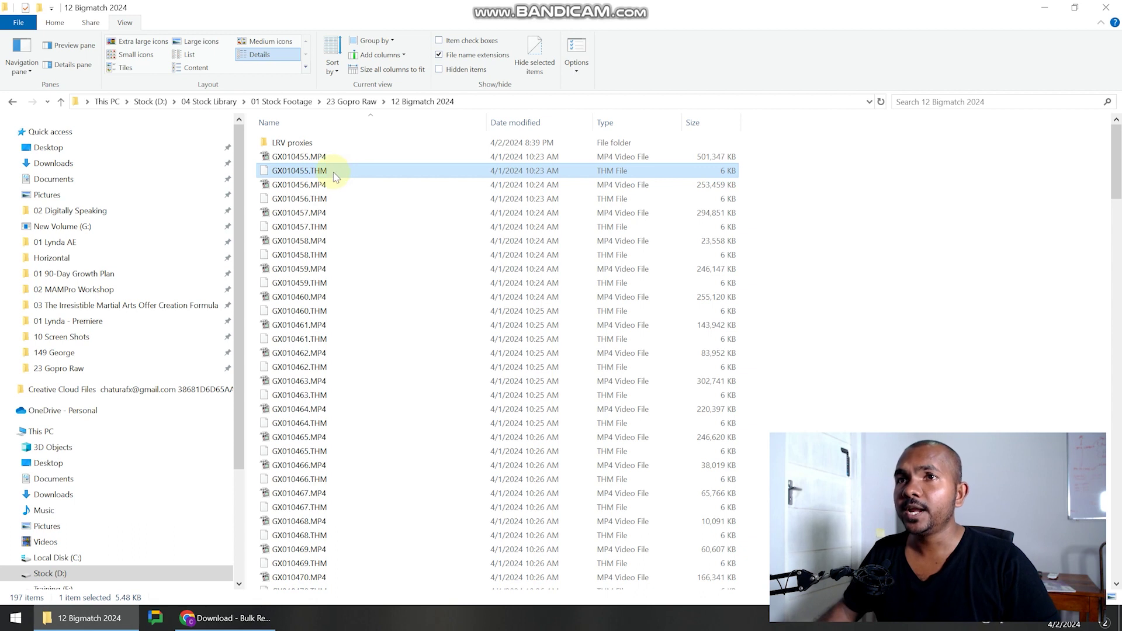
pyautogui.rightClick(333, 173)
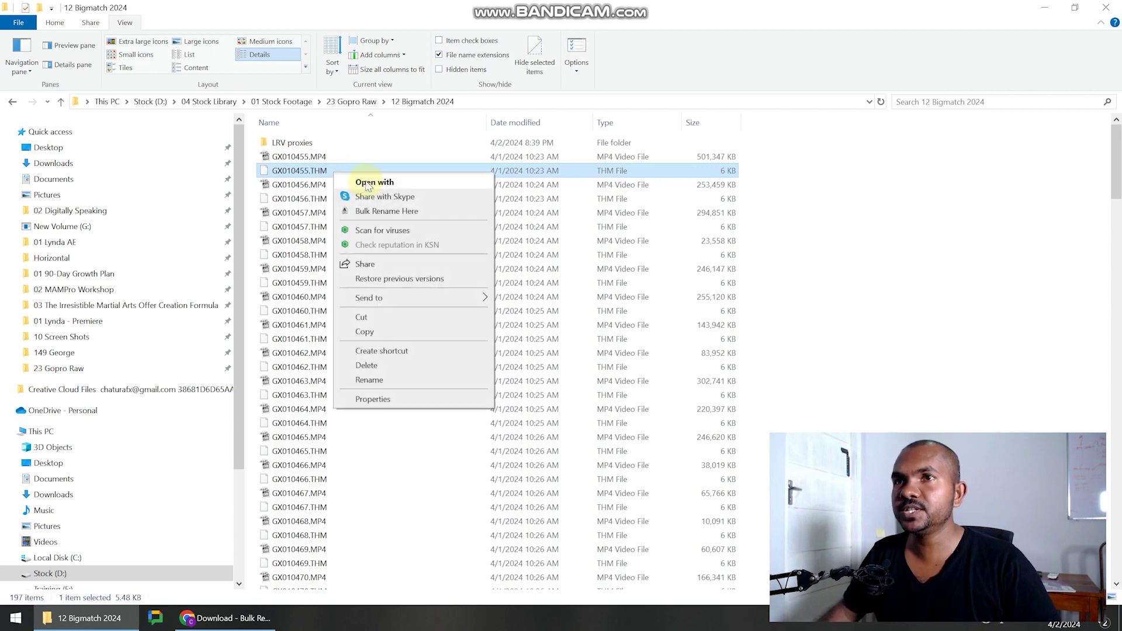
pyautogui.click(392, 380)
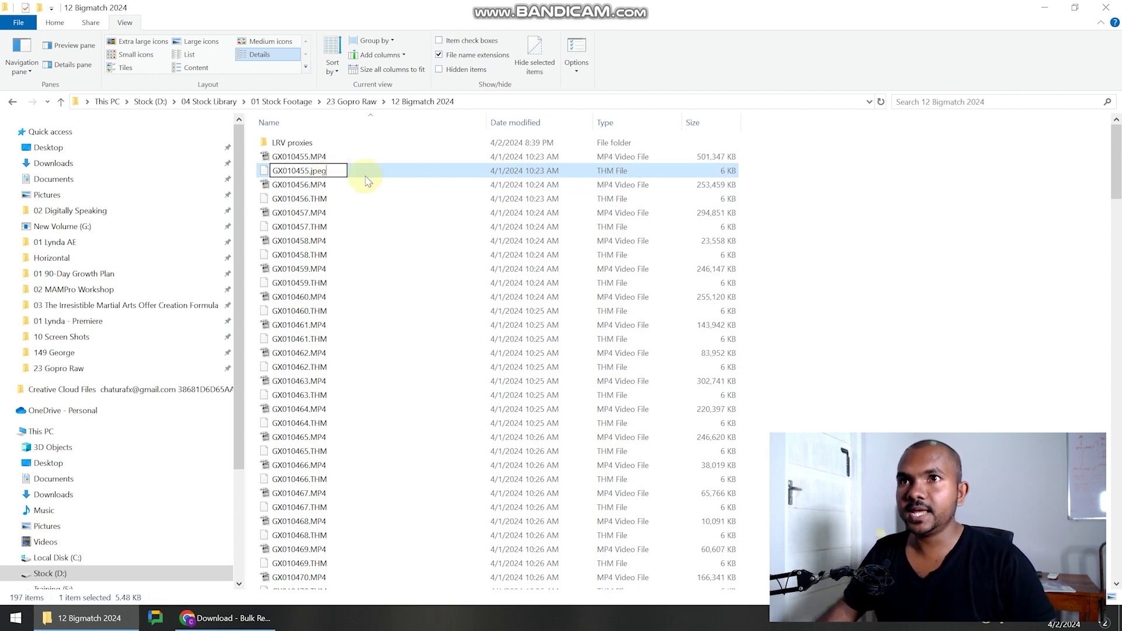
pyautogui.press('Return')
pyautogui.click(619, 315)
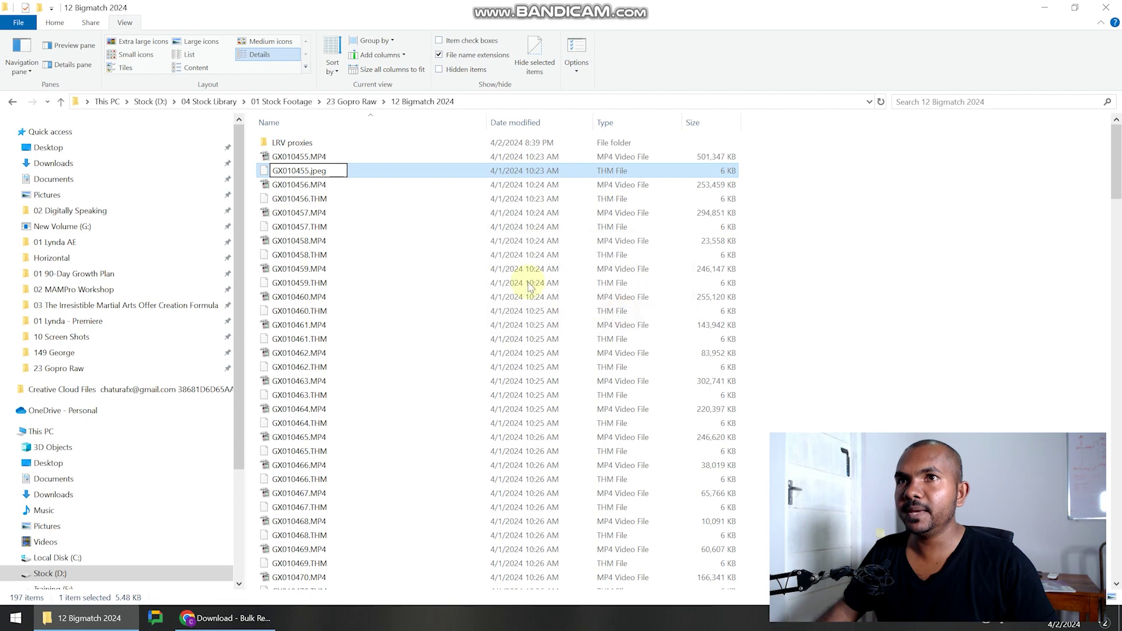
pyautogui.click(297, 159)
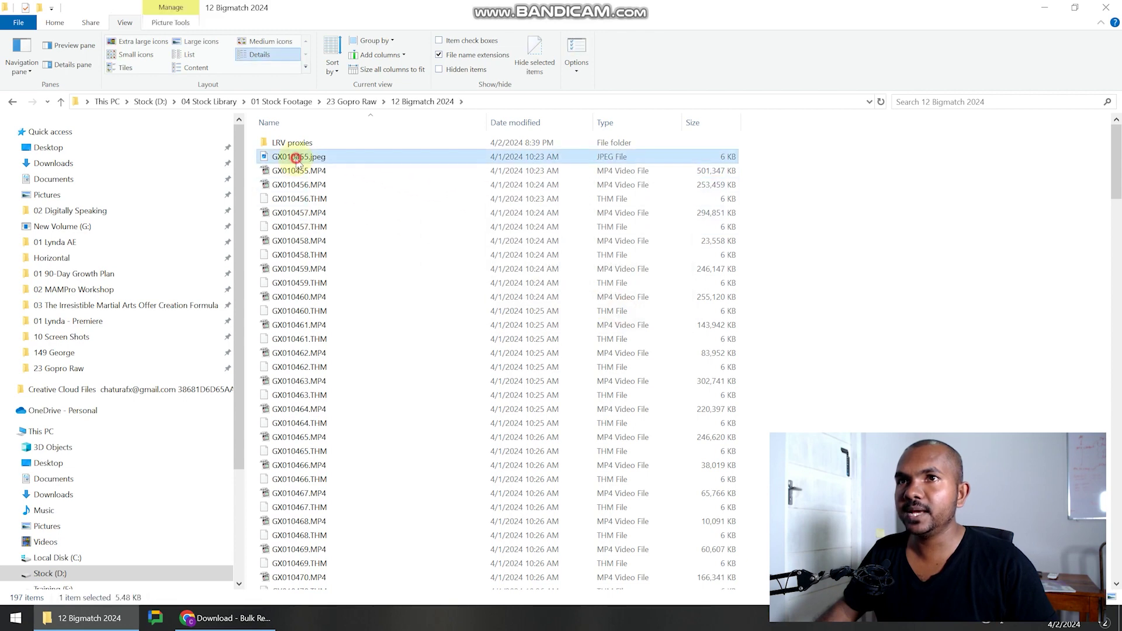
pyautogui.doubleClick(298, 159)
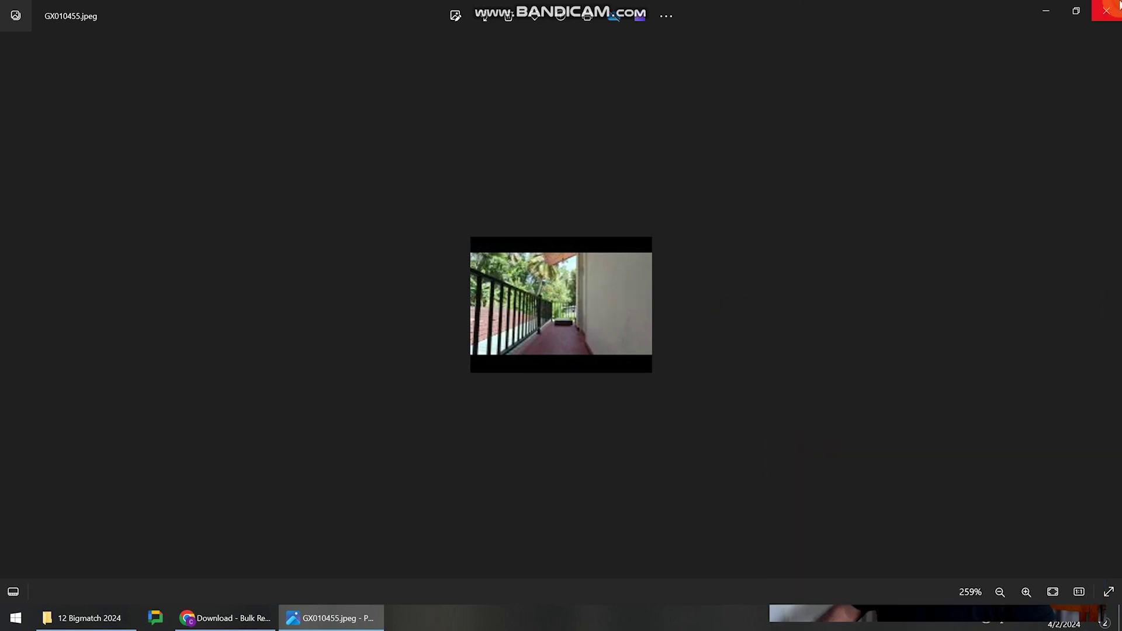
# Close the GX010455.jpeg image and sort the files in the 12 Bigmatch 2024 folder by type.
pyautogui.click(1106, 11)
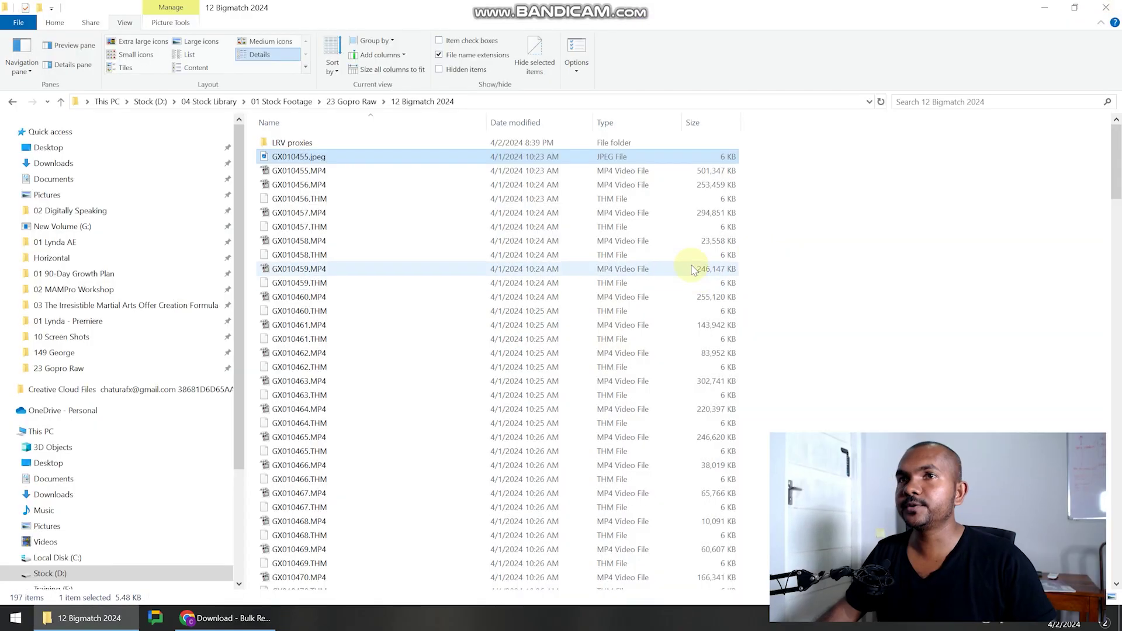
pyautogui.rightClick(882, 254)
pyautogui.moveTo(929, 277)
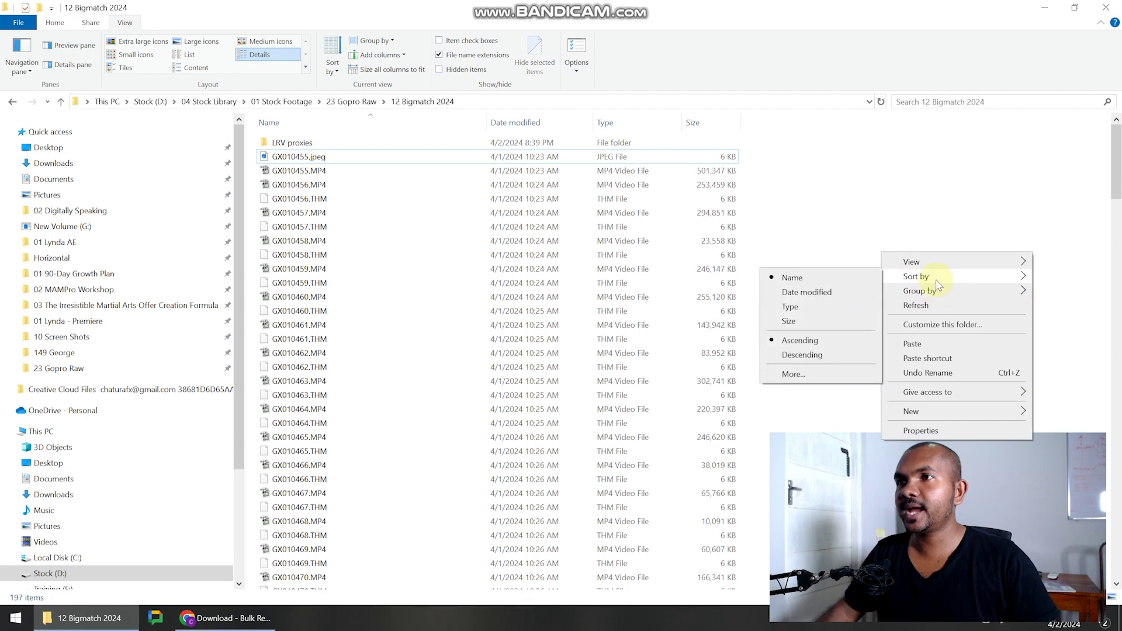
pyautogui.click(796, 309)
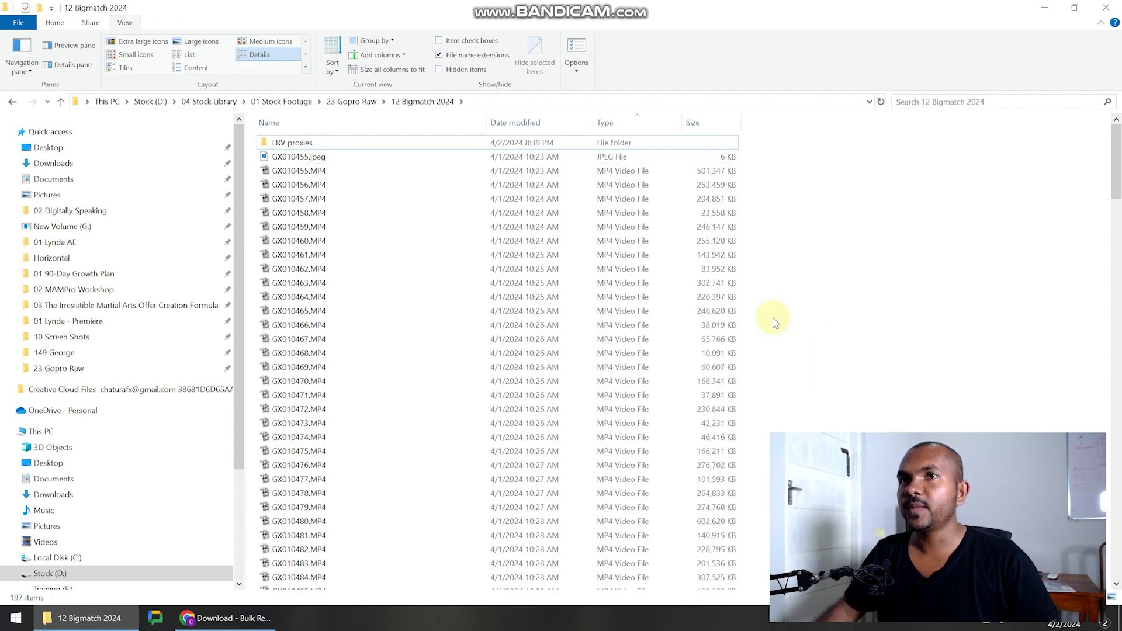
# Delete all the THM files, from GX010456.THM through GX010552.THM.
pyautogui.scroll(-20, 409, 485)
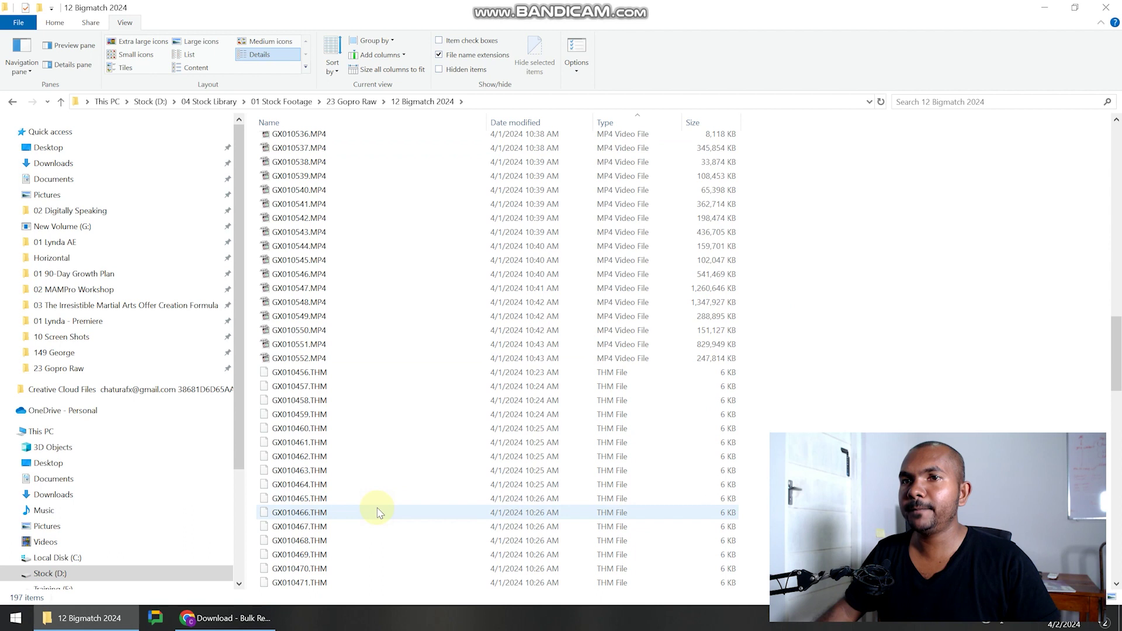
pyautogui.click(304, 246)
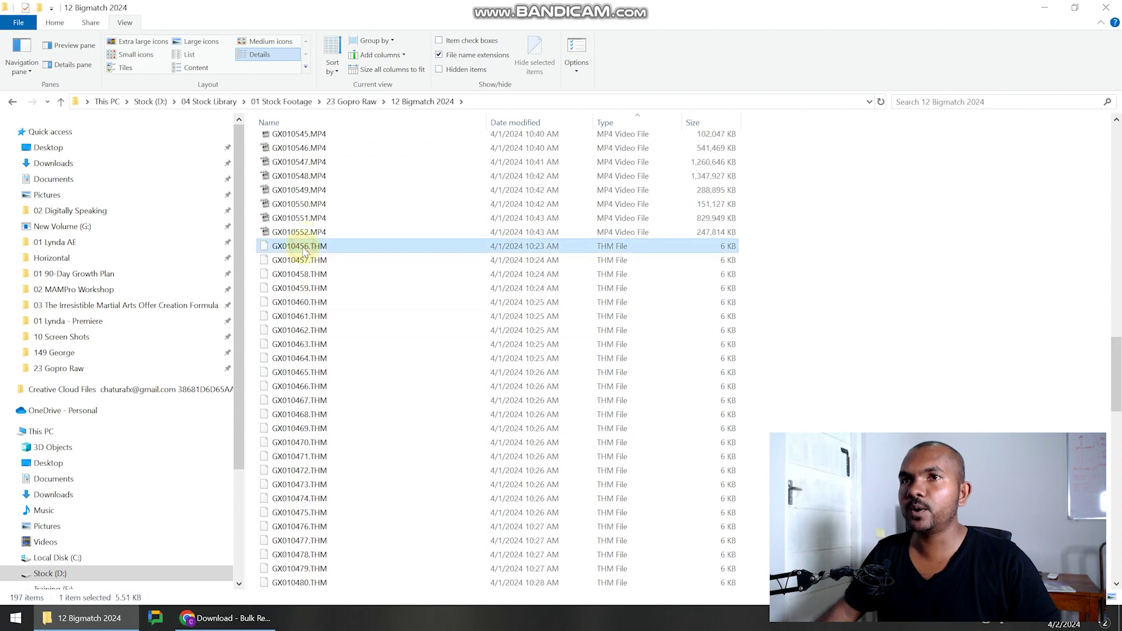
pyautogui.scroll(-7, 345, 496)
pyautogui.scroll(-17, 345, 497)
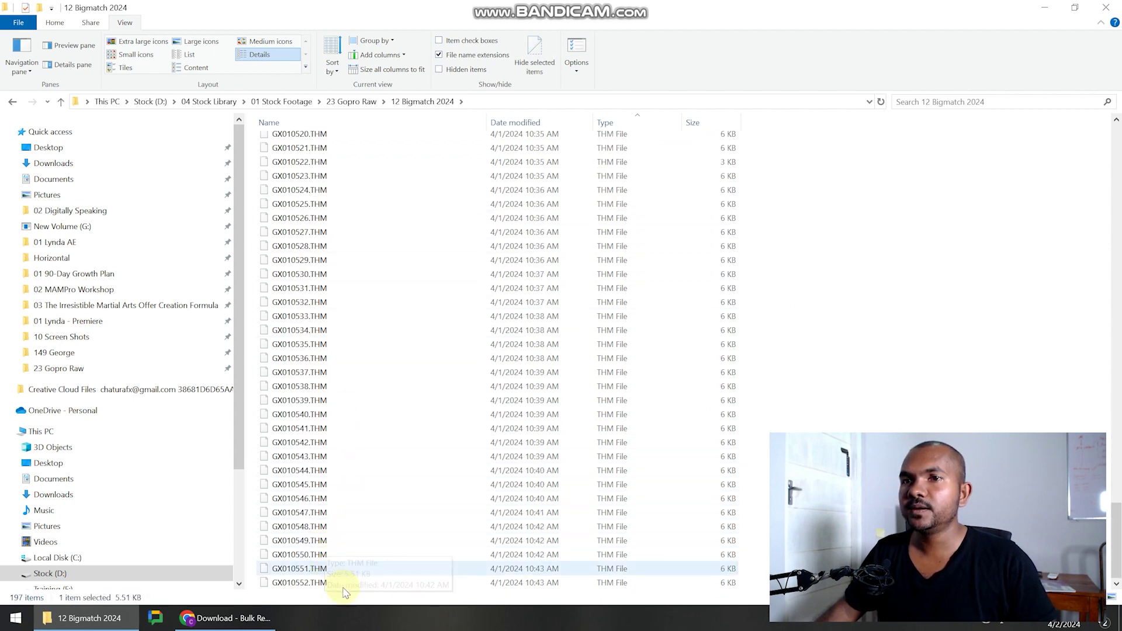
pyautogui.keyDown('shift'); pyautogui.click(315, 582); pyautogui.keyUp('shift')
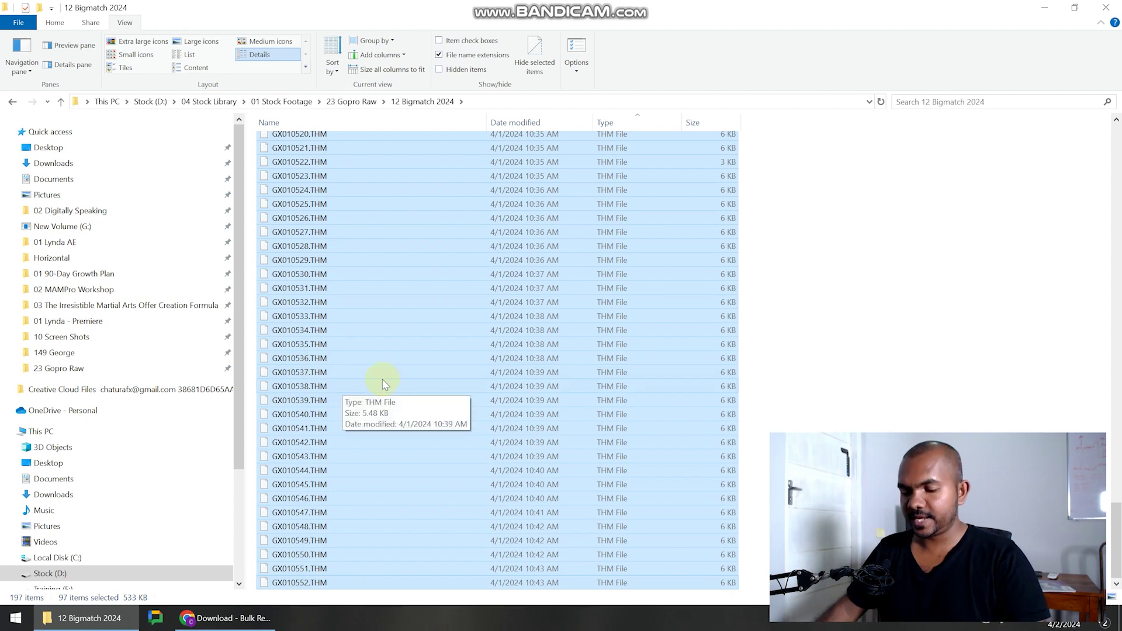
pyautogui.press('Delete')
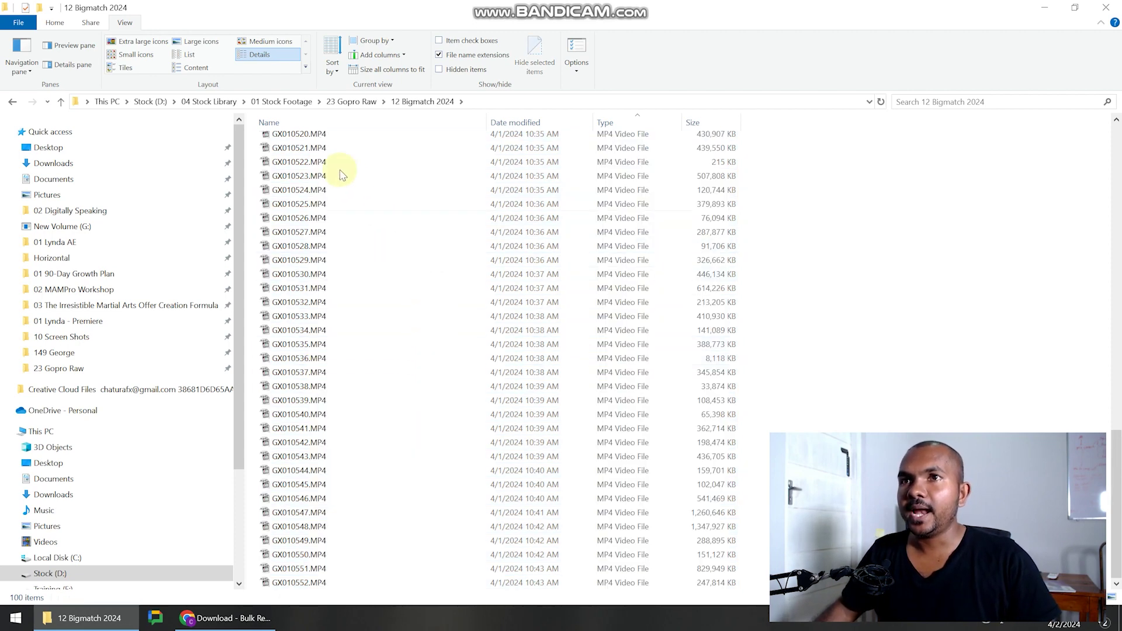
# Delete GX010455.jpeg from the 12 Bigmatch 2024 folder.
pyautogui.scroll(18, 381, 234)
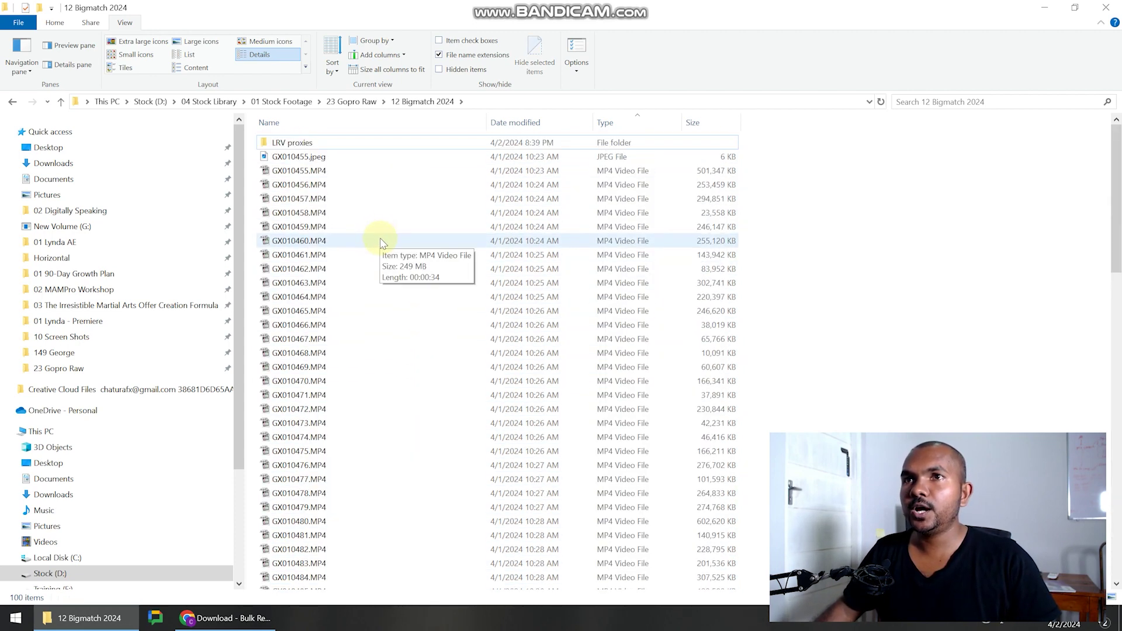
pyautogui.click(319, 159)
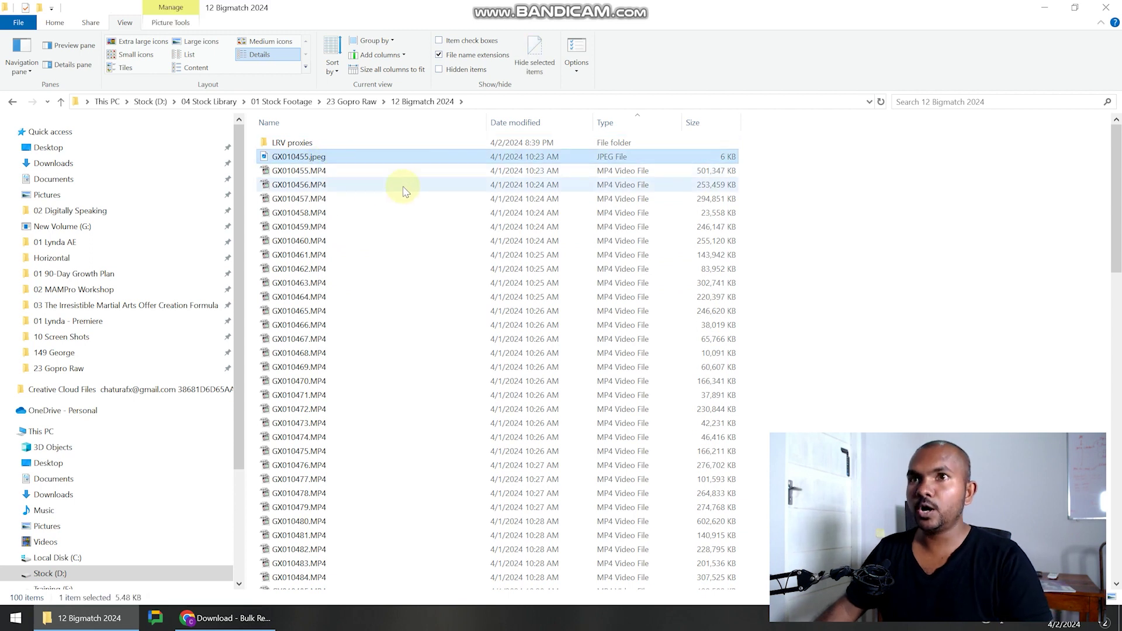
pyautogui.press('Delete')
# Create a new folder named Original Raw in 12 Bigmatch 2024.
pyautogui.hotkey('ctrl', 'shift', 'n')
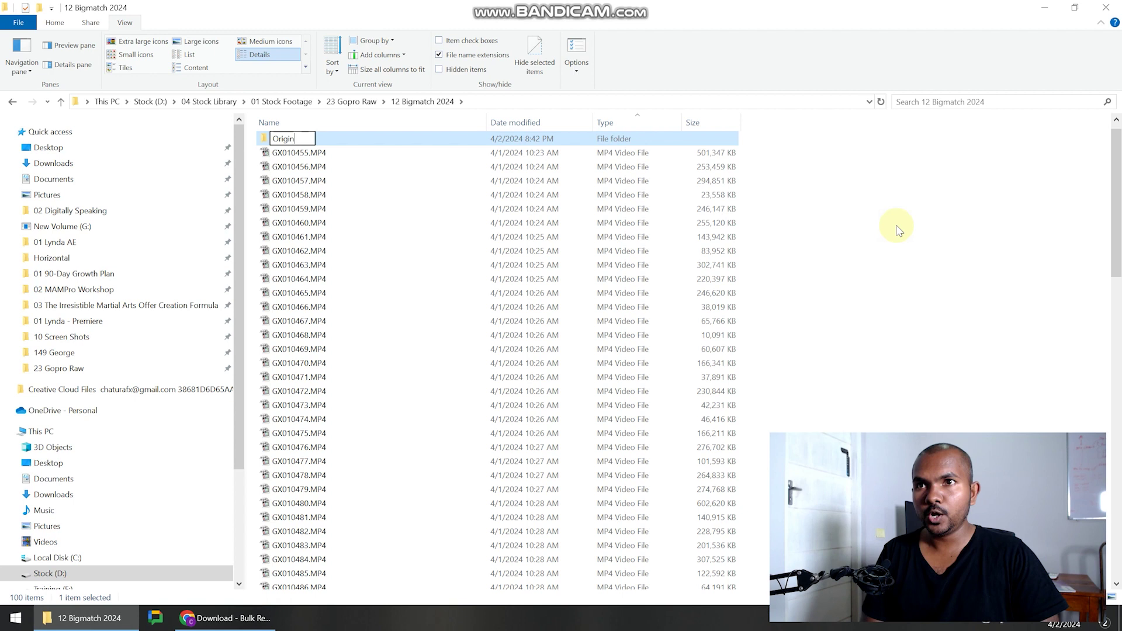
pyautogui.write('Original RAw')
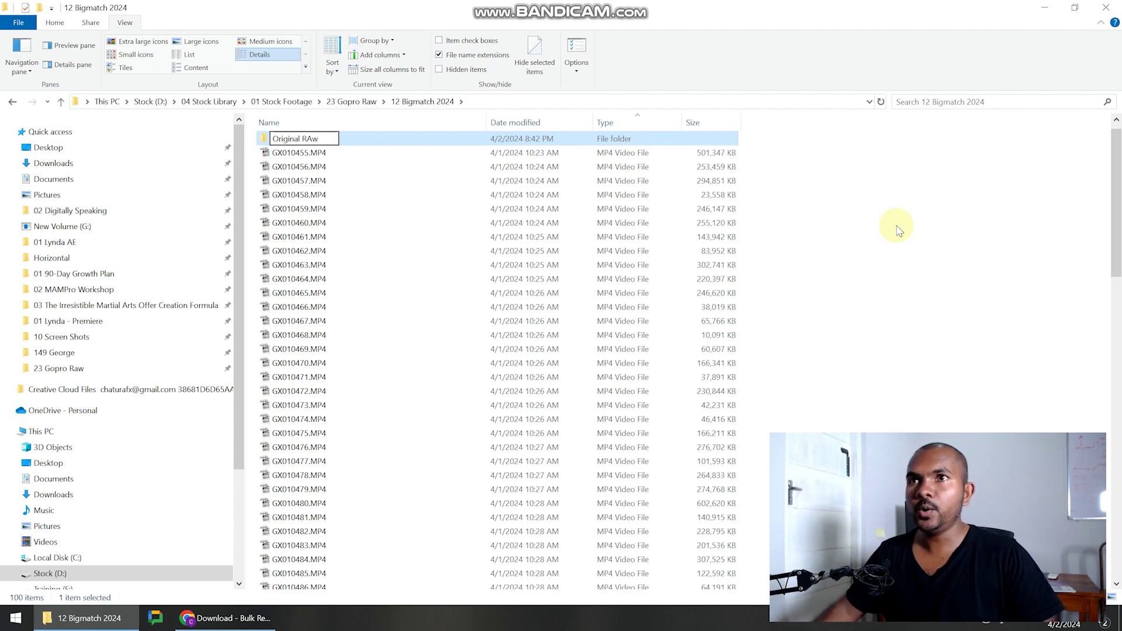
pyautogui.write('aw')
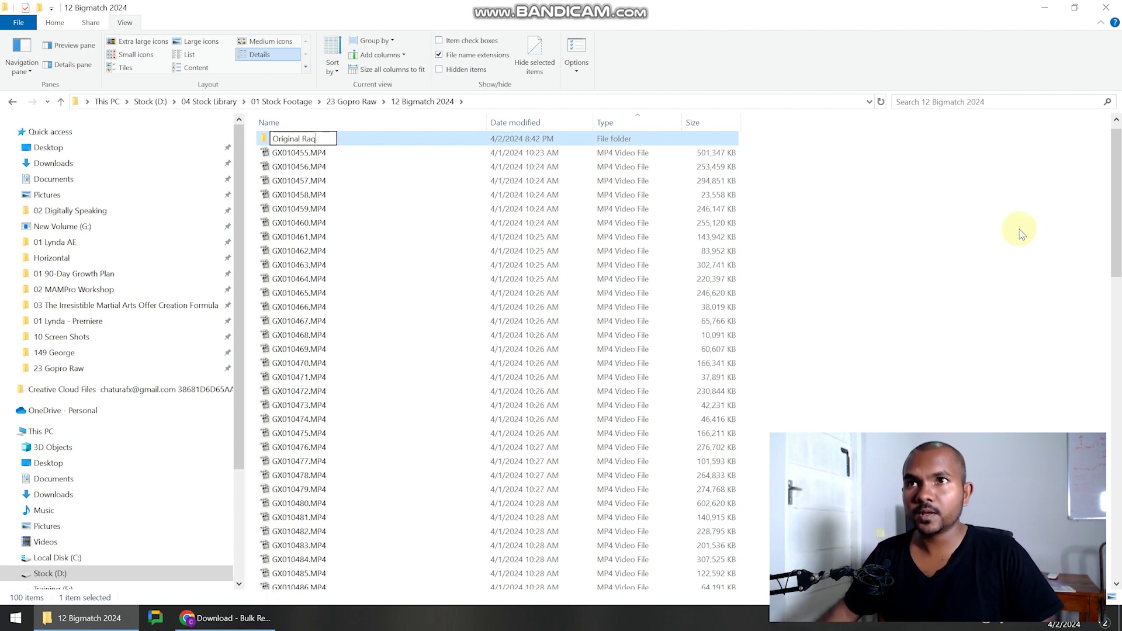
pyautogui.click(804, 212)
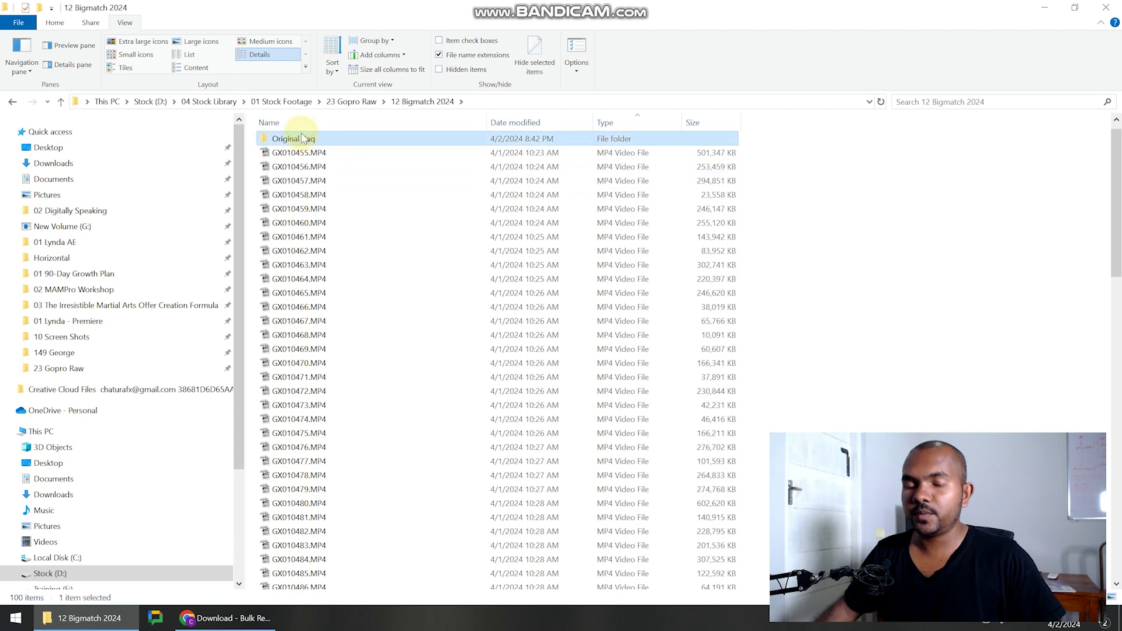
pyautogui.click(303, 139)
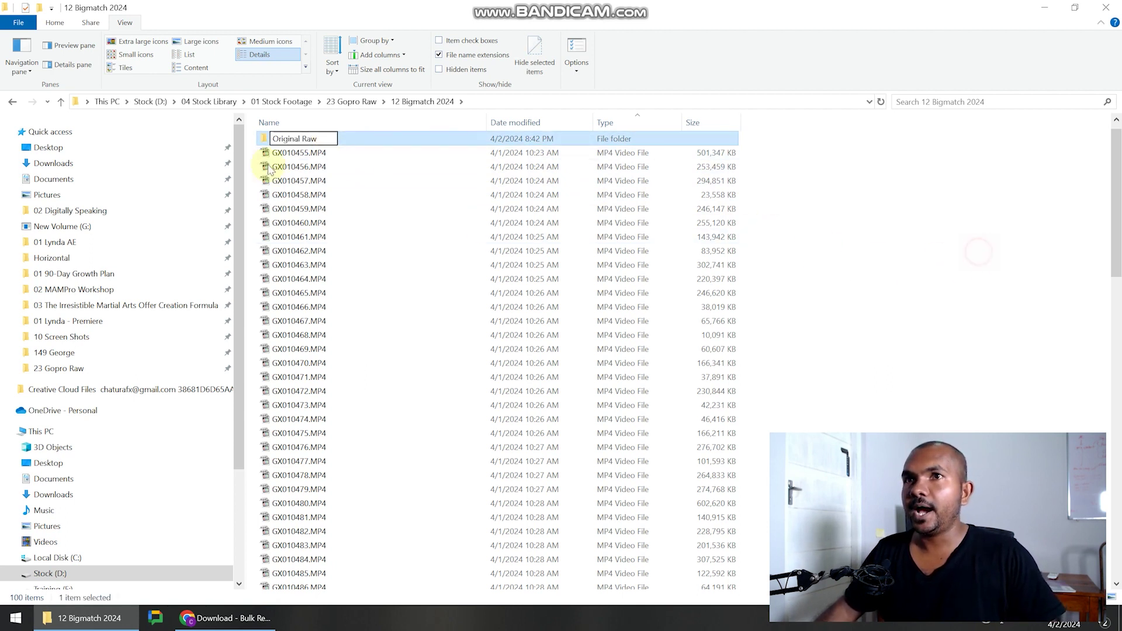
# Move all the MP4 files, from GX010455.MP4 through GX010552.MP4, into the Original Raw folder.
pyautogui.click(320, 153)
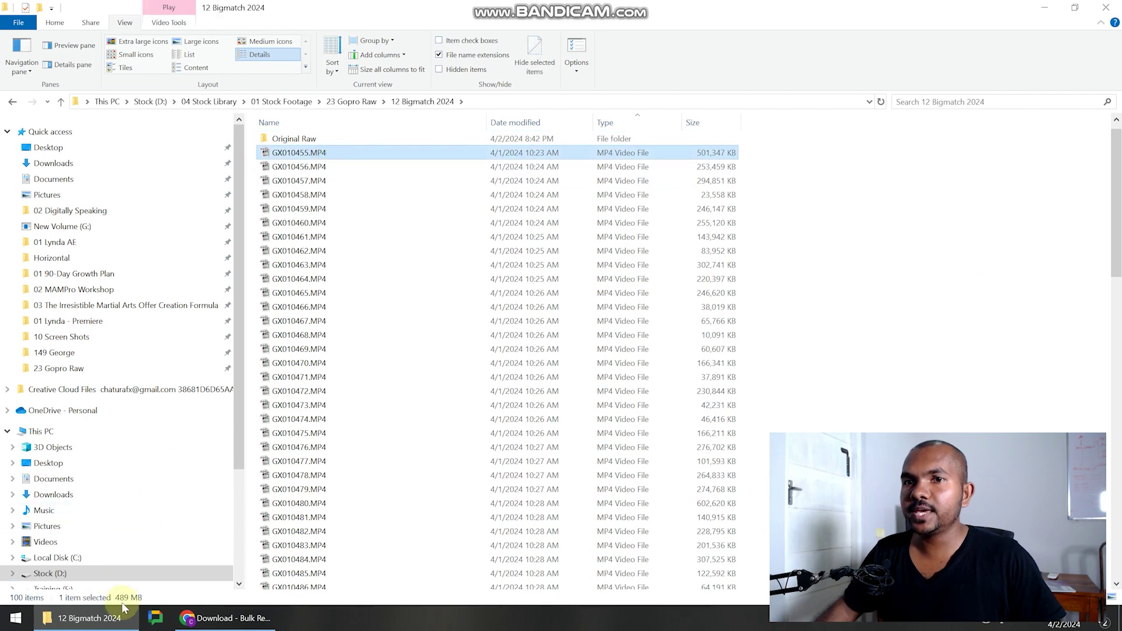
pyautogui.scroll(-20, 292, 515)
pyautogui.scroll(-3, 300, 575)
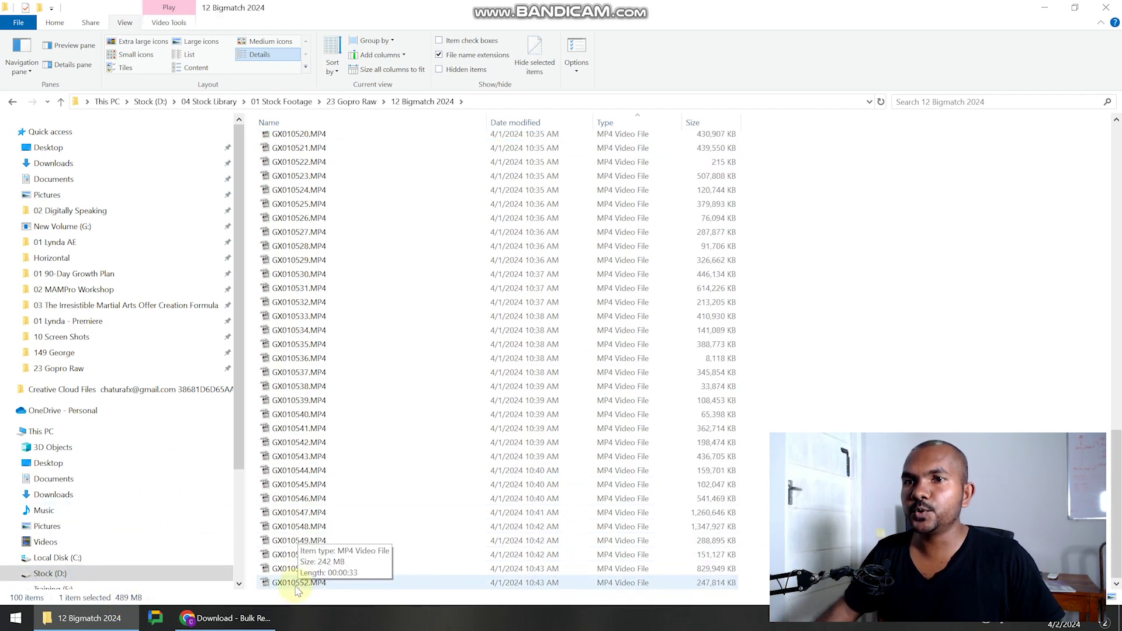
pyautogui.keyDown('shift'); pyautogui.click(292, 582); pyautogui.keyUp('shift')
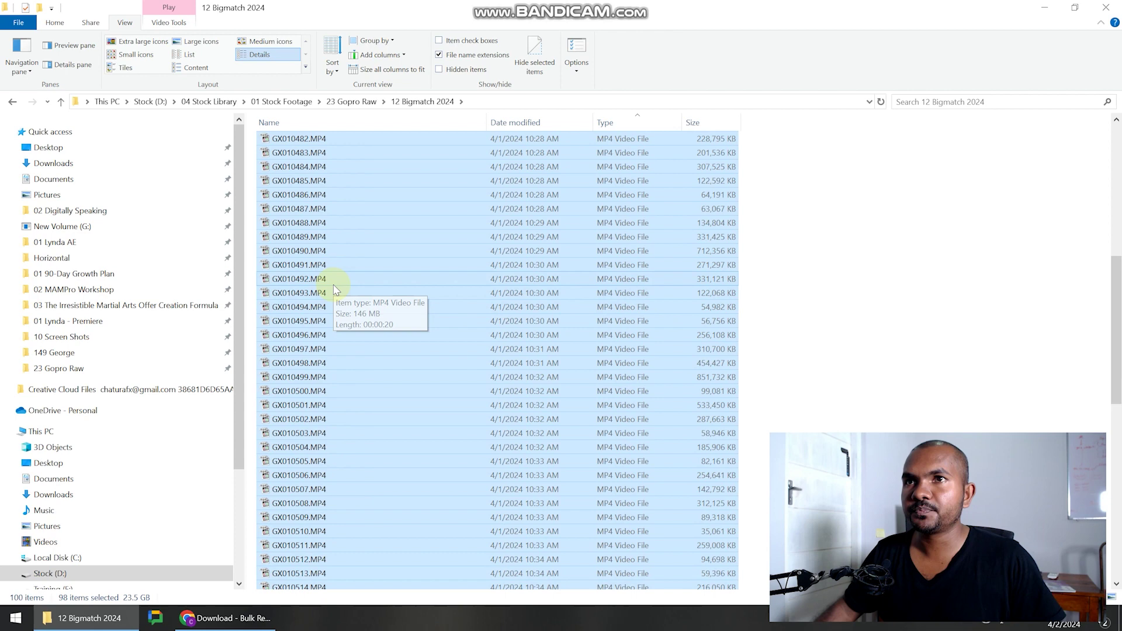
pyautogui.scroll(20, 310, 234)
pyautogui.moveTo(284, 170); pyautogui.dragTo(395, 157)
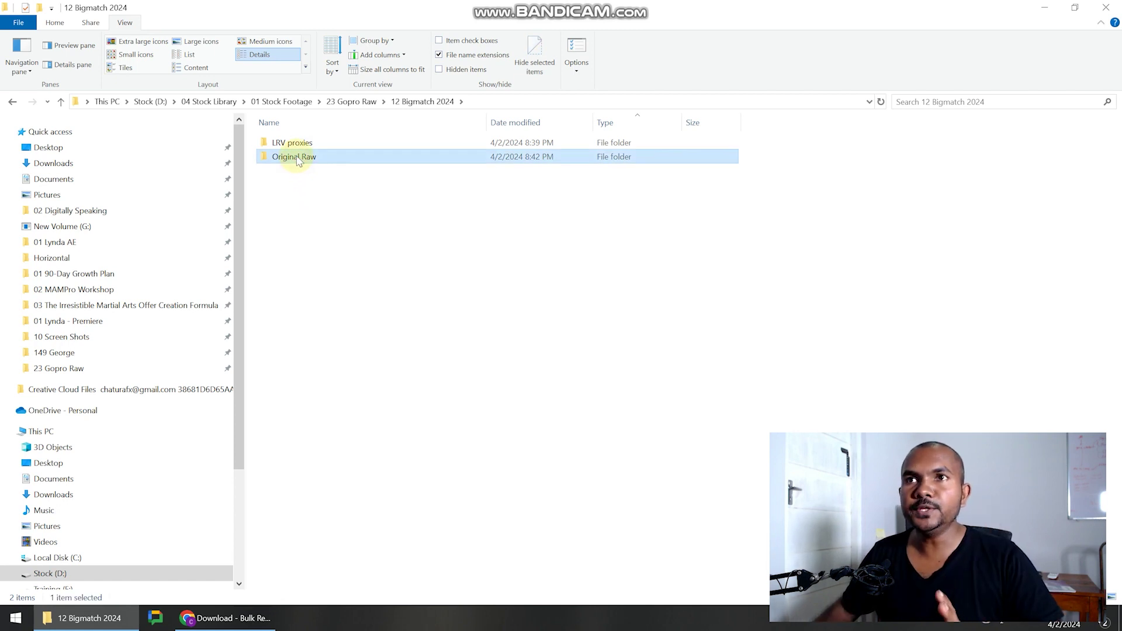
pyautogui.click(298, 143)
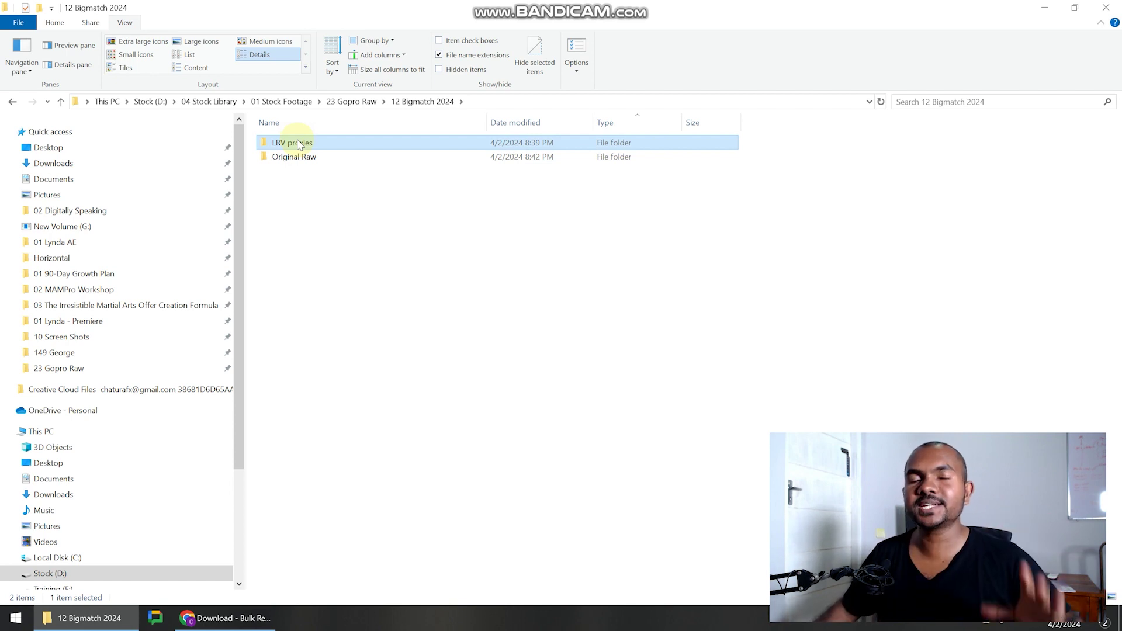
pyautogui.click(348, 267)
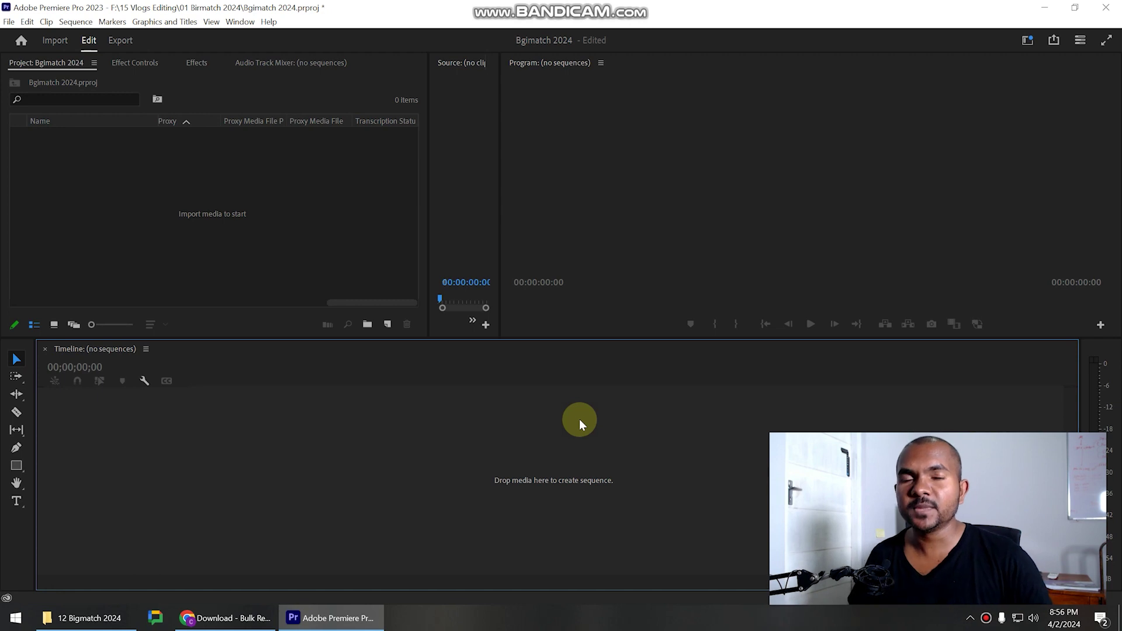
# Bring the 12 Bigmatch 2024 folder window over Premiere Pro and import the Original Raw folder into the project as a bin.
pyautogui.click(145, 163)
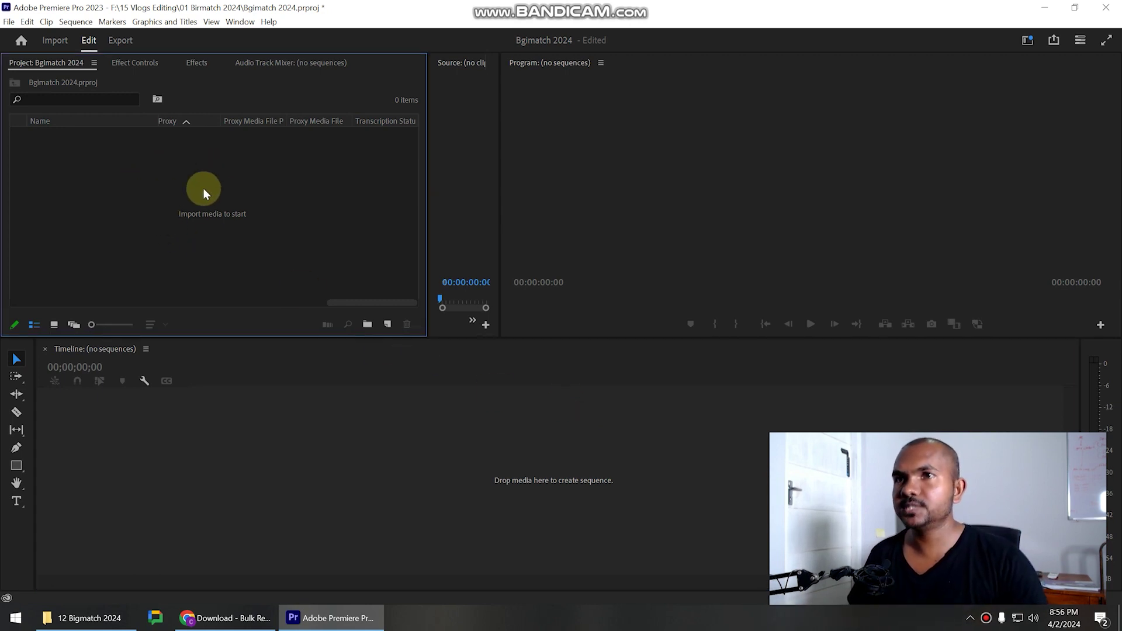
pyautogui.click(88, 618)
pyautogui.moveTo(406, 6); pyautogui.dragTo(512, 220)
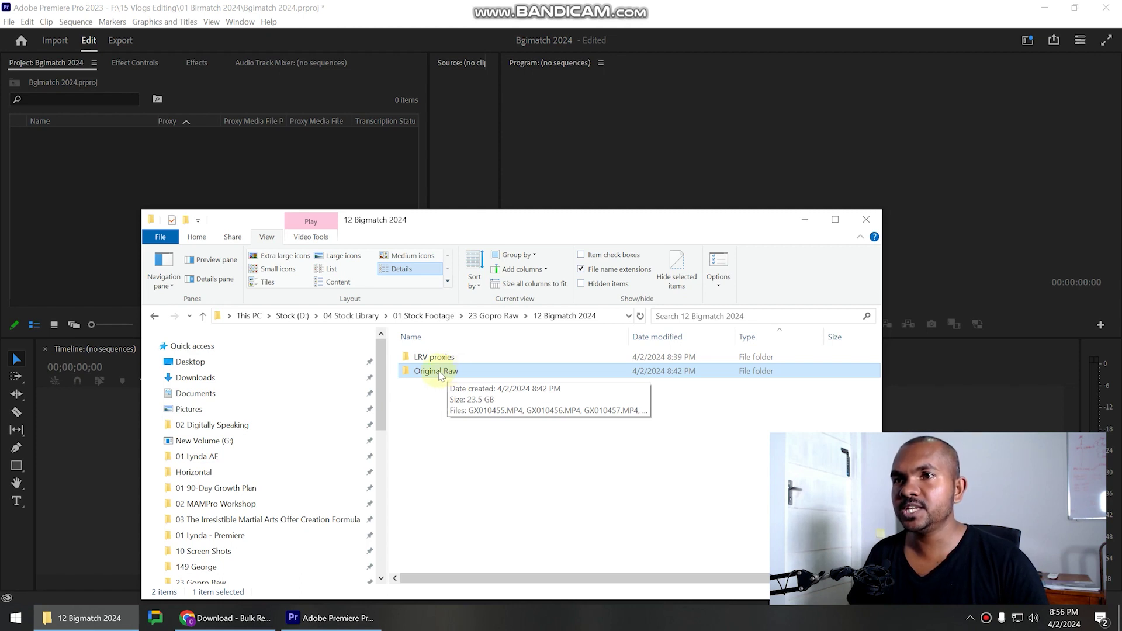
pyautogui.moveTo(440, 376); pyautogui.dragTo(233, 184)
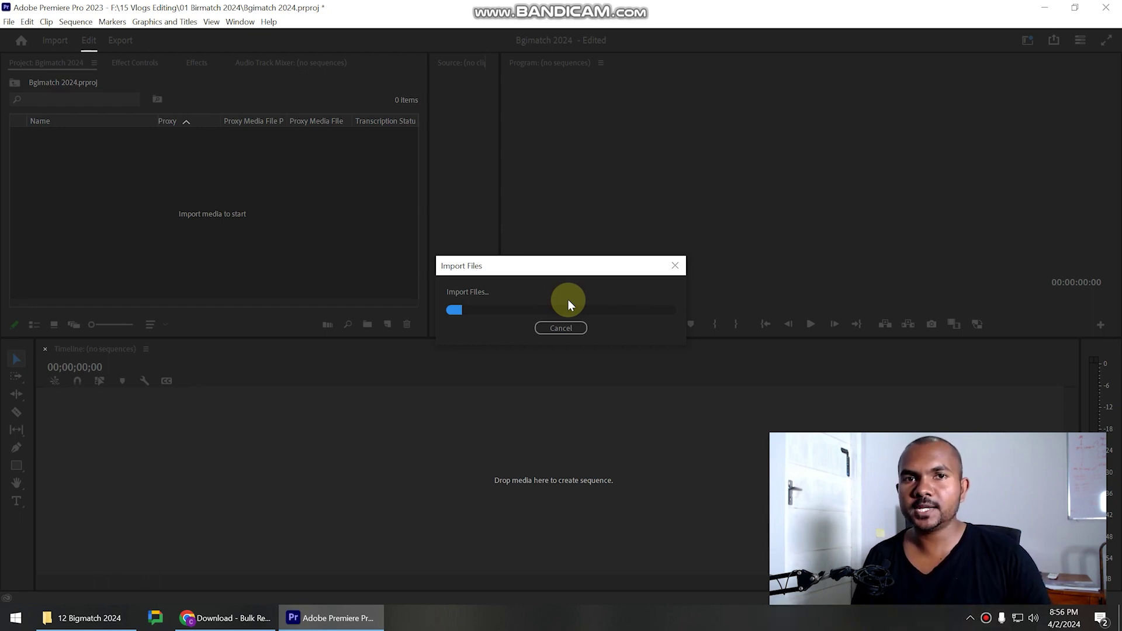
pyautogui.moveTo(1074, 441); pyautogui.dragTo(927, 422)
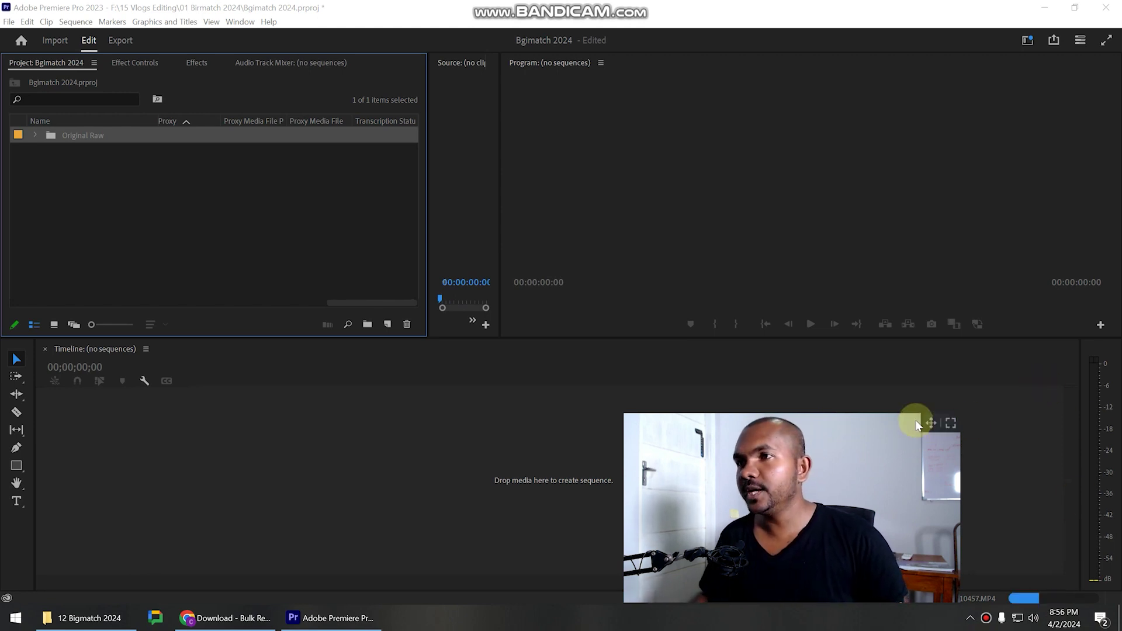
pyautogui.moveTo(925, 423); pyautogui.dragTo(898, 401)
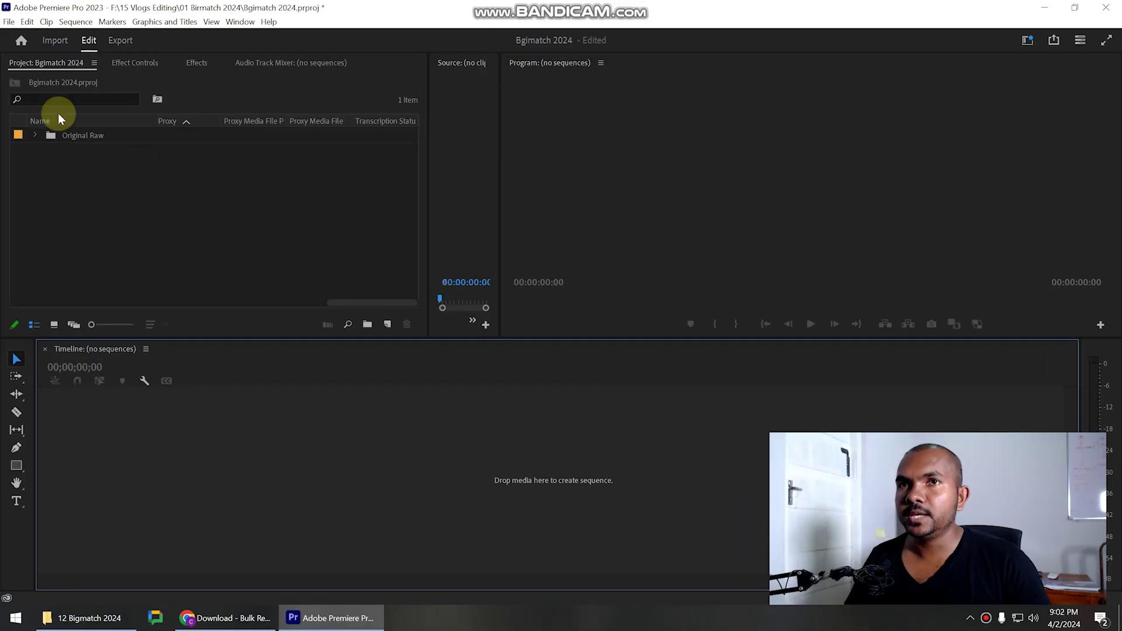
# Expand the Original Raw bin and create a new sequence from the GX010455.MP4 clip.
pyautogui.click(35, 135)
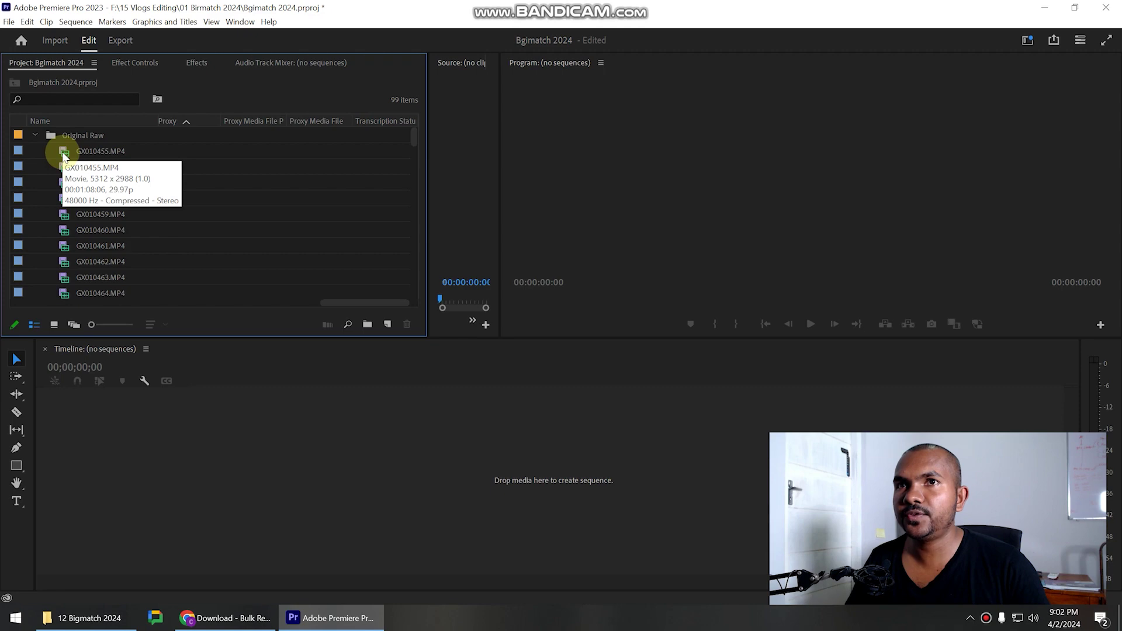
pyautogui.click(65, 157)
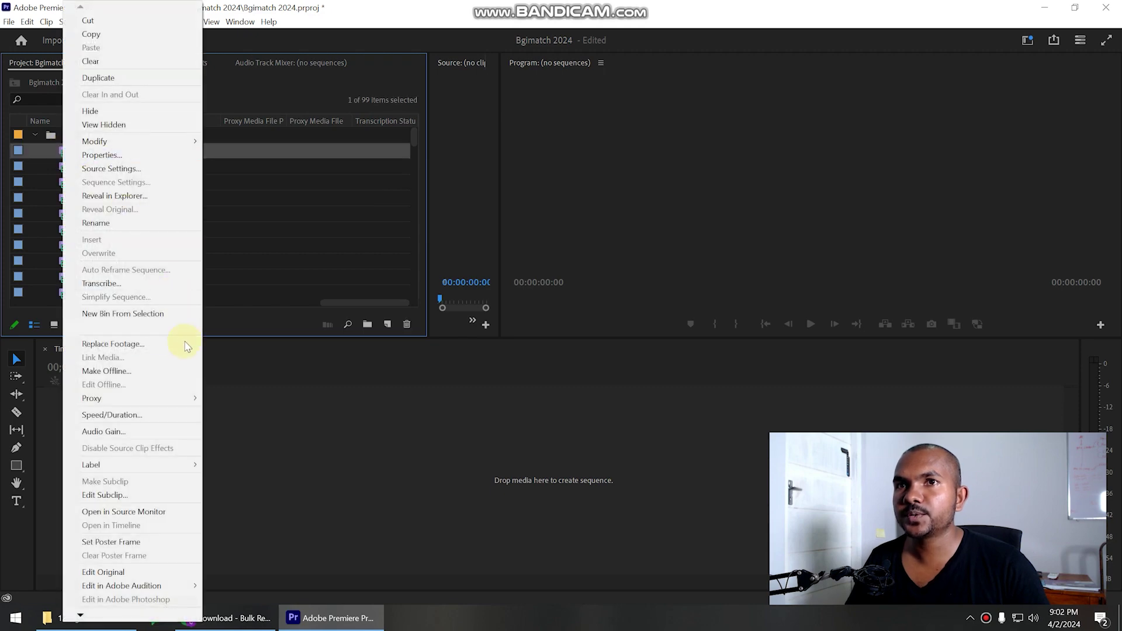
pyautogui.click(146, 328)
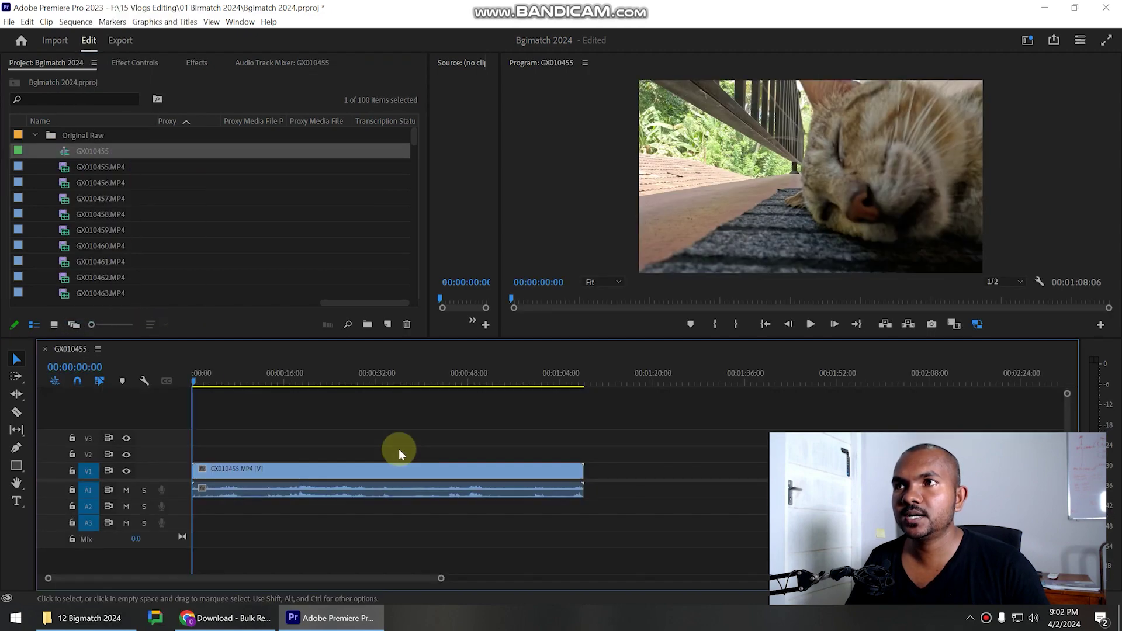
# Move the playhead to 00:00:37:20 in the GX010455 sequence and turn off proxy display for the program preview.
pyautogui.moveTo(363, 379); pyautogui.dragTo(408, 380)
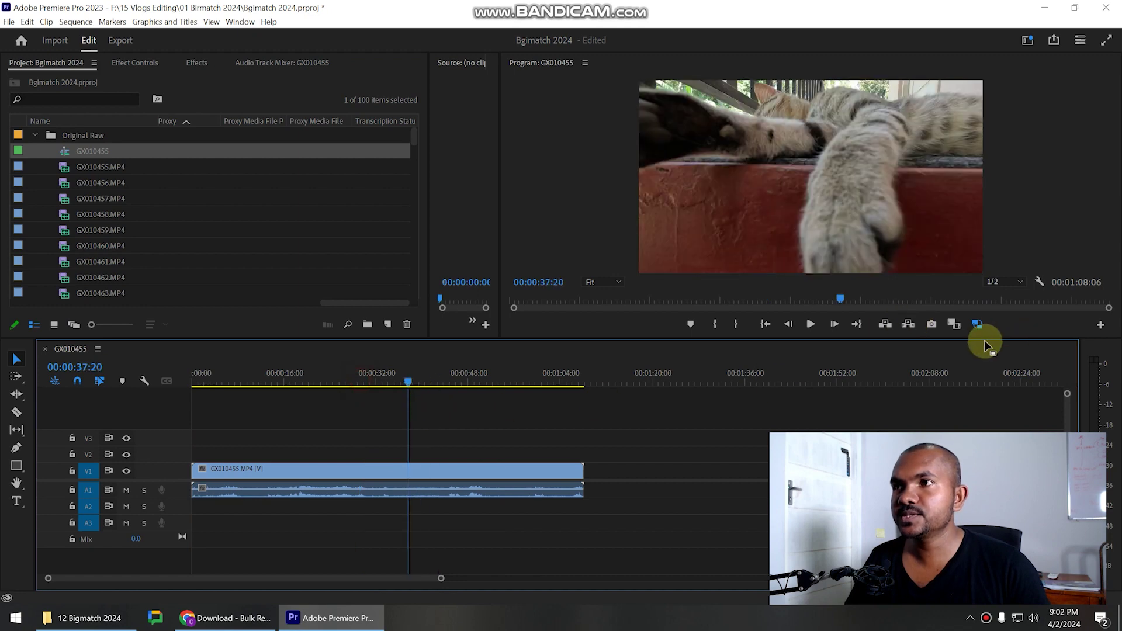
pyautogui.click(976, 325)
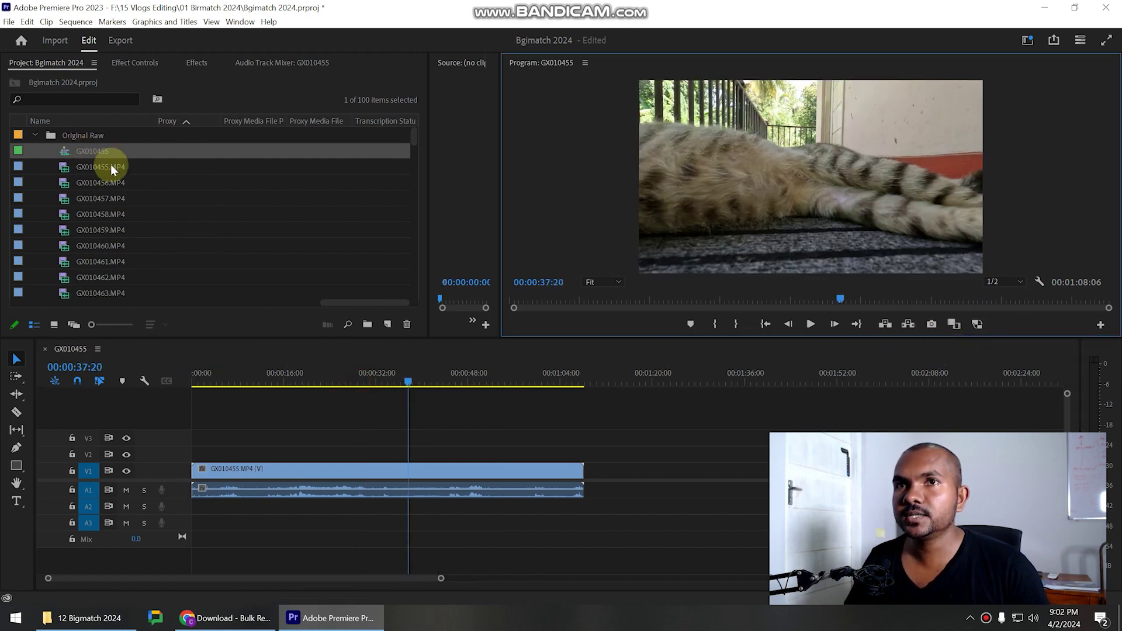
# Select every MP4 clip in the Original Raw bin, leaving out the bin itself and the GX010455 sequence.
pyautogui.click(66, 169)
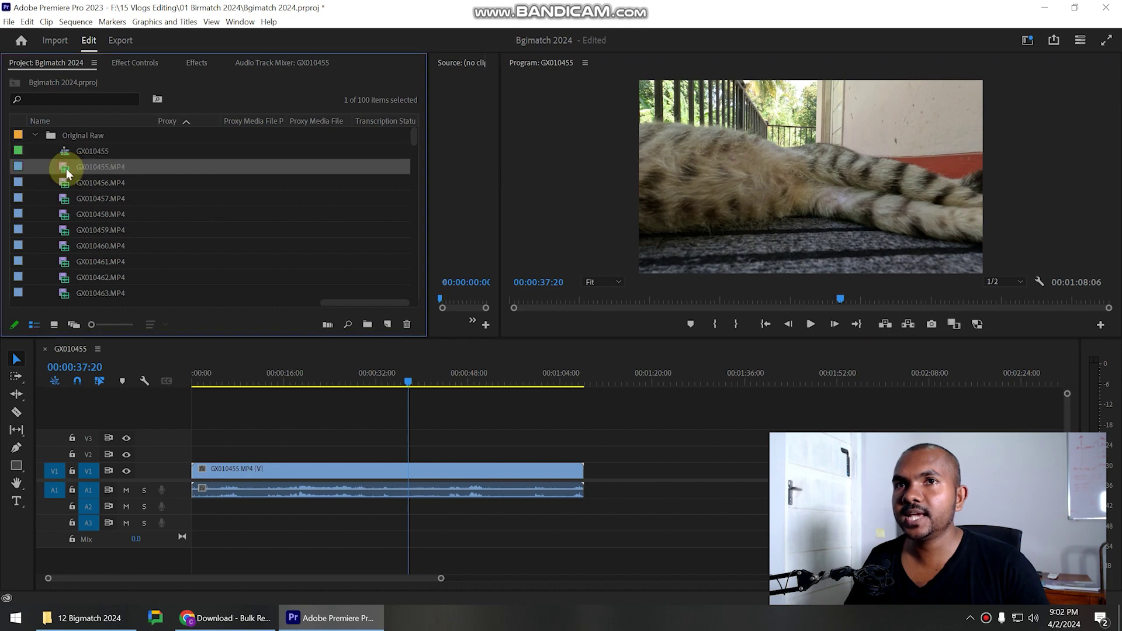
pyautogui.hotkey('ctrl', 'a')
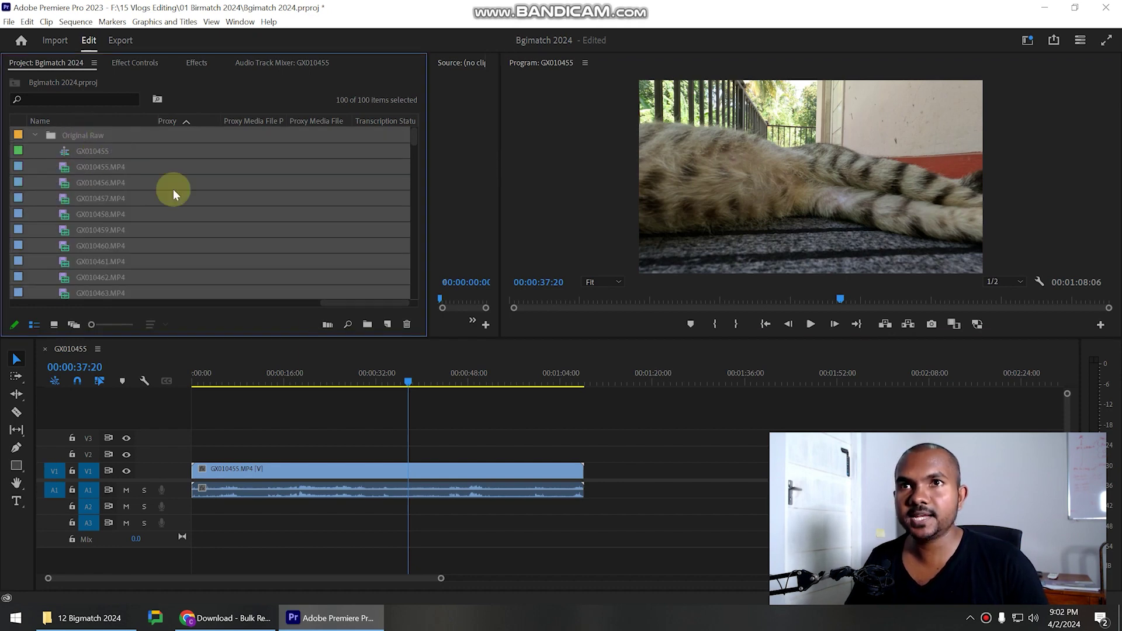
pyautogui.keyDown('ctrl'); pyautogui.click(85, 137); pyautogui.keyUp('ctrl')
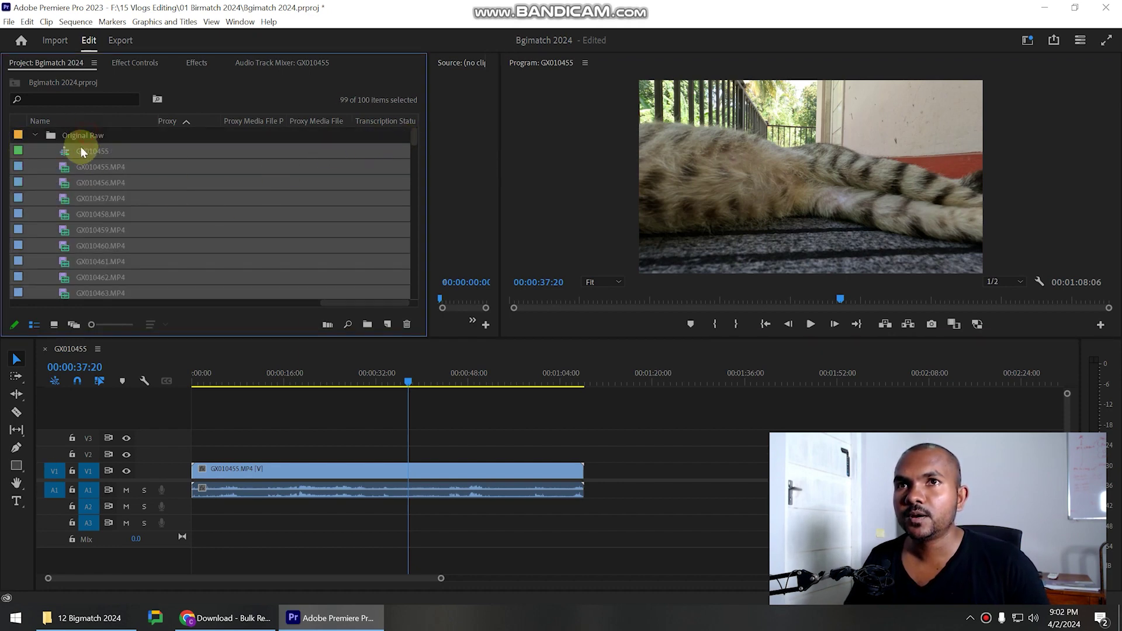
pyautogui.keyDown('ctrl'); pyautogui.click(92, 151); pyautogui.keyUp('ctrl')
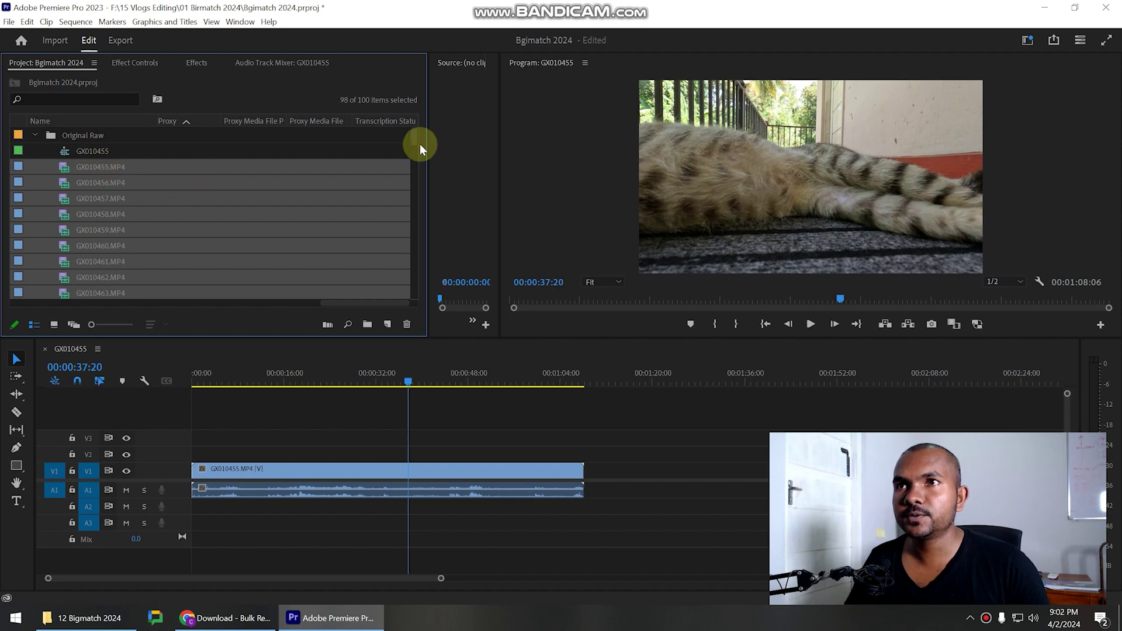
pyautogui.moveTo(417, 141); pyautogui.dragTo(399, 294)
pyautogui.moveTo(402, 238); pyautogui.dragTo(412, 105)
# Start attaching proxies to the selected clips and check the LRV proxies folder in the 12 Bigmatch 2024 folder window.
pyautogui.rightClick(65, 169)
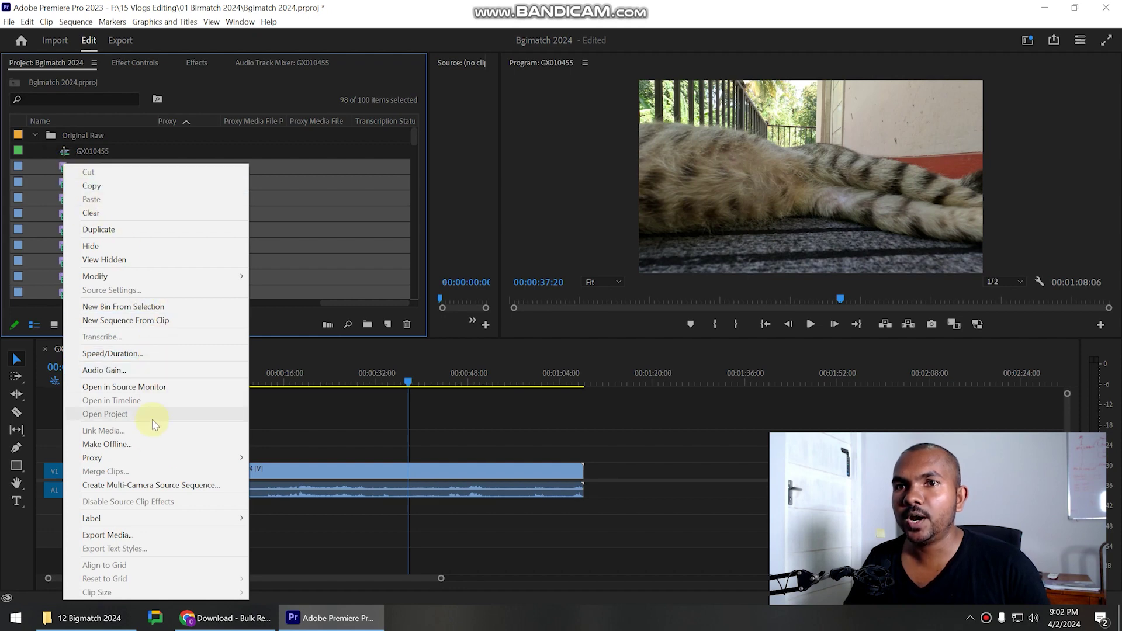
pyautogui.moveTo(114, 456)
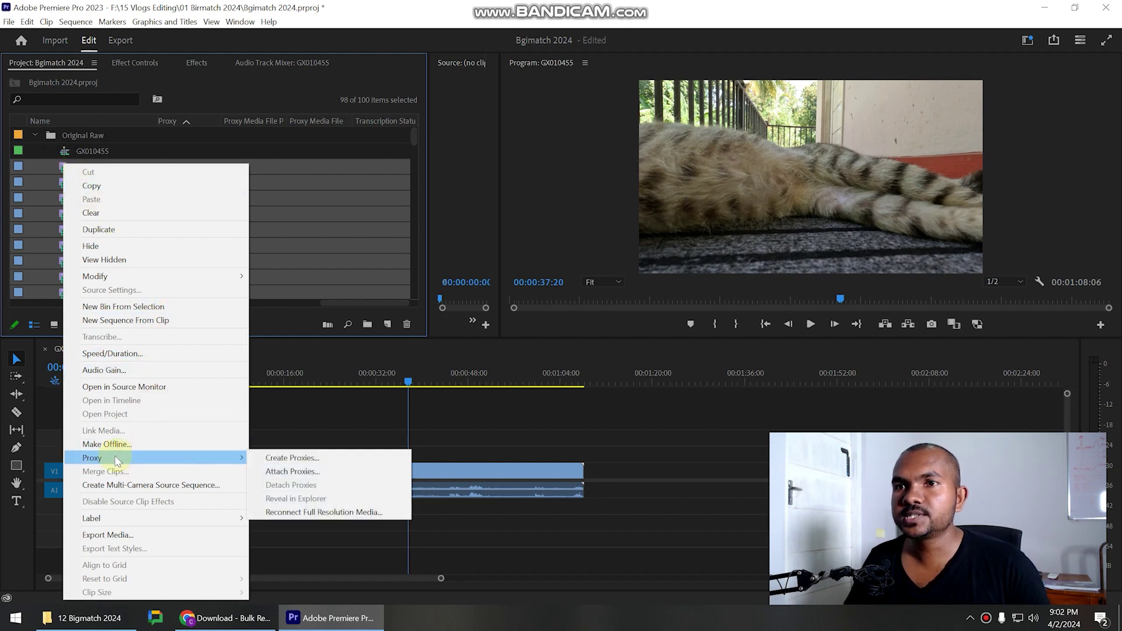
pyautogui.click(315, 472)
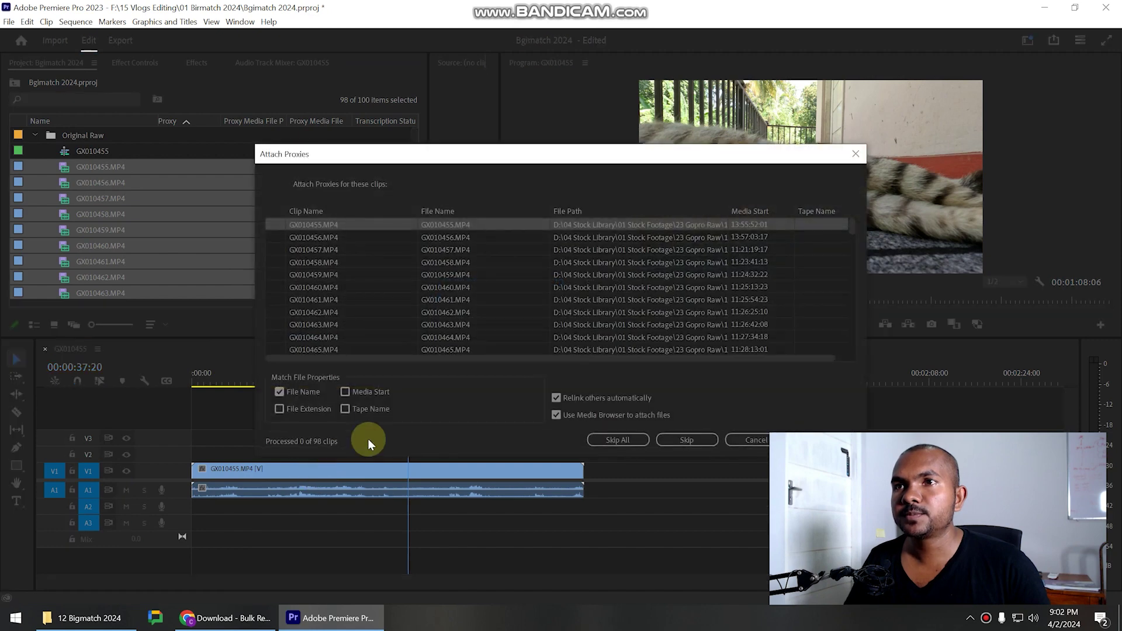
pyautogui.moveTo(501, 150); pyautogui.dragTo(421, 75)
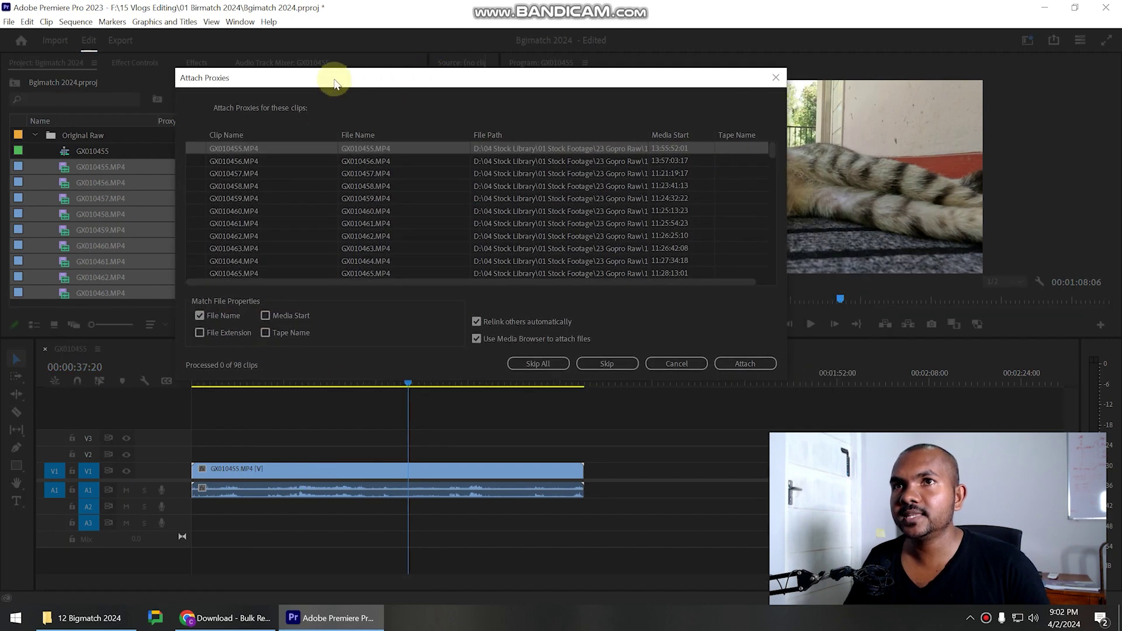
pyautogui.click(82, 621)
pyautogui.click(436, 358)
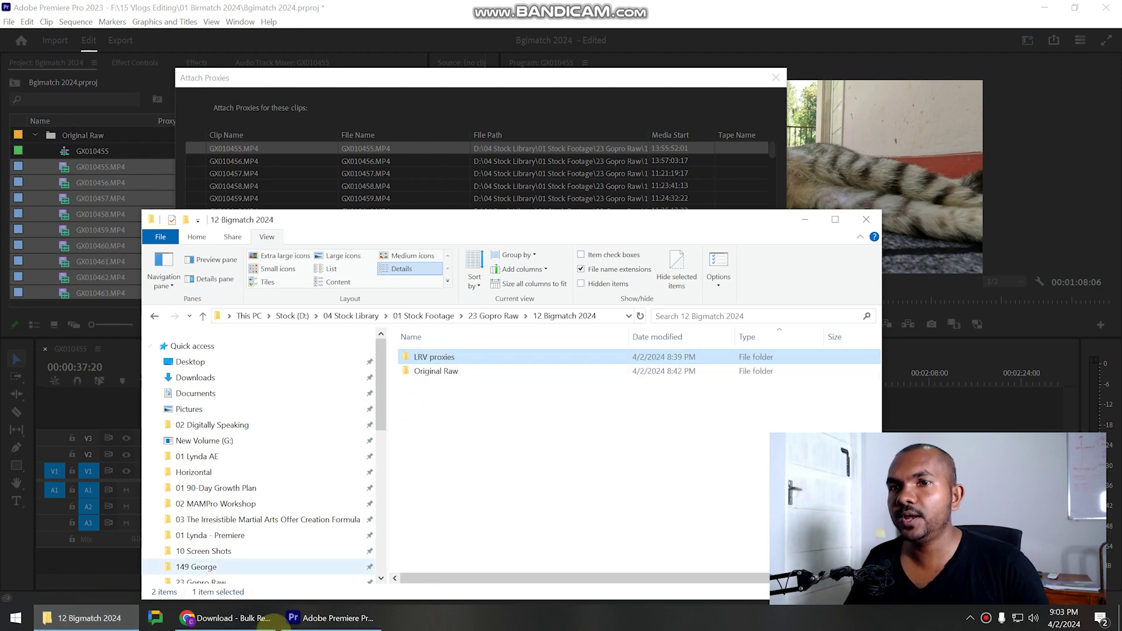
pyautogui.click(88, 619)
# Browse to LRV proxies, search for a file match and attach GX010455.MP4 from Original Raw, relinking the other clips automatically.
pyautogui.click(745, 364)
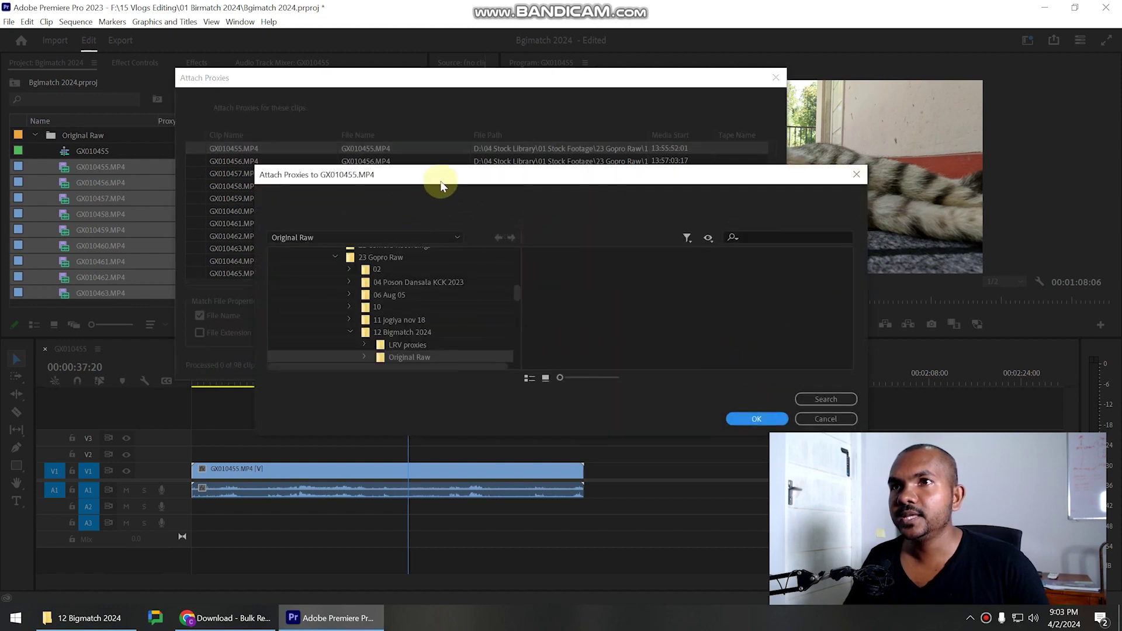
pyautogui.moveTo(442, 186); pyautogui.dragTo(395, 117)
pyautogui.click(363, 277)
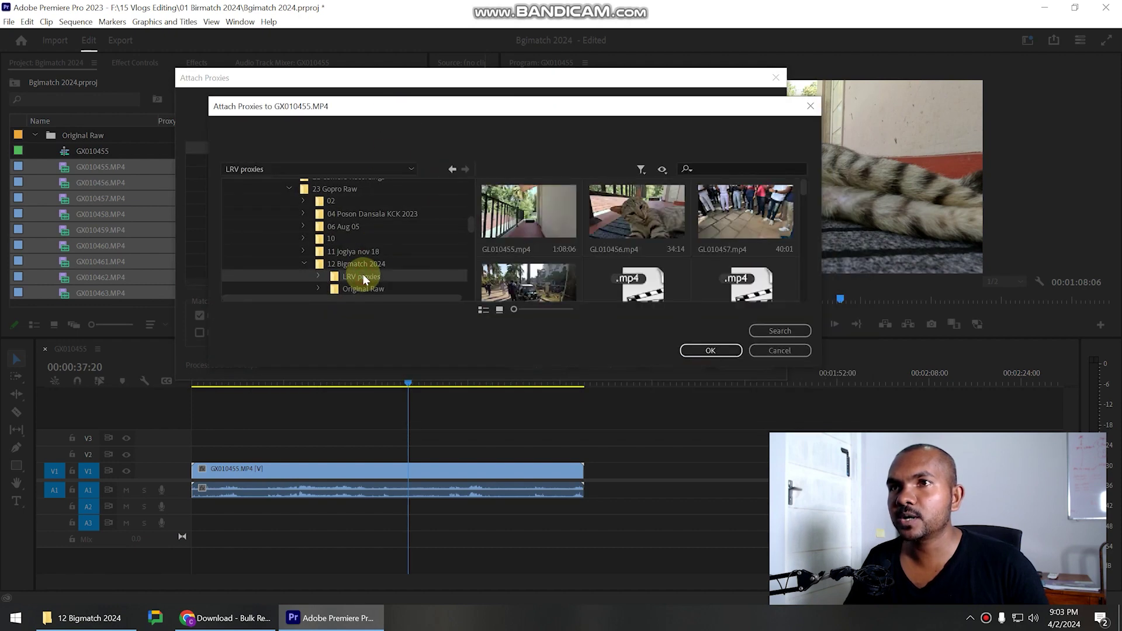
pyautogui.click(764, 329)
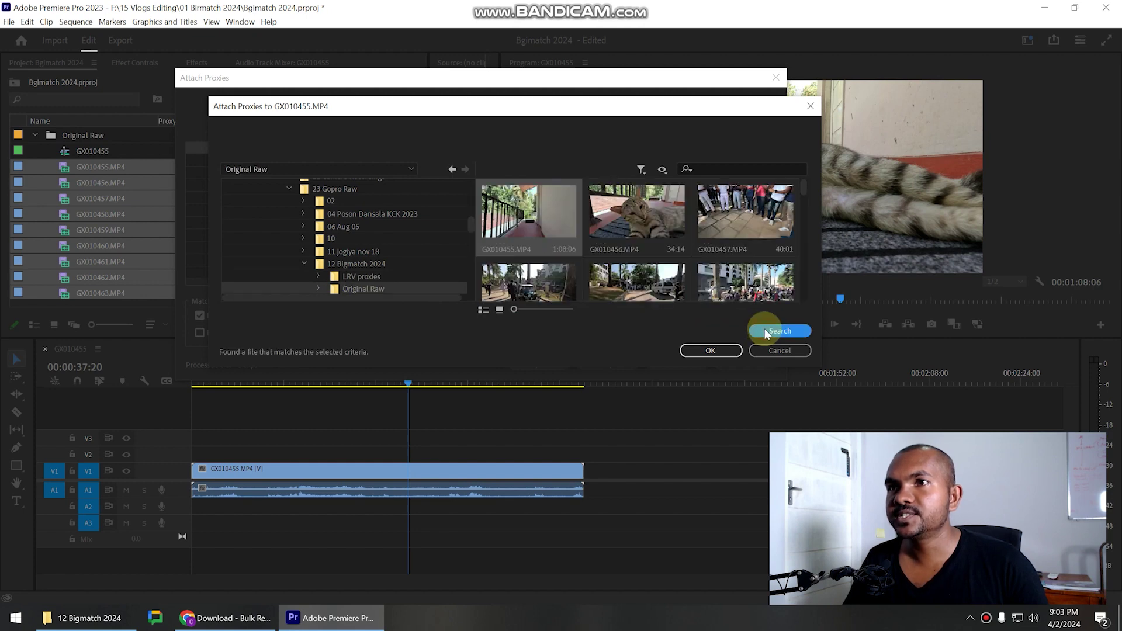
pyautogui.click(537, 265)
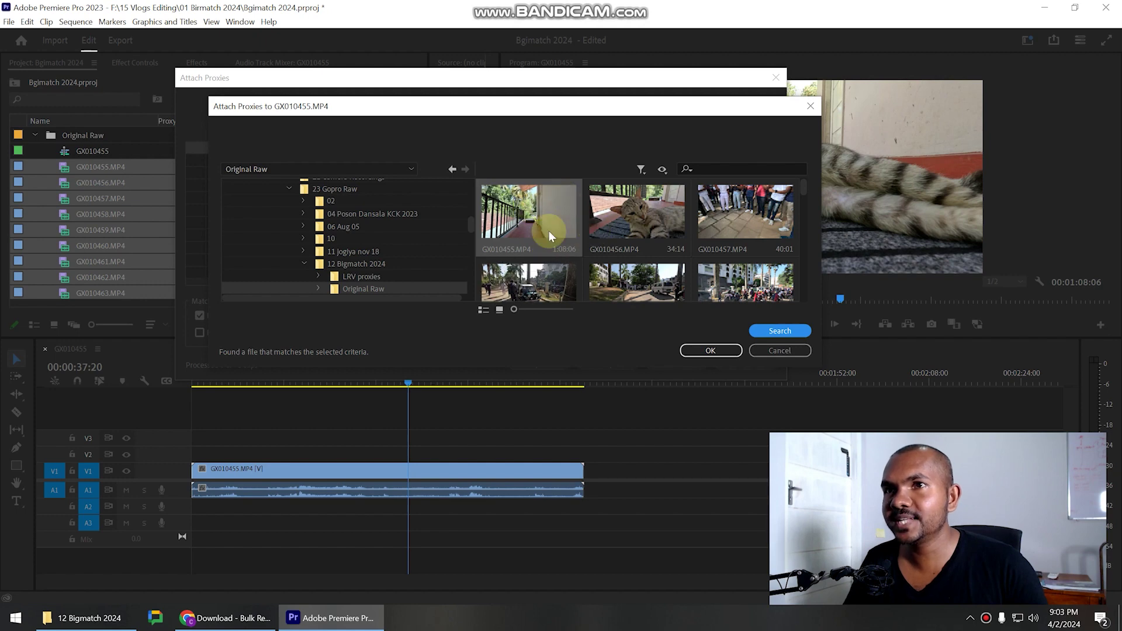
pyautogui.click(707, 351)
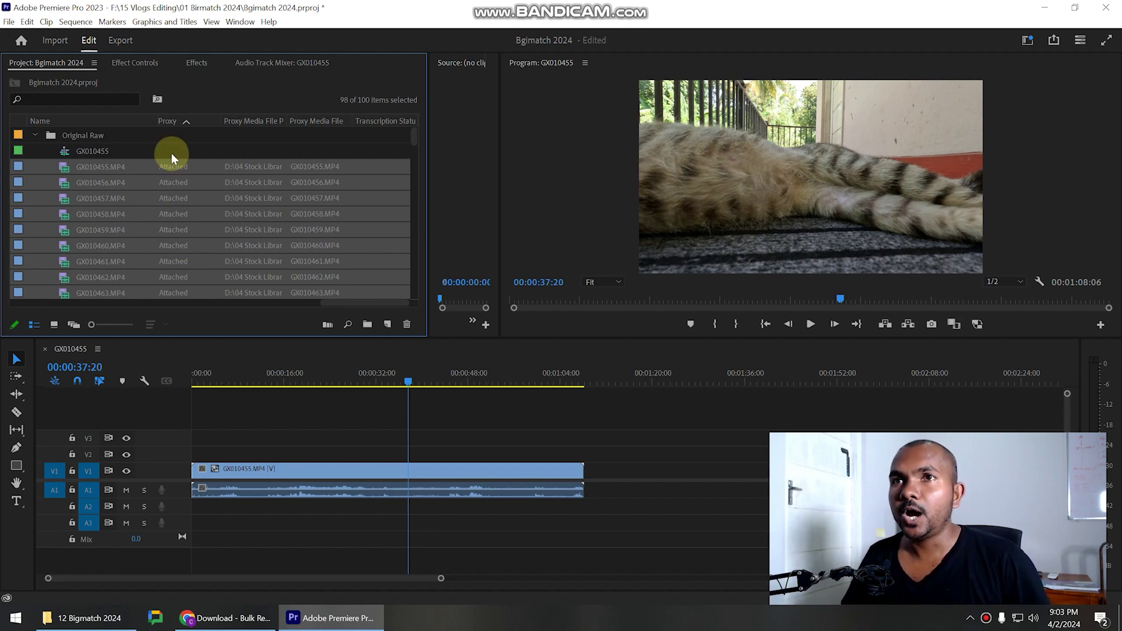
# Search the project's metadata display for "pro" and accept the Proxy File Path, Proxy Media File Name and Proxy columns.
pyautogui.rightClick(208, 125)
pyautogui.click(257, 131)
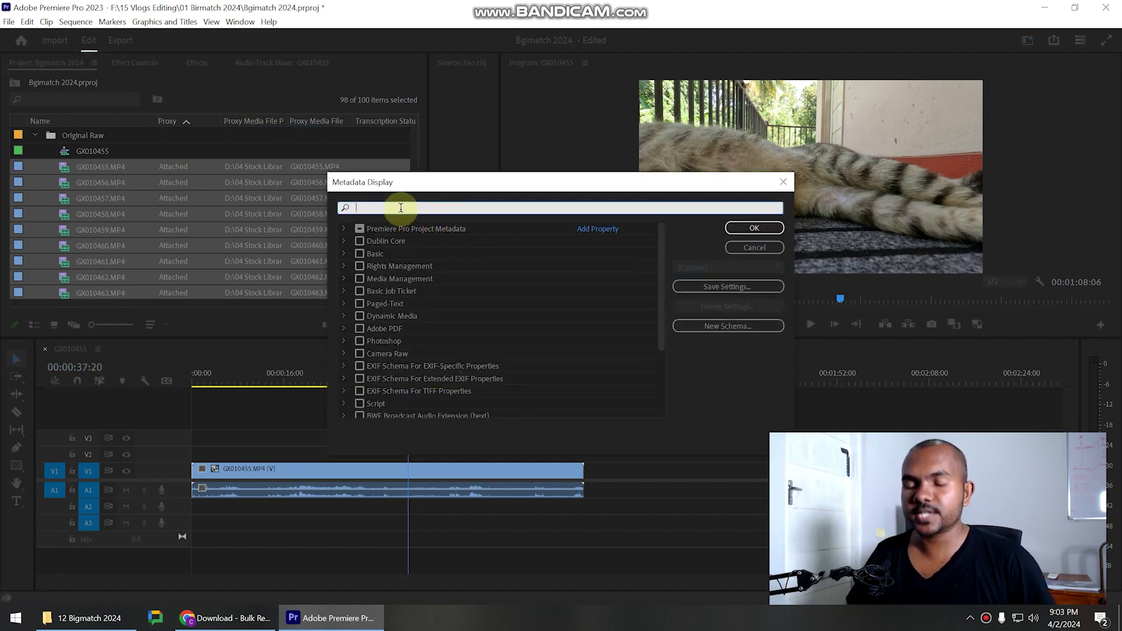
pyautogui.write('pro')
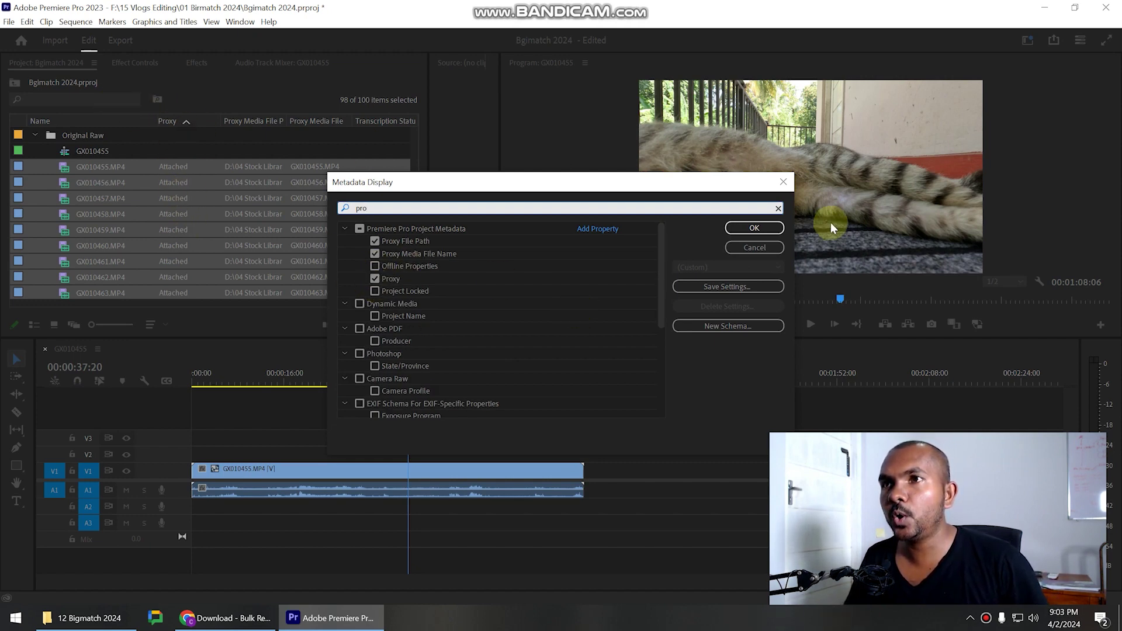
pyautogui.click(752, 228)
# Replace the clip in the GX010455 sequence with the clips GX010455.MP4 through GX010462.MP4, placed at the sequence start.
pyautogui.click(372, 383)
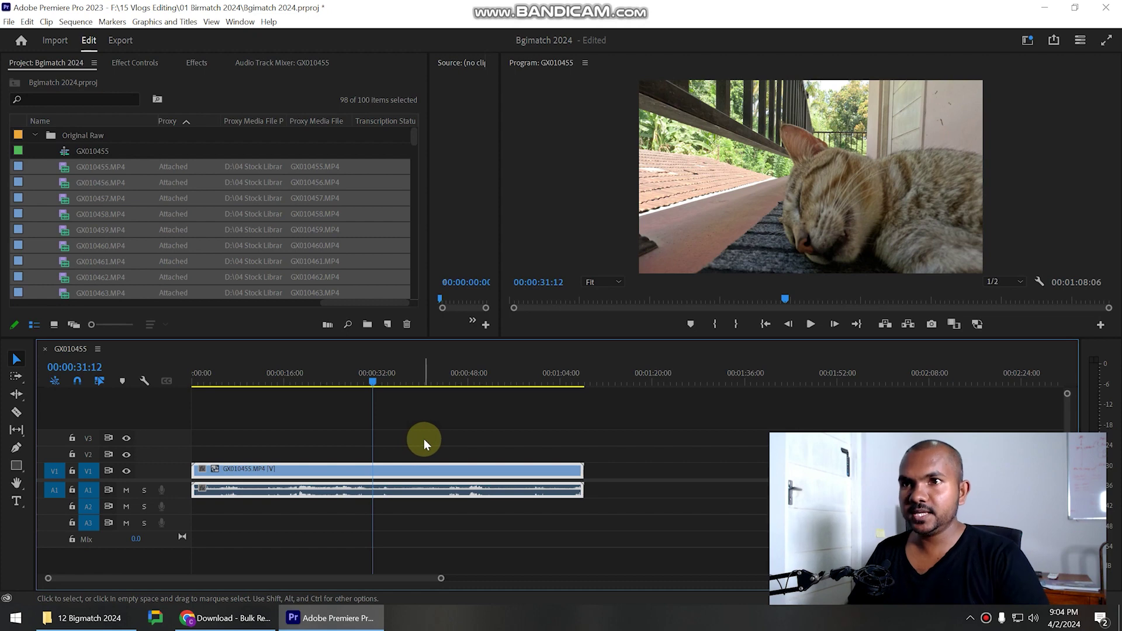
pyautogui.press('Delete')
pyautogui.click(67, 169)
pyautogui.keyDown('shift'); pyautogui.click(64, 277); pyautogui.keyUp('shift')
pyautogui.moveTo(64, 277); pyautogui.dragTo(180, 471)
# Move the playhead to 00:01:31:04 and turn on proxy display for the program preview.
pyautogui.click(366, 373)
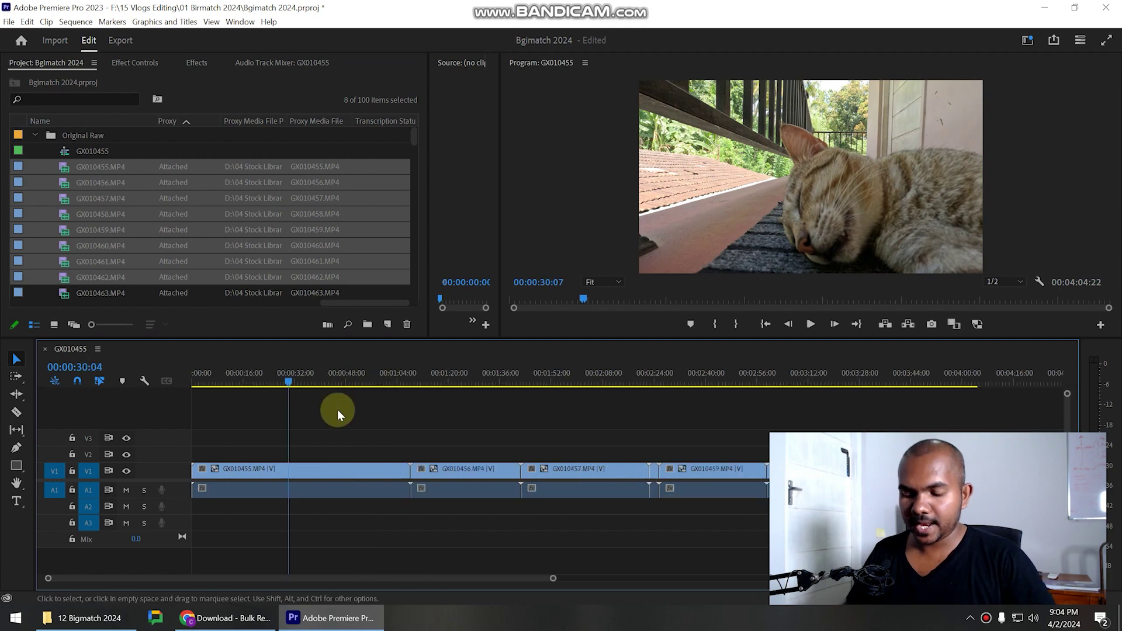
pyautogui.press('-')
pyautogui.moveTo(433, 380); pyautogui.dragTo(486, 381)
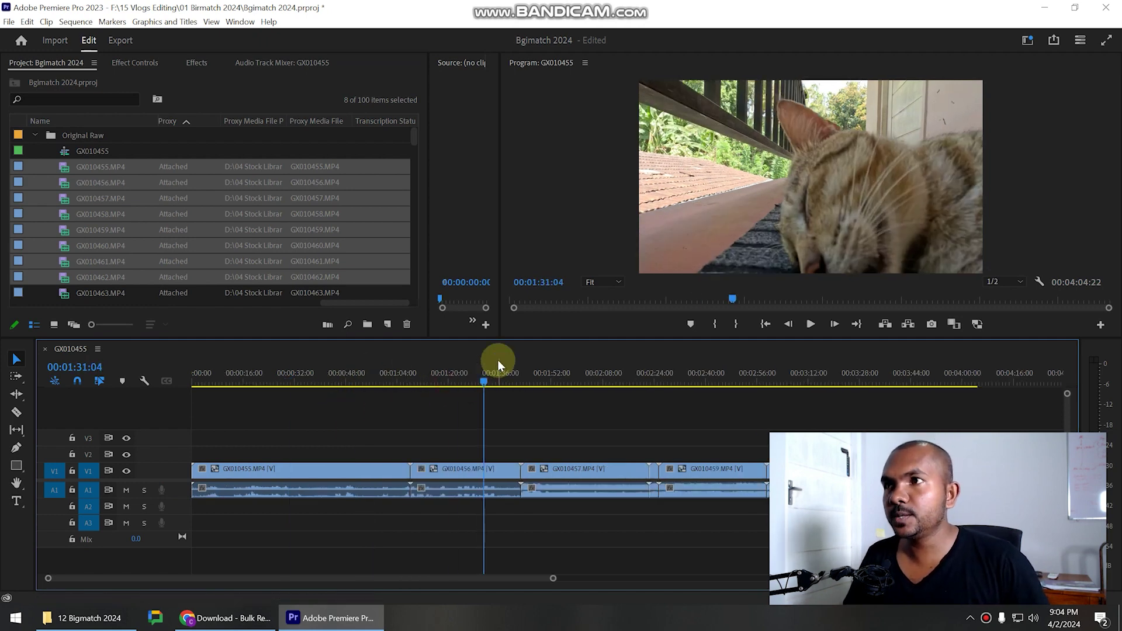
pyautogui.click(976, 328)
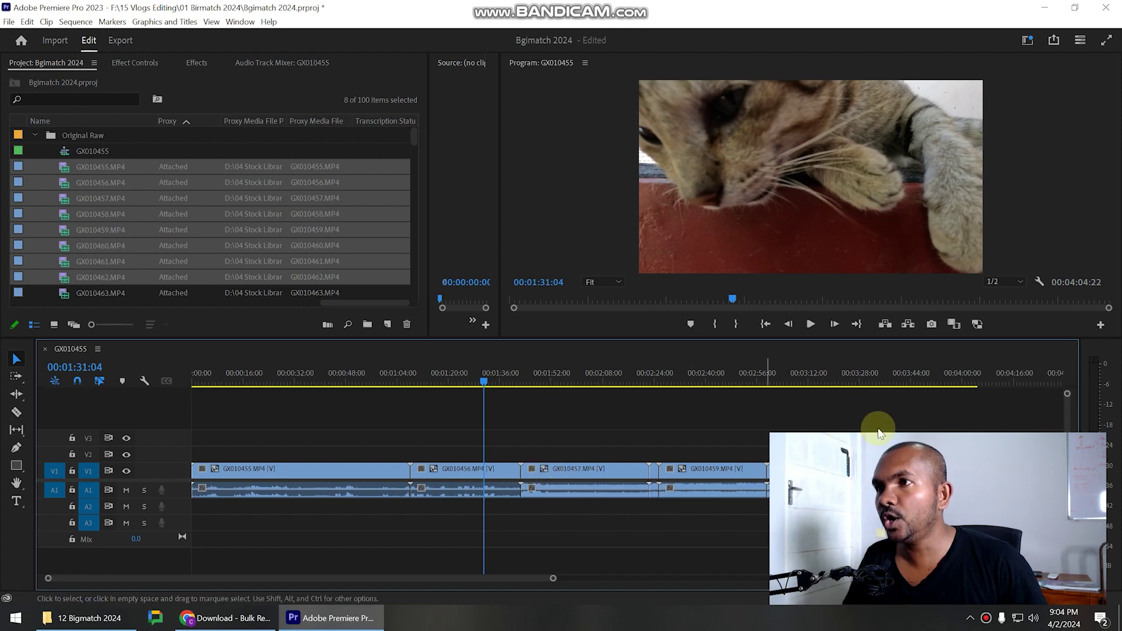
pyautogui.click(977, 325)
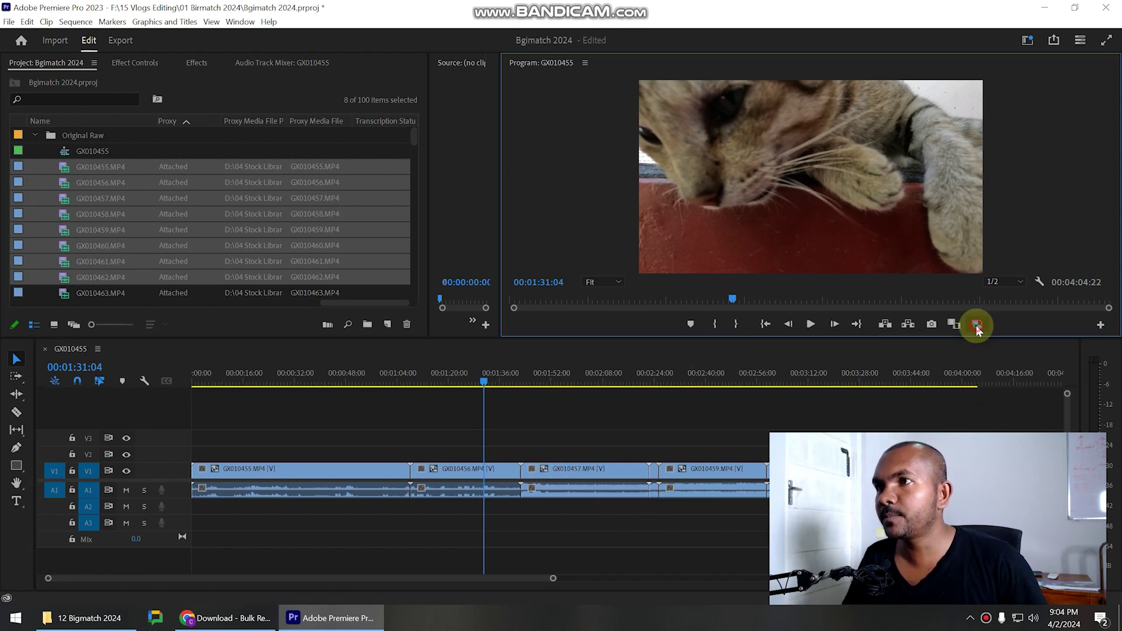
# Scrub through the sequence to preview proxy playback, leaving the playhead at 00:02:08:23 in the GX010457.MP4 clip.
pyautogui.moveTo(546, 468)
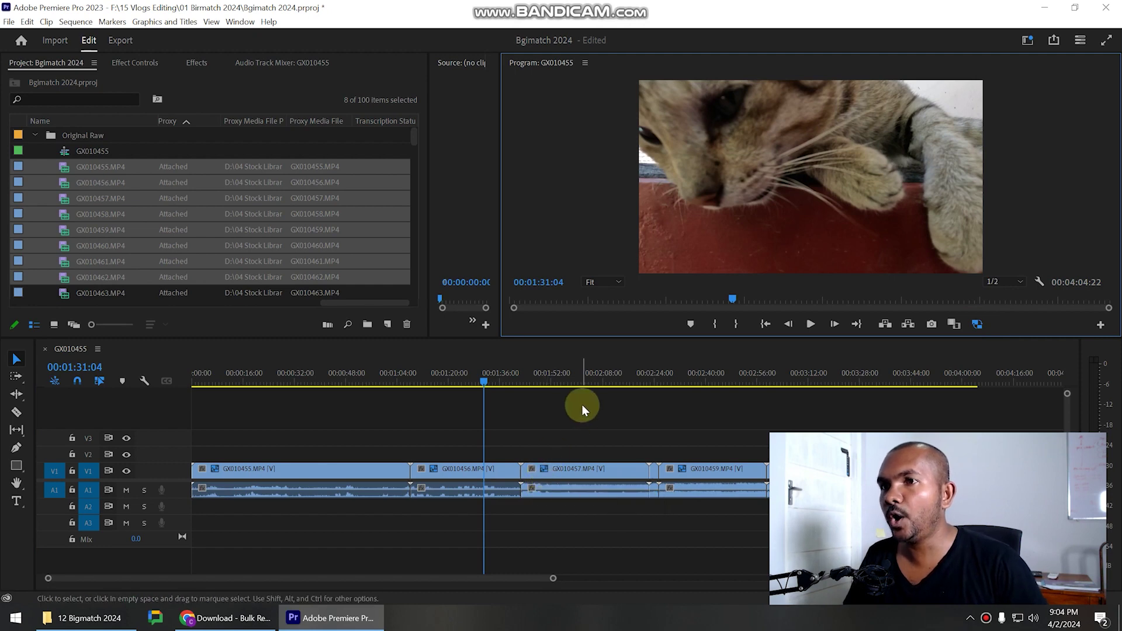
pyautogui.click(600, 377)
pyautogui.press('=')
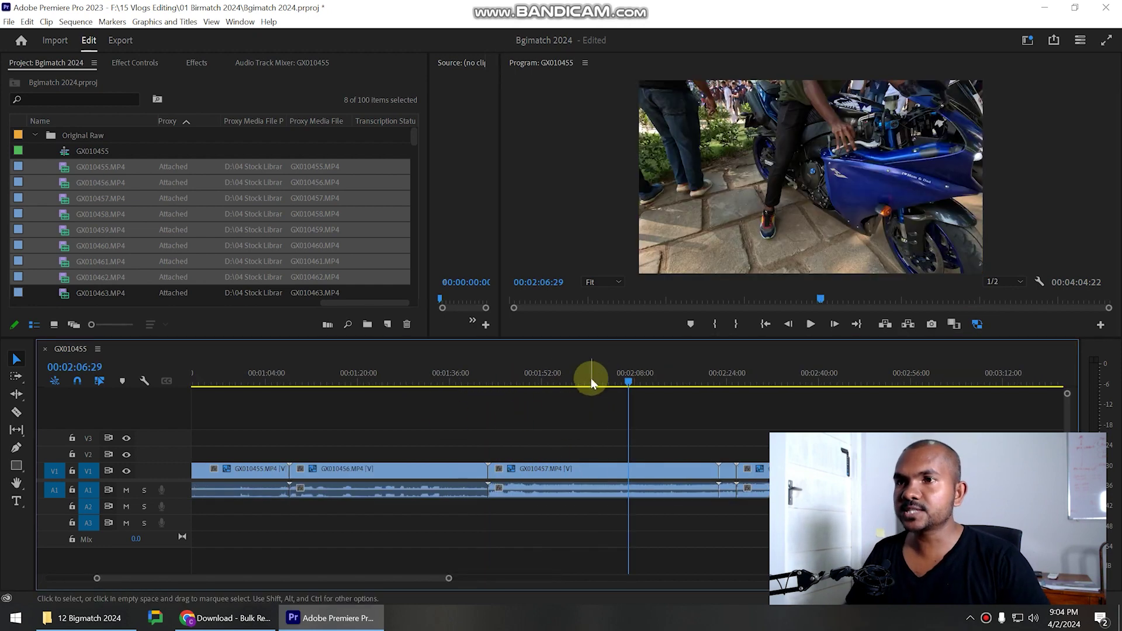
pyautogui.click(591, 377)
pyautogui.press('-')
pyautogui.moveTo(556, 380); pyautogui.dragTo(650, 381)
pyautogui.press('-')
pyautogui.moveTo(420, 381); pyautogui.dragTo(379, 397)
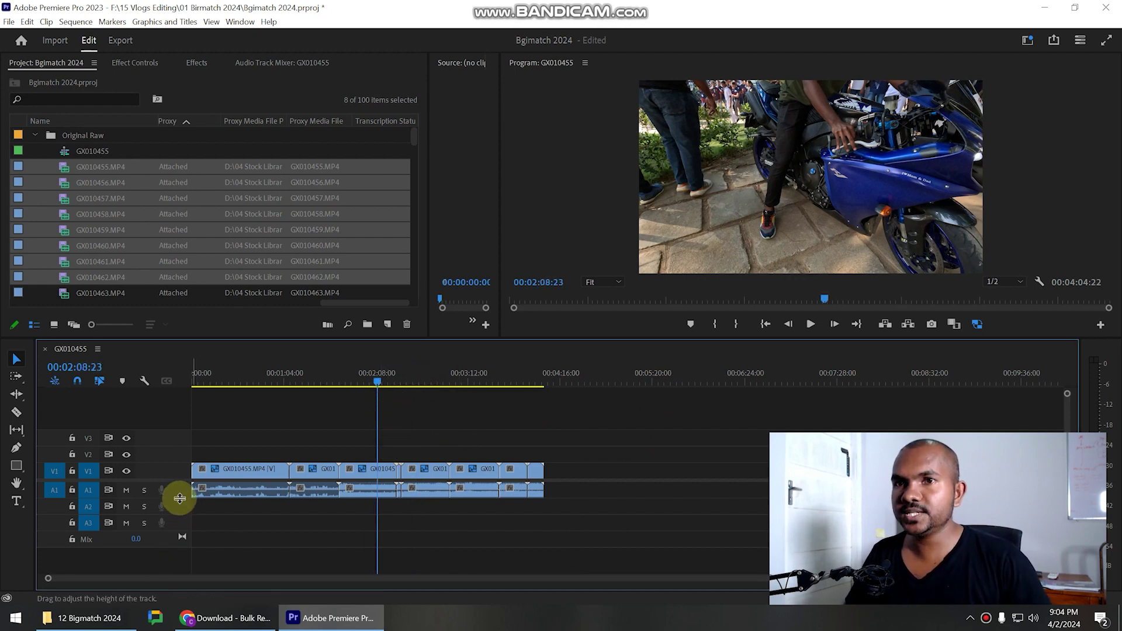
# Increase the height of the Audio 1 track and scrub back to 00:01:19:27 in the GX010456.MP4 clip.
pyautogui.moveTo(177, 498); pyautogui.dragTo(180, 523)
pyautogui.press('=')
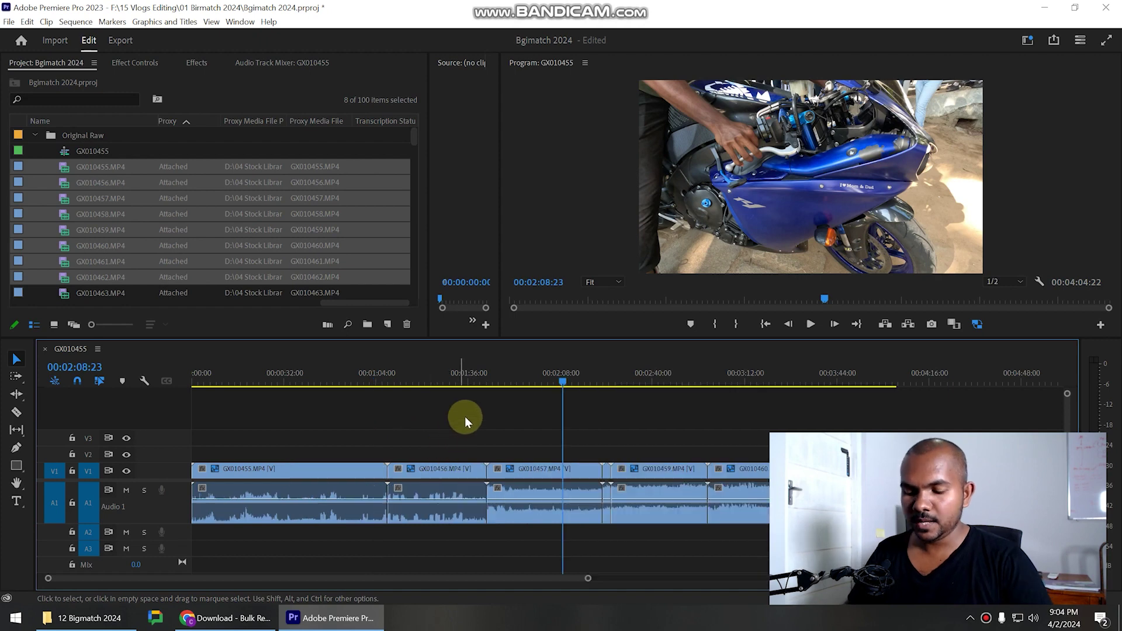
pyautogui.moveTo(517, 372); pyautogui.dragTo(424, 409)
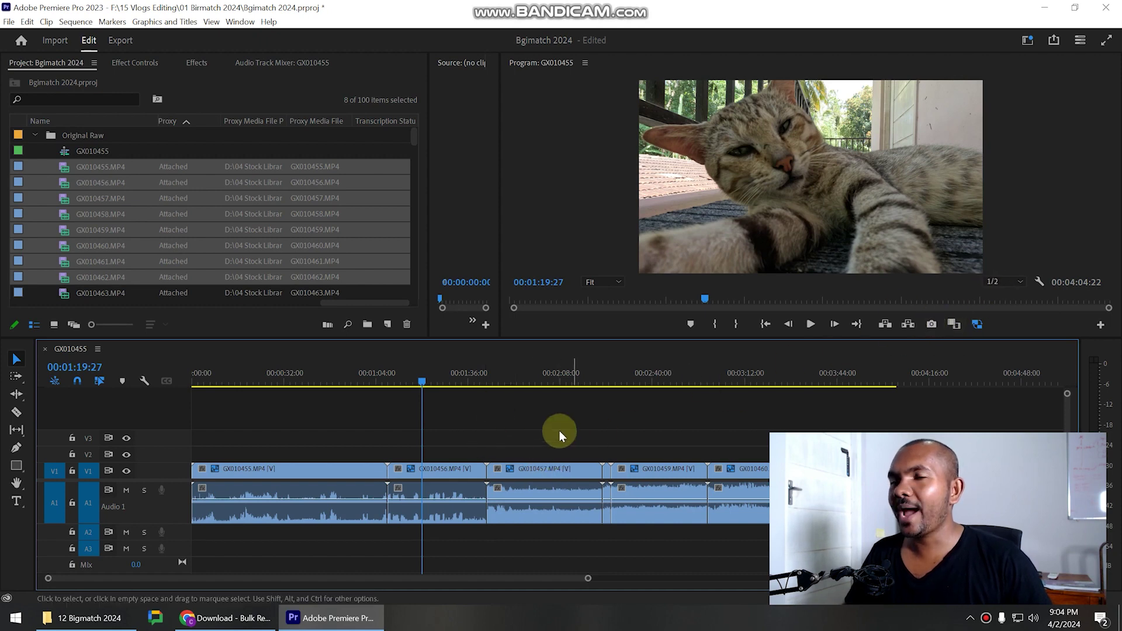
# Set the program preview's playback resolution to 1/8 and scrub the sequence to 00:02:49:05.
pyautogui.click(556, 387)
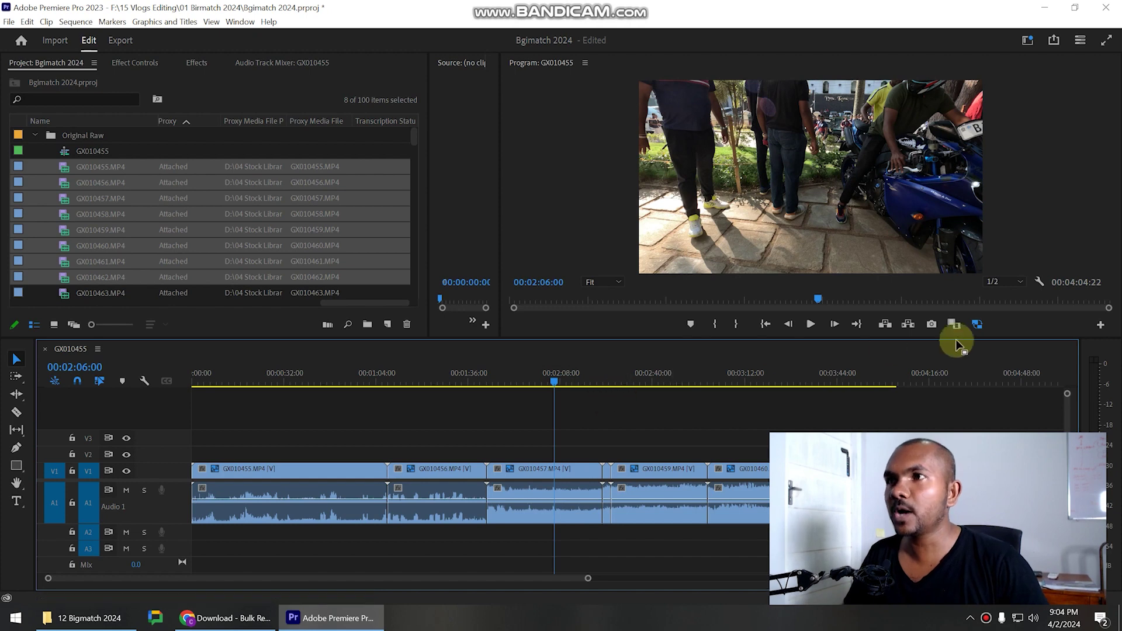
pyautogui.click(1014, 287)
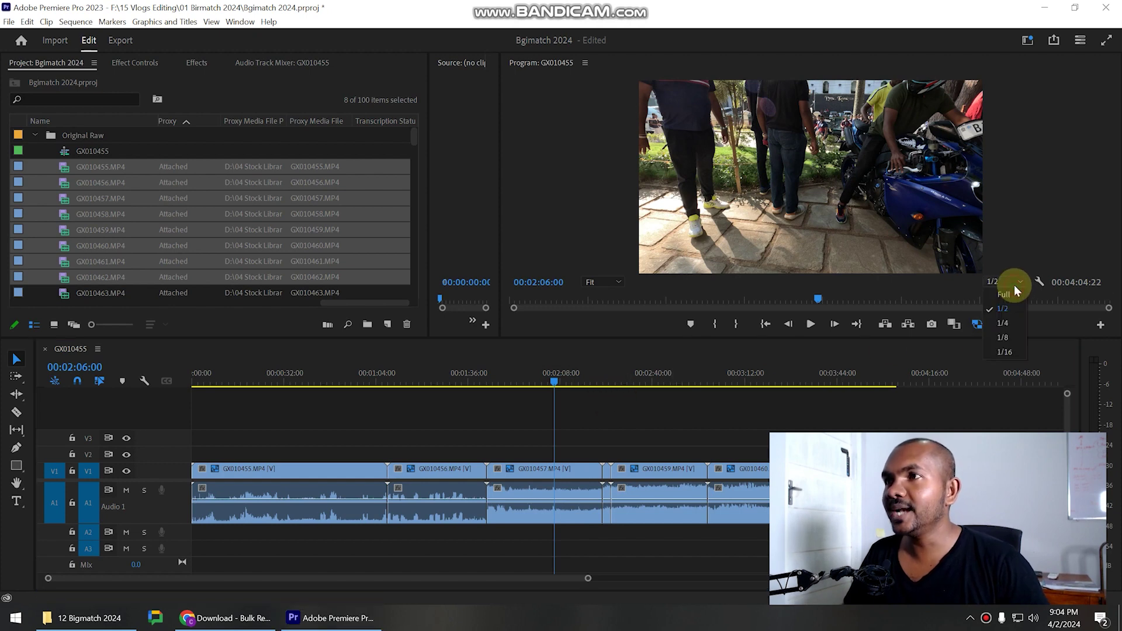
pyautogui.click(1003, 338)
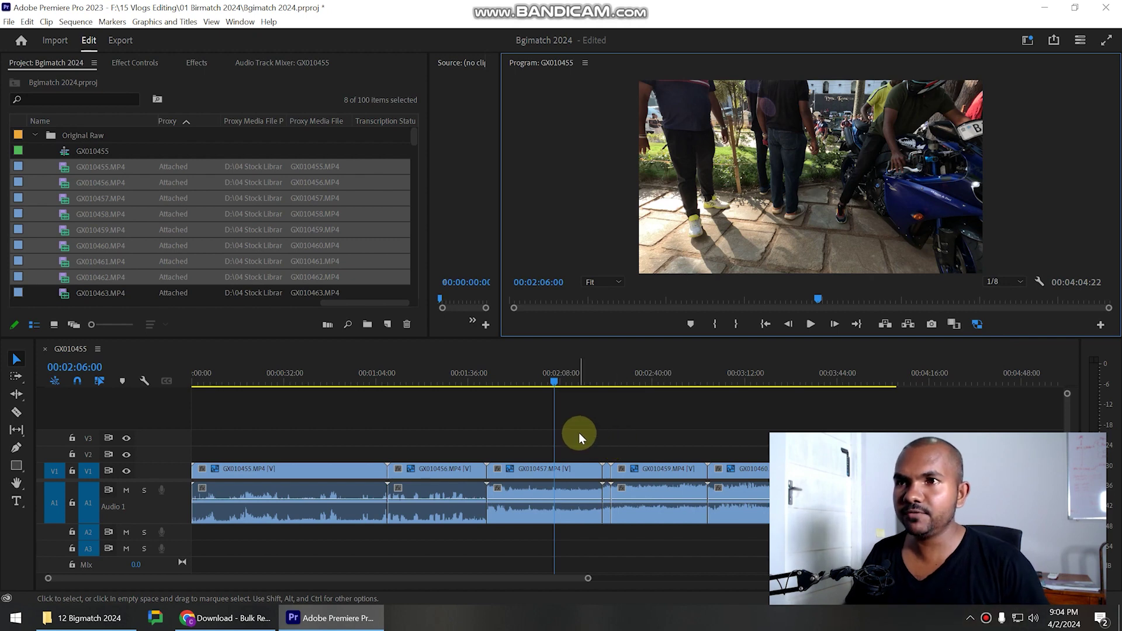
pyautogui.hscroll(2, 552, 433)
pyautogui.hscroll(3, 549, 433)
pyautogui.moveTo(433, 381); pyautogui.dragTo(523, 405)
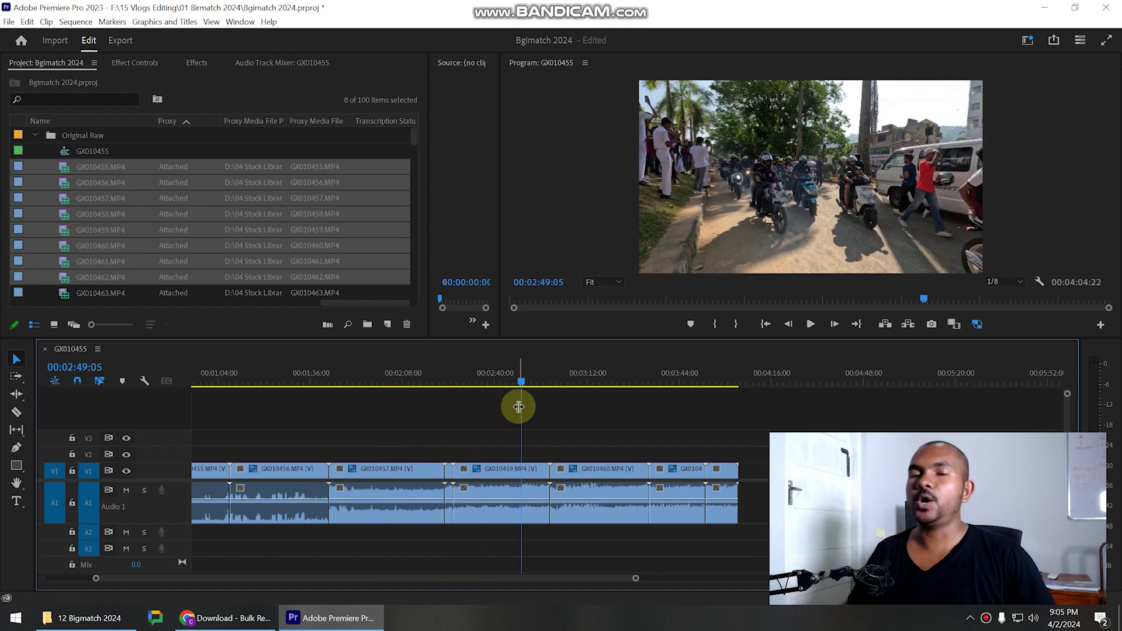